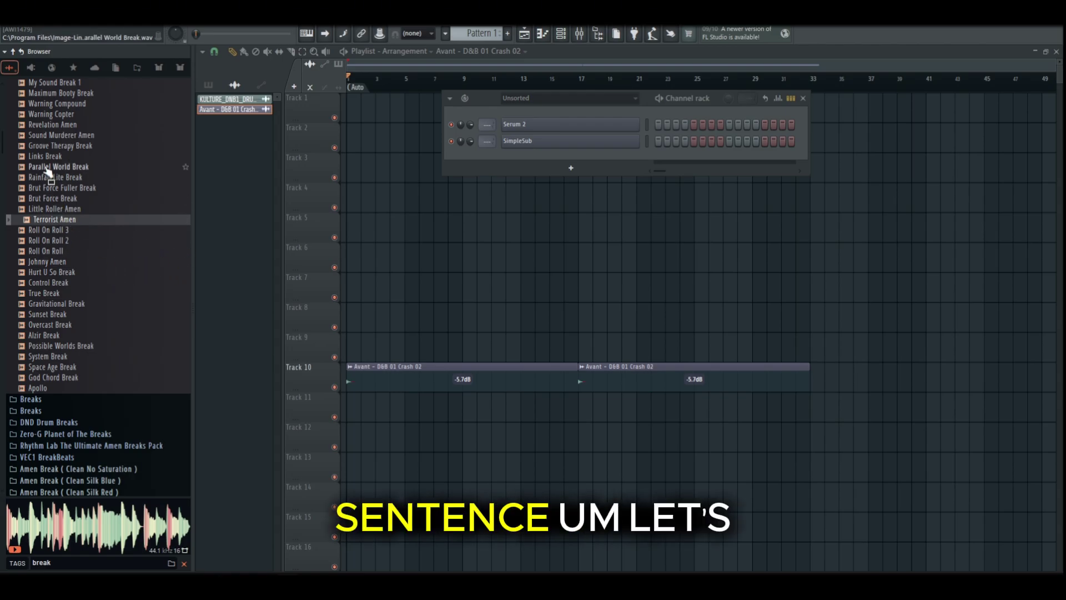
# Step: Audition several break samples in the browser, including My Sound Break 1, Sunset Break and Control Break
pyautogui.scroll(3, 67, 175)
pyautogui.click(78, 179)
pyautogui.scroll(4, 106, 233)
pyautogui.scroll(-1, 114, 267)
pyautogui.click(113, 270)
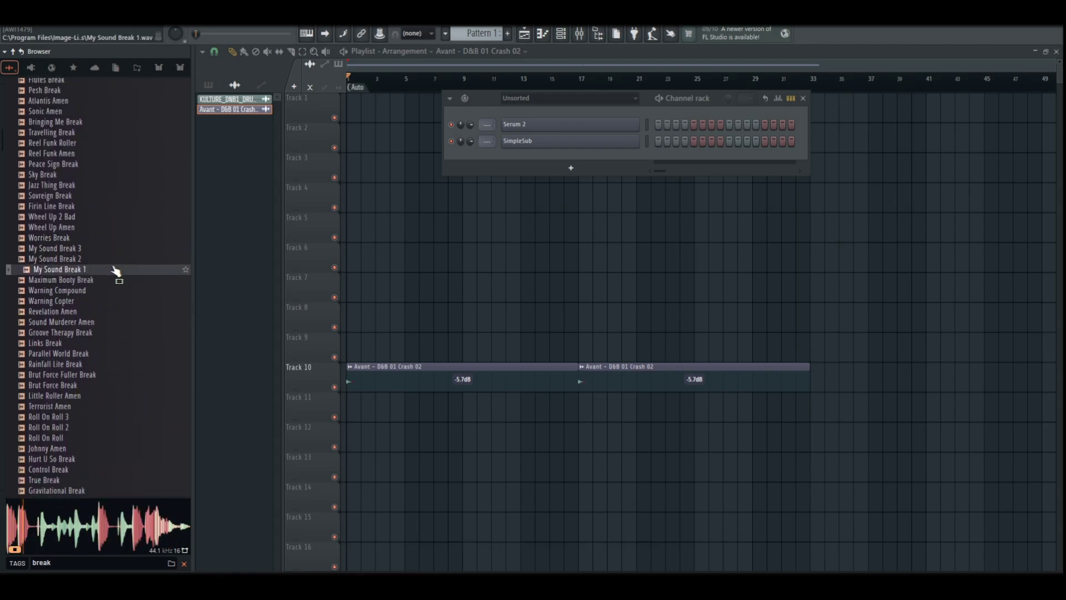
pyautogui.scroll(-3, 114, 271)
pyautogui.click(110, 295)
pyautogui.scroll(-2, 110, 289)
pyautogui.click(101, 190)
pyautogui.scroll(2, 109, 172)
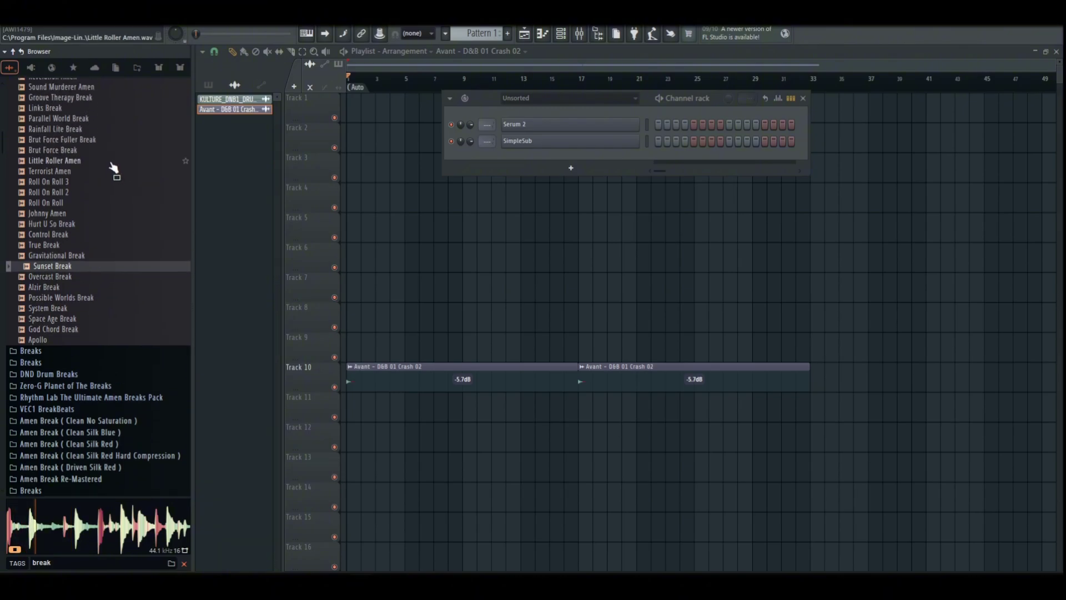
pyautogui.scroll(4, 113, 168)
pyautogui.click(95, 272)
pyautogui.click(83, 282)
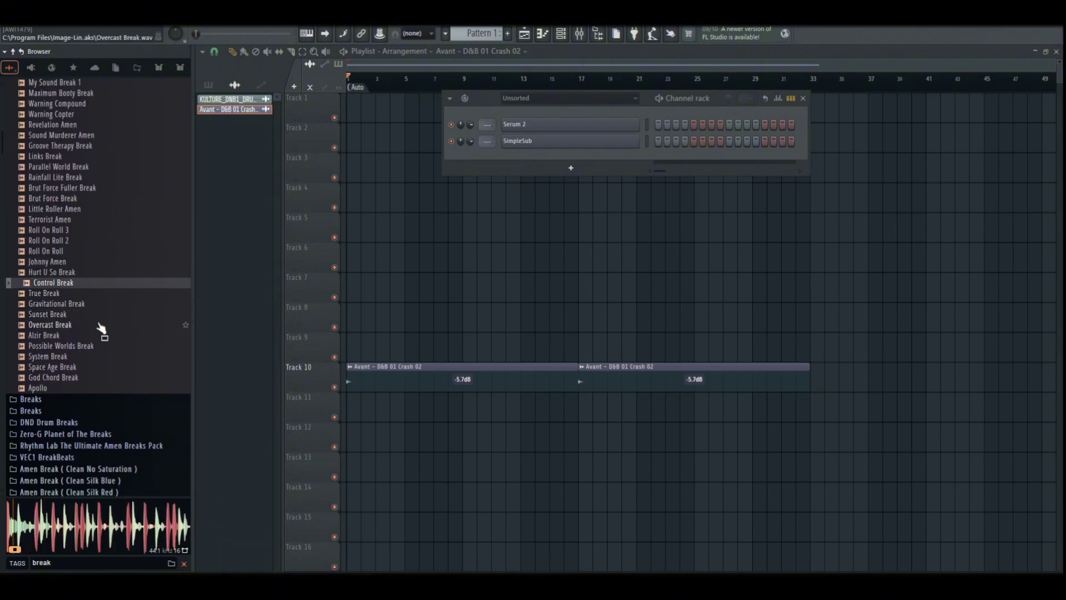
# Step: Load the Control Break sample into a new Slicex channel and inspect its slice markers
pyautogui.scroll(-4, 92, 261)
pyautogui.rightClick(78, 157)
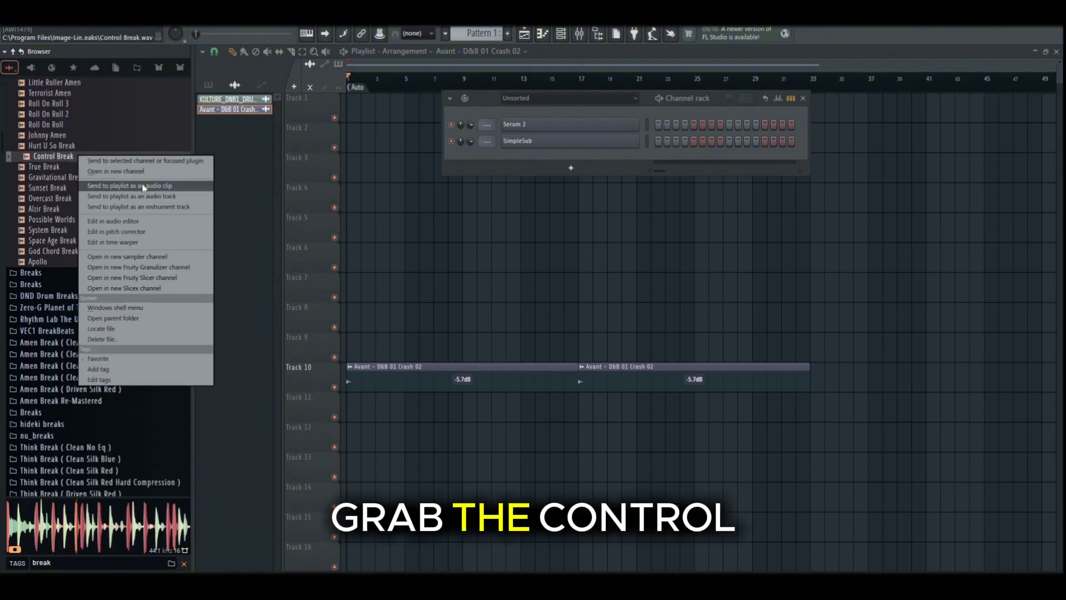
pyautogui.click(179, 291)
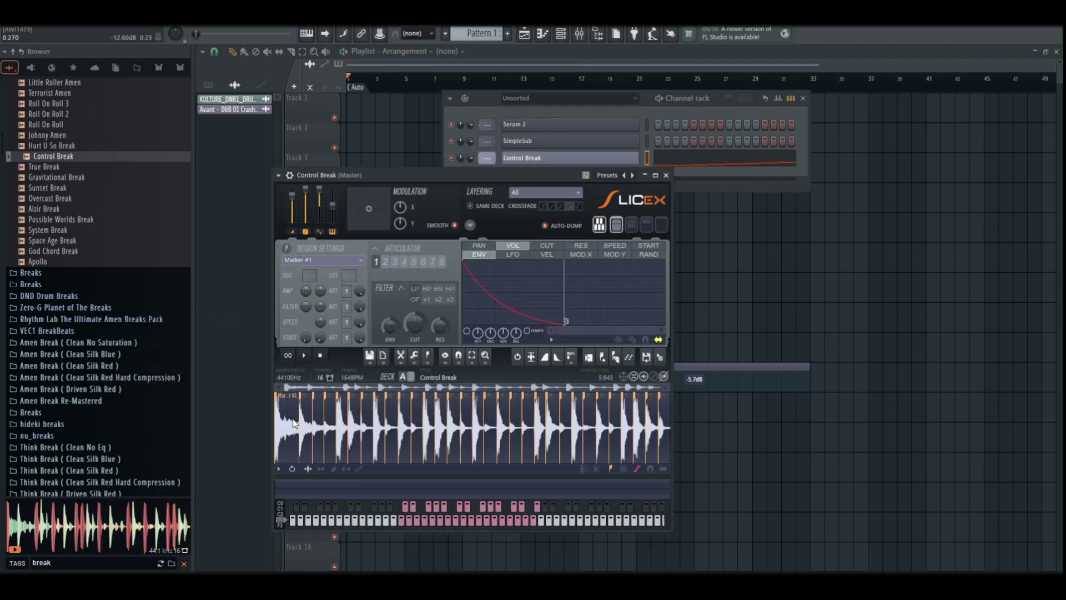
pyautogui.scroll(4, 296, 424)
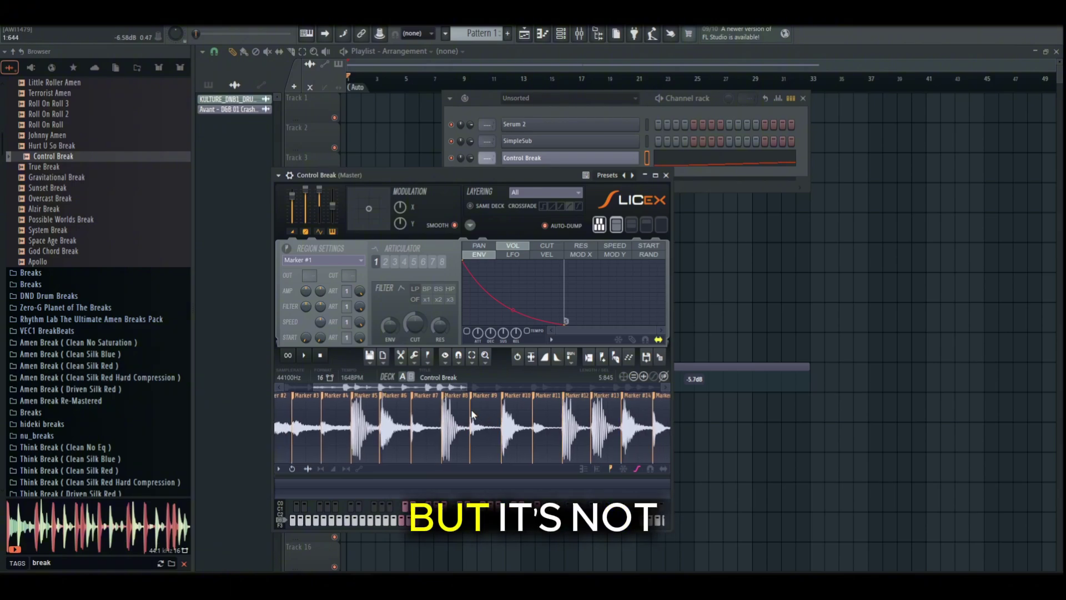
pyautogui.scroll(-3, 534, 410)
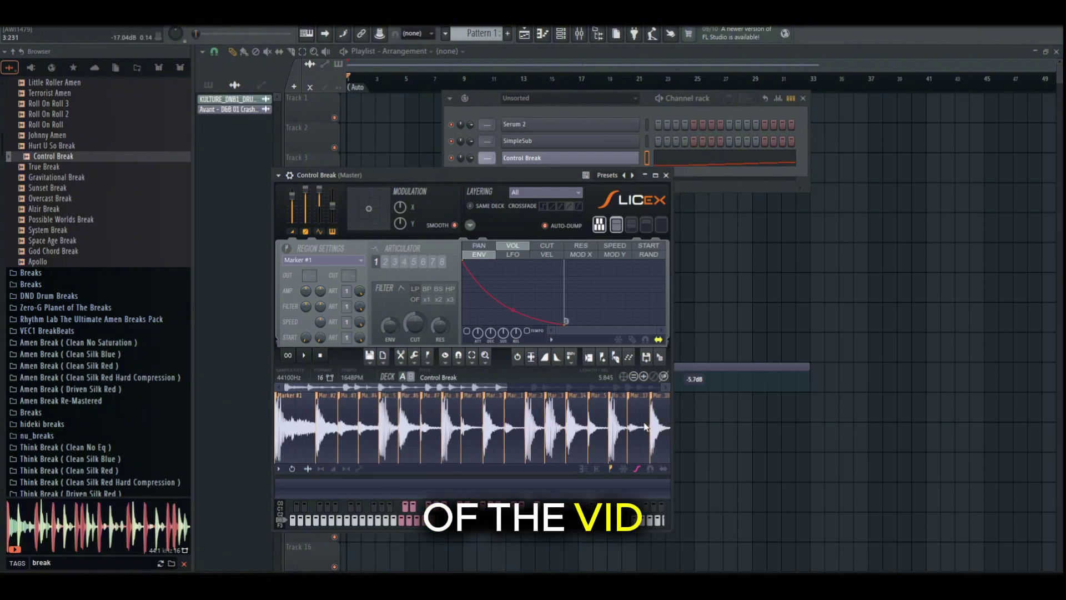
pyautogui.scroll(-4, 556, 403)
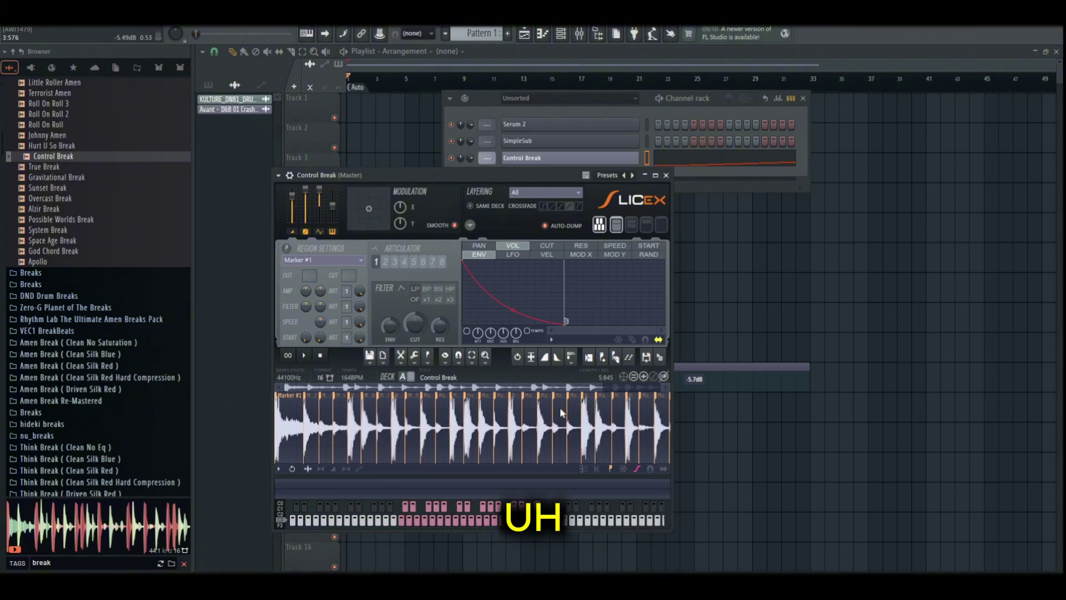
pyautogui.scroll(-1, 591, 405)
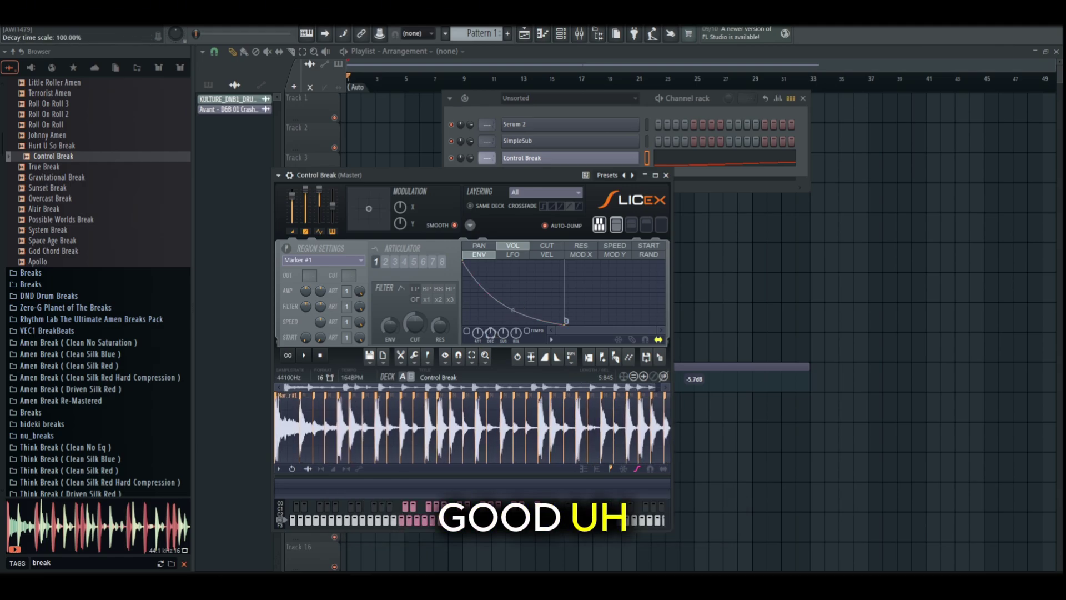
# Step: Reshape the Slicex volume envelope into a steeper initial decay with a low tail, checking it against pattern playback
pyautogui.moveTo(513, 310); pyautogui.dragTo(489, 292)
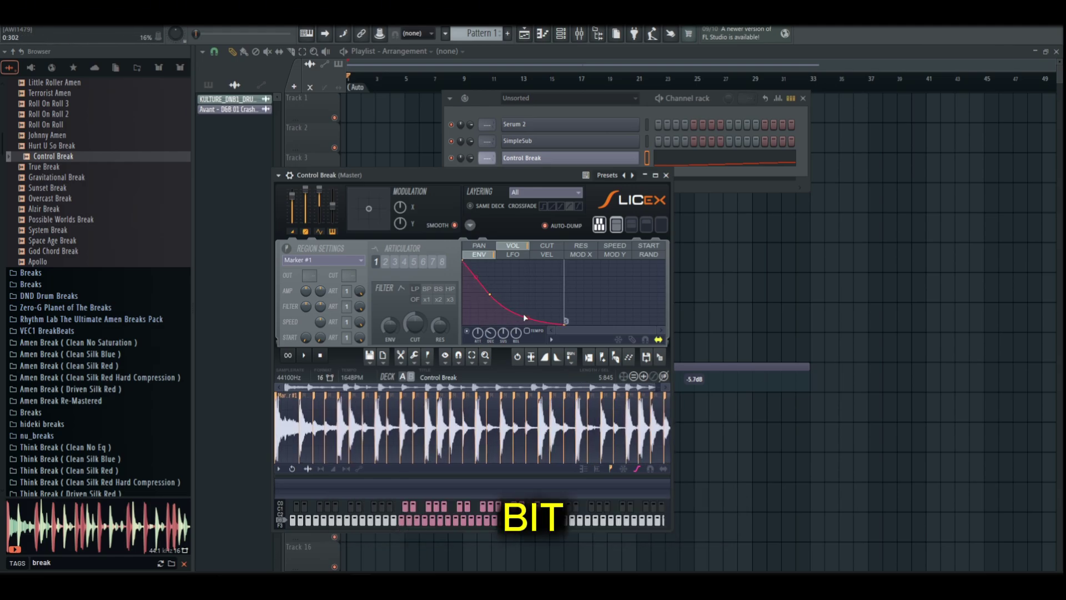
pyautogui.click(666, 99)
pyautogui.press('space')
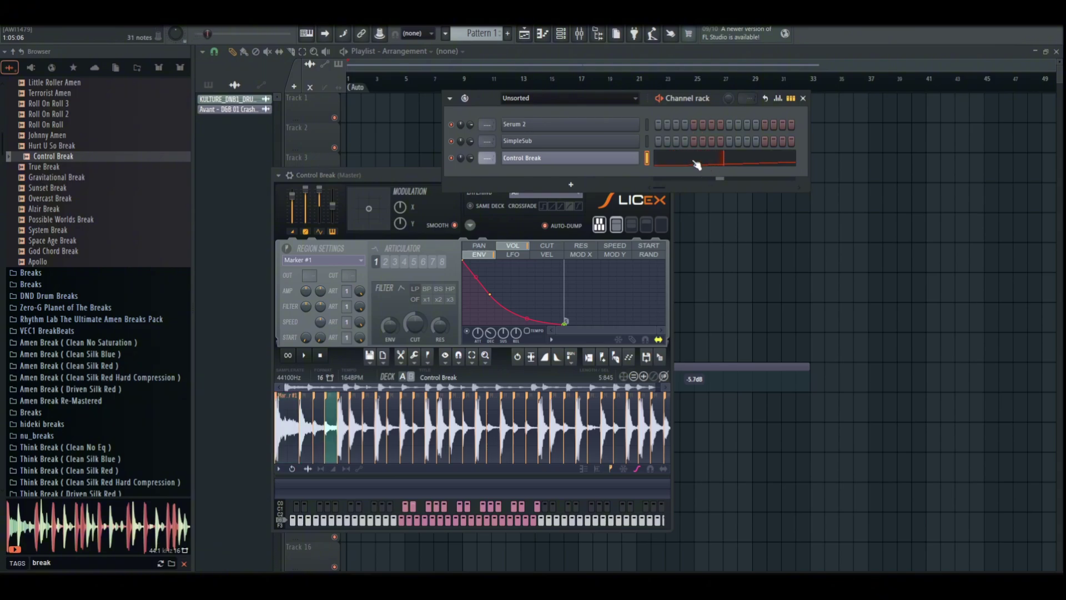
pyautogui.moveTo(491, 298); pyautogui.dragTo(499, 313)
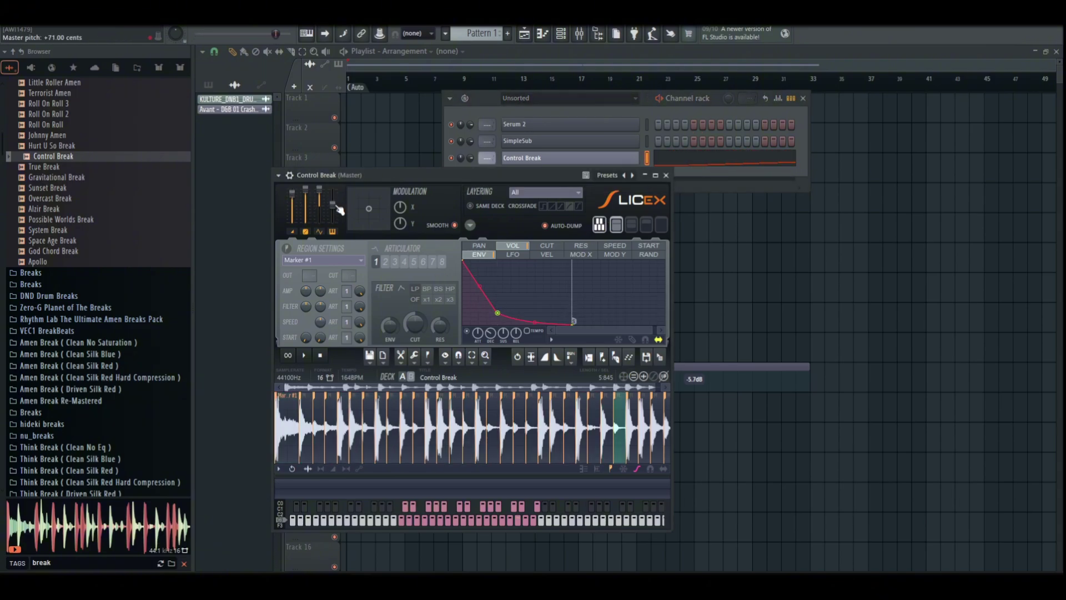
pyautogui.click(697, 116)
pyautogui.press('space')
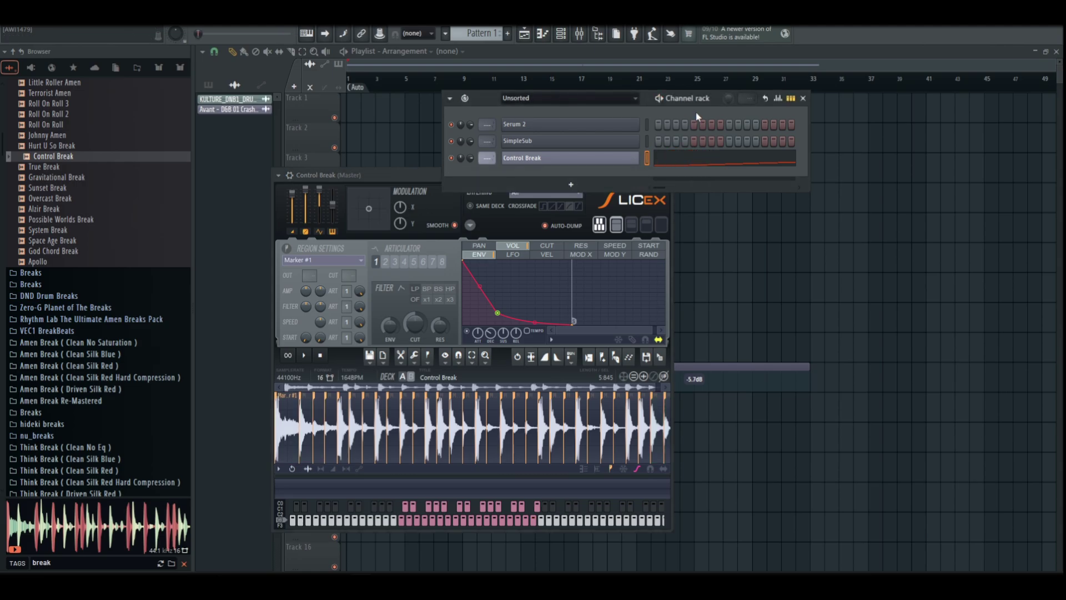
# Step: Open the Control Break channel's notes in the piano roll and quantize them
pyautogui.click(673, 160)
pyautogui.hotkey('ctrl', 'q')
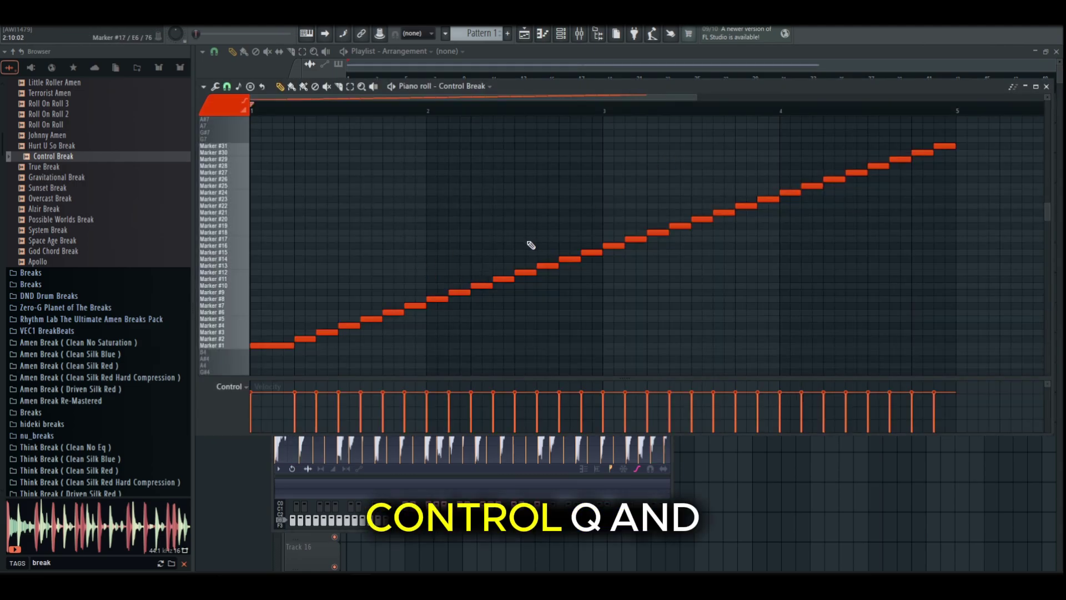
pyautogui.scroll(-5, 420, 228)
pyautogui.scroll(3, 355, 255)
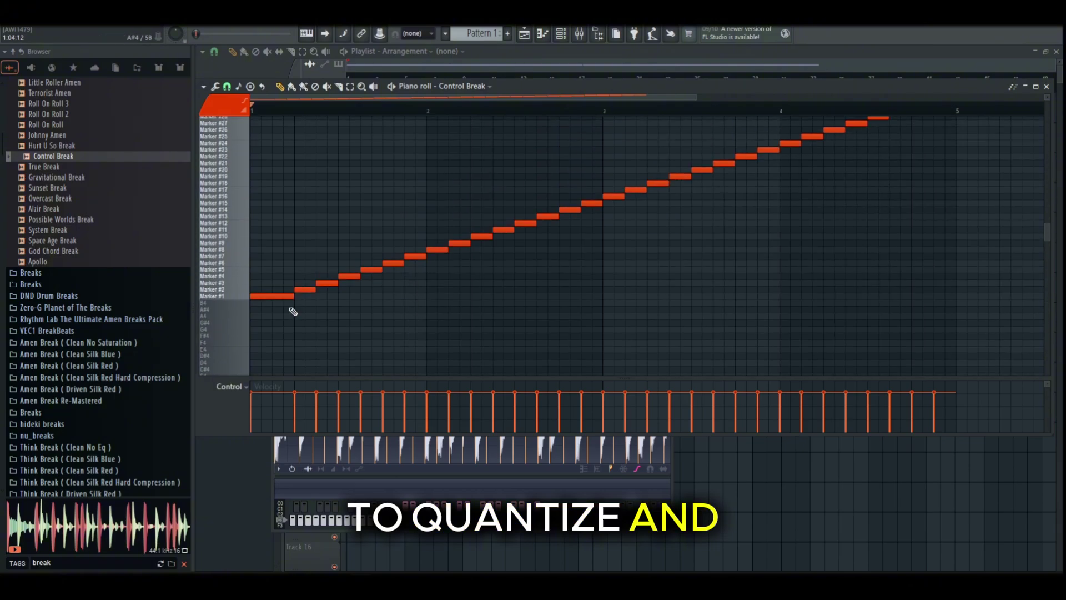
pyautogui.scroll(2, 319, 113)
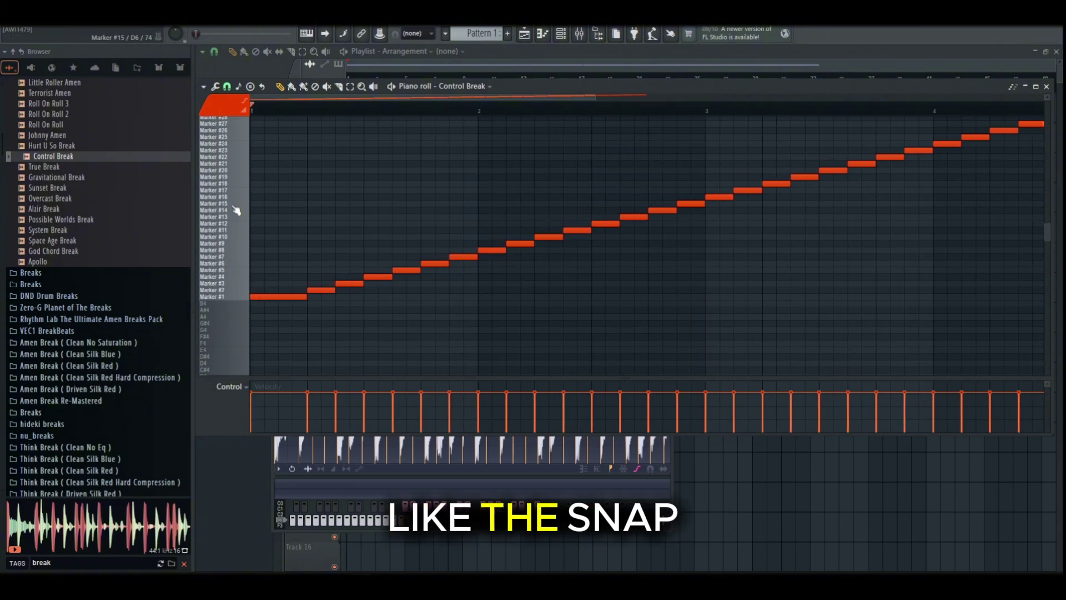
# Step: Halve the long Marker #1 note at the start and add a second Marker #1 note in the freed space
pyautogui.scroll(-2, 279, 200)
pyautogui.scroll(1, 277, 261)
pyautogui.press('space')
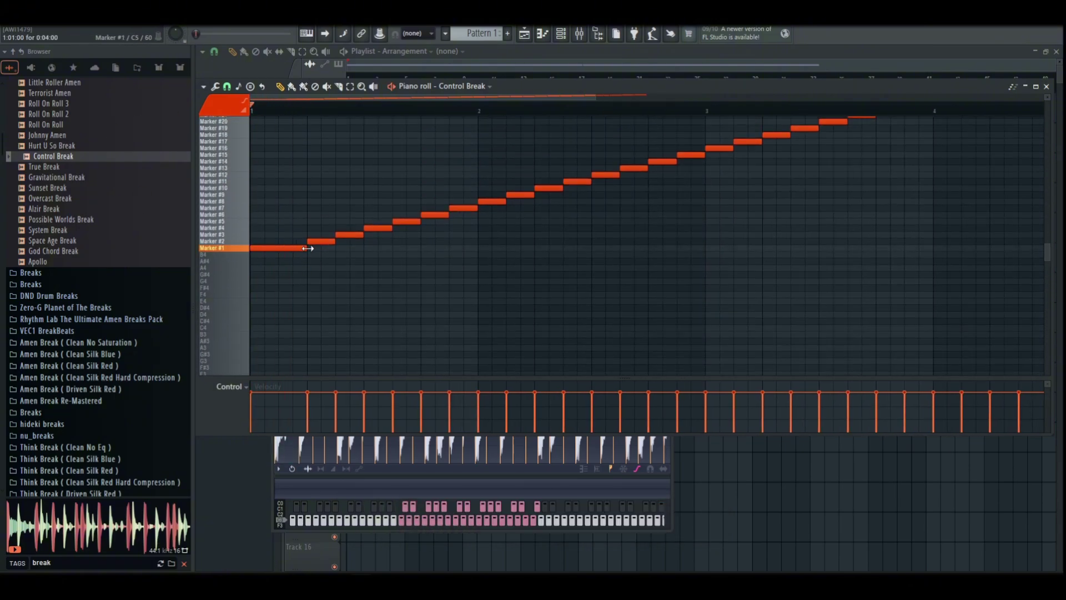
pyautogui.click(285, 249)
pyautogui.scroll(1, 292, 276)
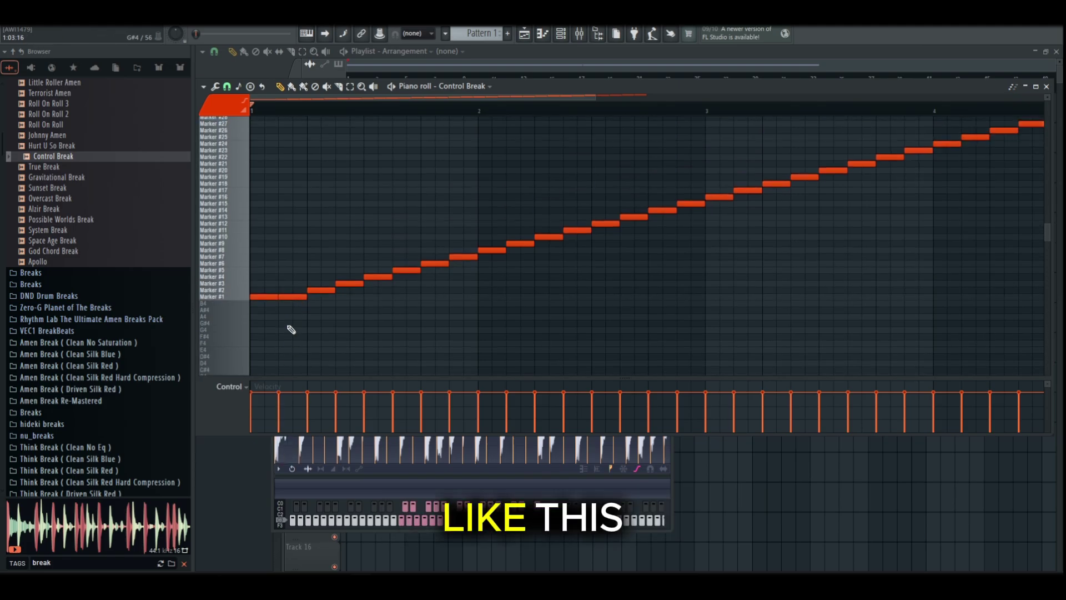
# Step: Check the end of the note sequence near bar 5 and narrow the piano roll window
pyautogui.moveTo(410, 97); pyautogui.dragTo(532, 97)
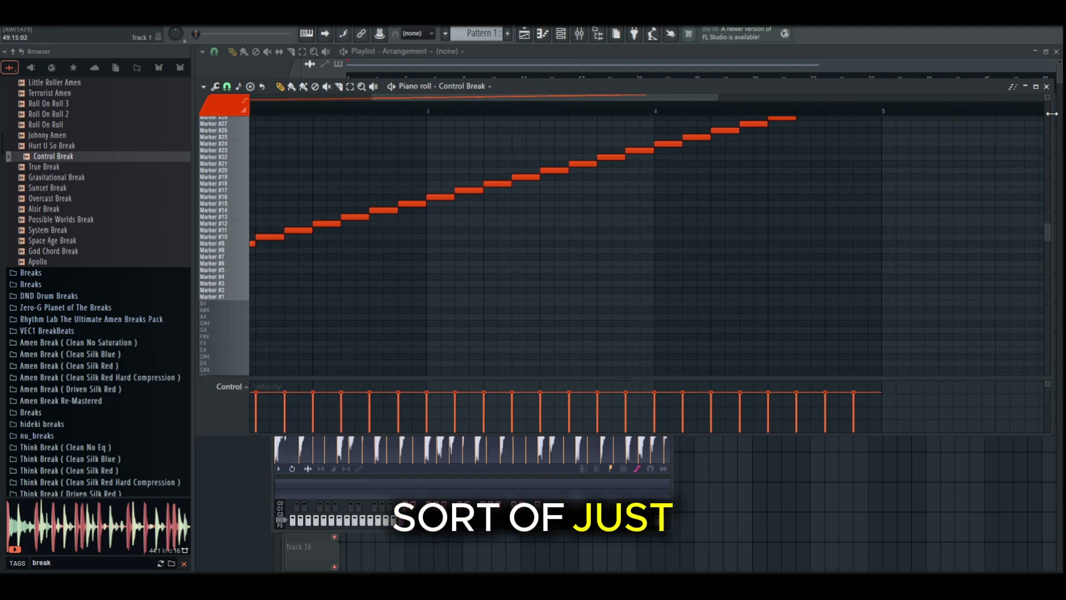
pyautogui.scroll(1, 993, 119)
pyautogui.moveTo(1052, 106)
pyautogui.mouseDown()
pyautogui.moveTo(527, 92)
pyautogui.moveTo(784, 117)
pyautogui.mouseUp()
pyautogui.scroll(-4, 595, 136)
pyautogui.scroll(-3, 590, 114)
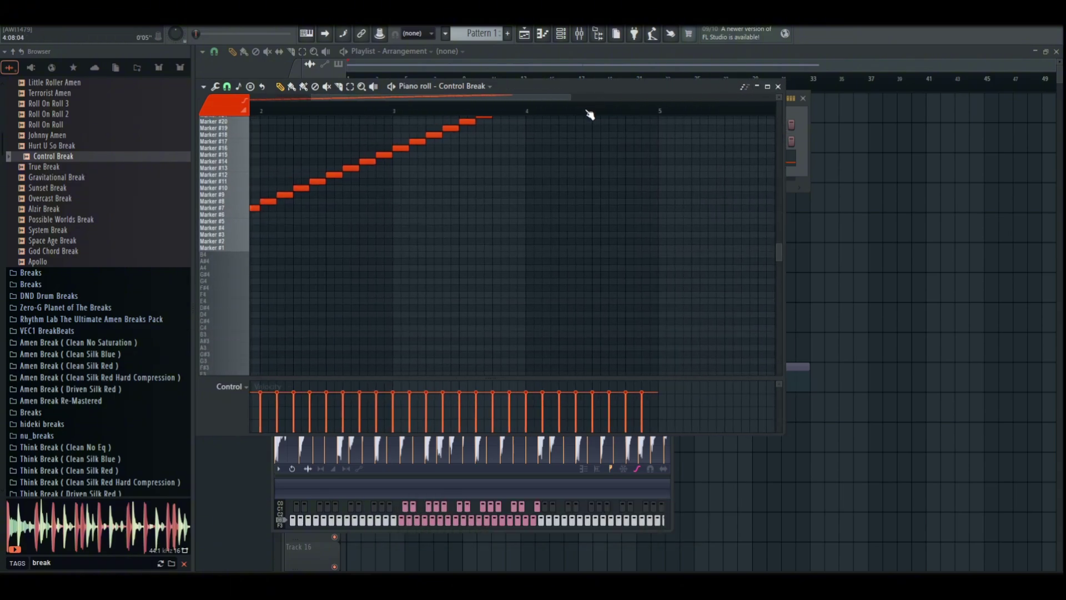
# Step: Play back the quantized Control Break pattern from the start to check its rhythm
pyautogui.scroll(5, 514, 231)
pyautogui.moveTo(570, 404); pyautogui.dragTo(251, 382)
pyautogui.moveTo(251, 382)
pyautogui.mouseDown()
pyautogui.moveTo(577, 381)
pyautogui.moveTo(365, 402)
pyautogui.moveTo(227, 392)
pyautogui.mouseUp()
pyautogui.press('space')
pyautogui.scroll(3, 533, 283)
pyautogui.scroll(-6, 538, 280)
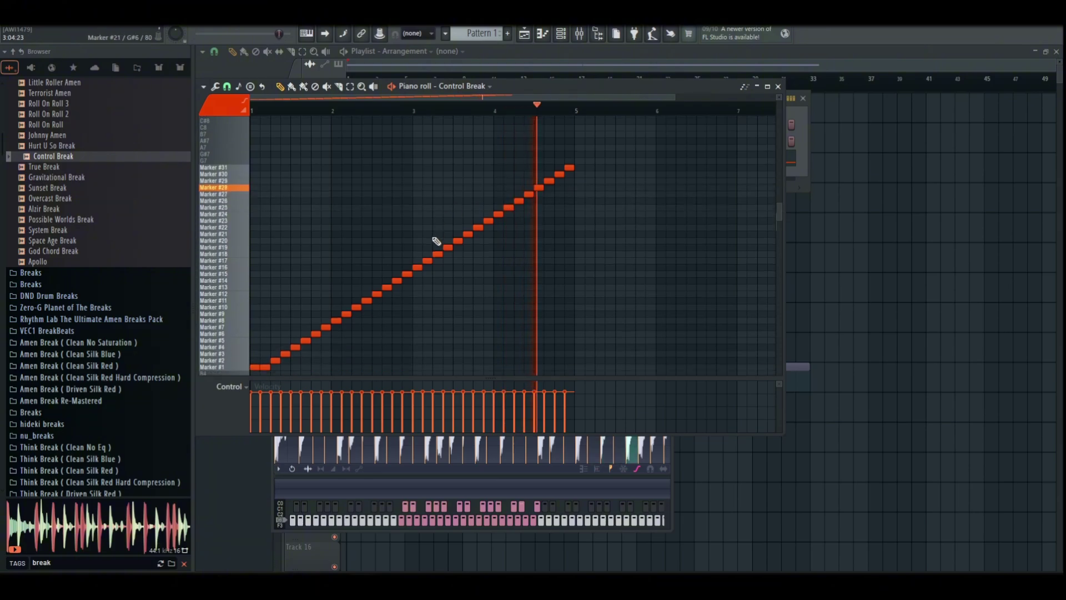
pyautogui.press('space')
pyautogui.scroll(2, 278, 112)
pyautogui.scroll(2, 280, 114)
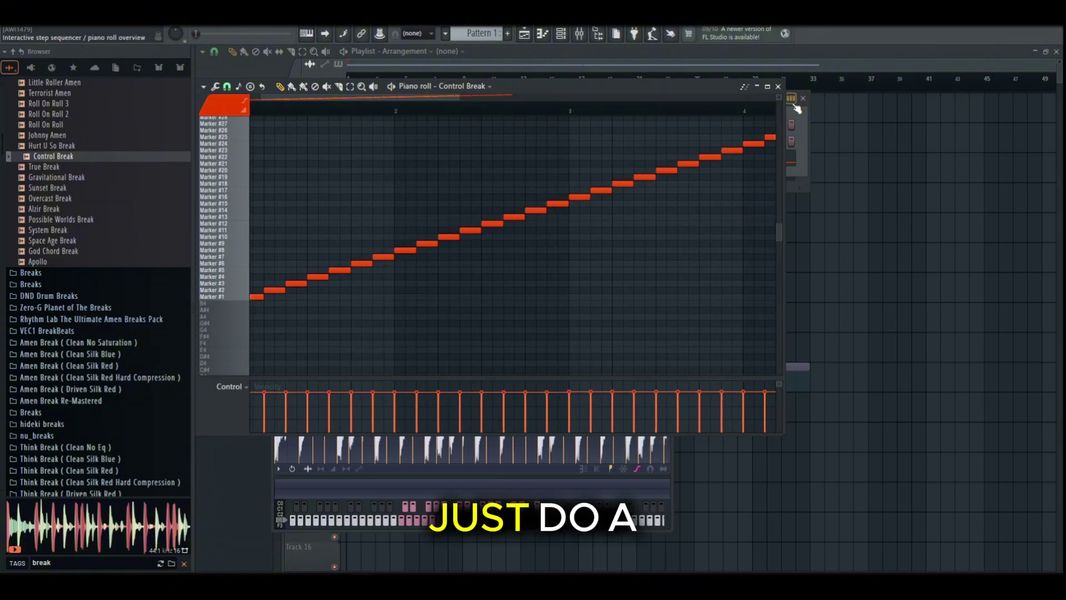
# Step: Halve the Marker #3 and Marker #7 notes in bar 1 and fill the gaps with short Marker #2 and Marker #6 notes
pyautogui.press('space')
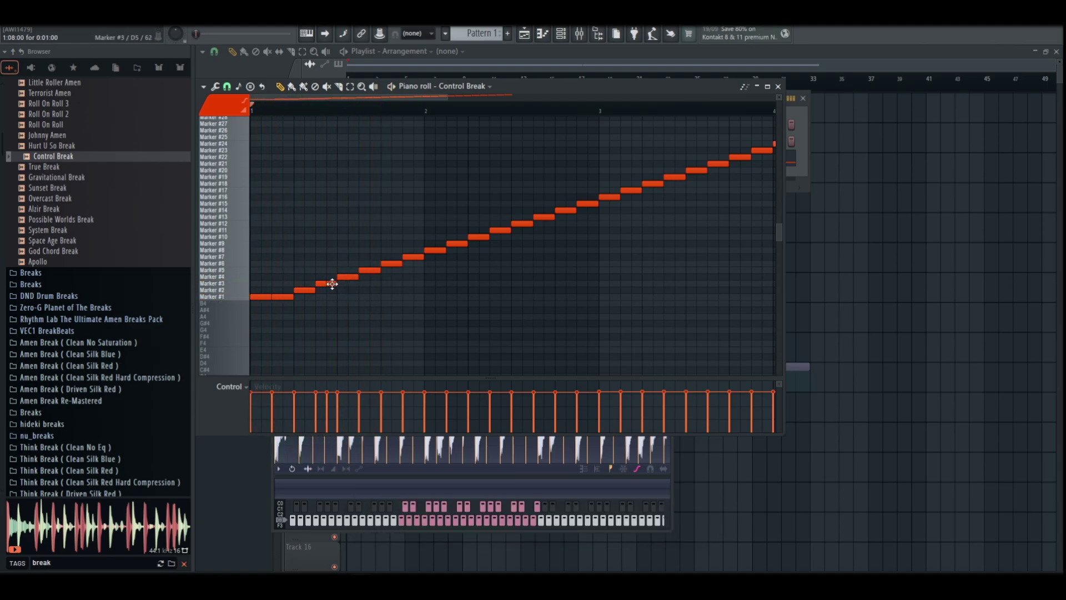
pyautogui.moveTo(332, 284); pyautogui.dragTo(333, 290)
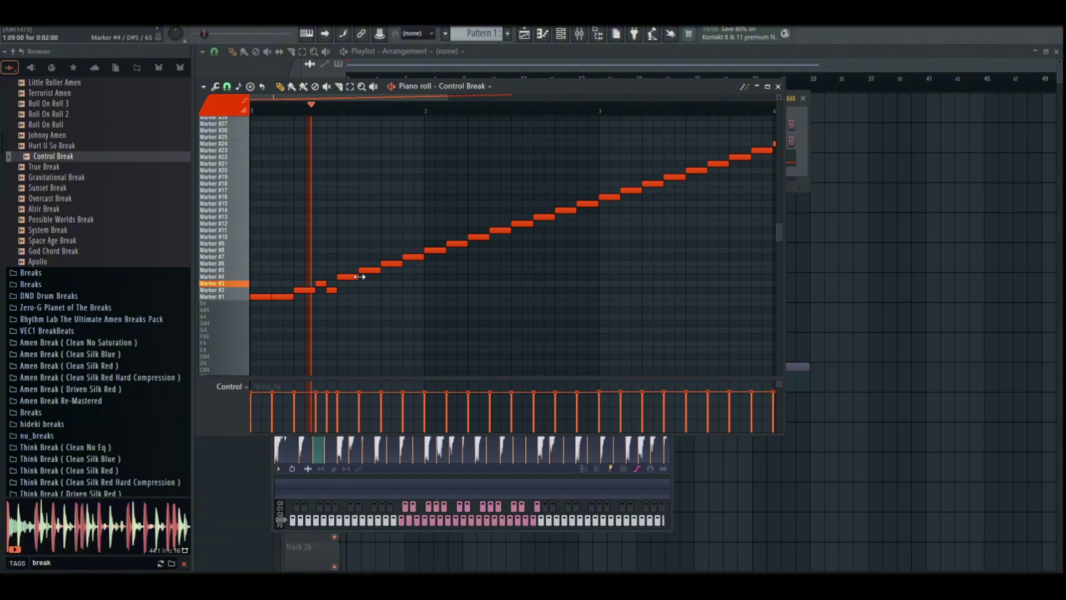
pyautogui.moveTo(423, 257); pyautogui.dragTo(416, 259)
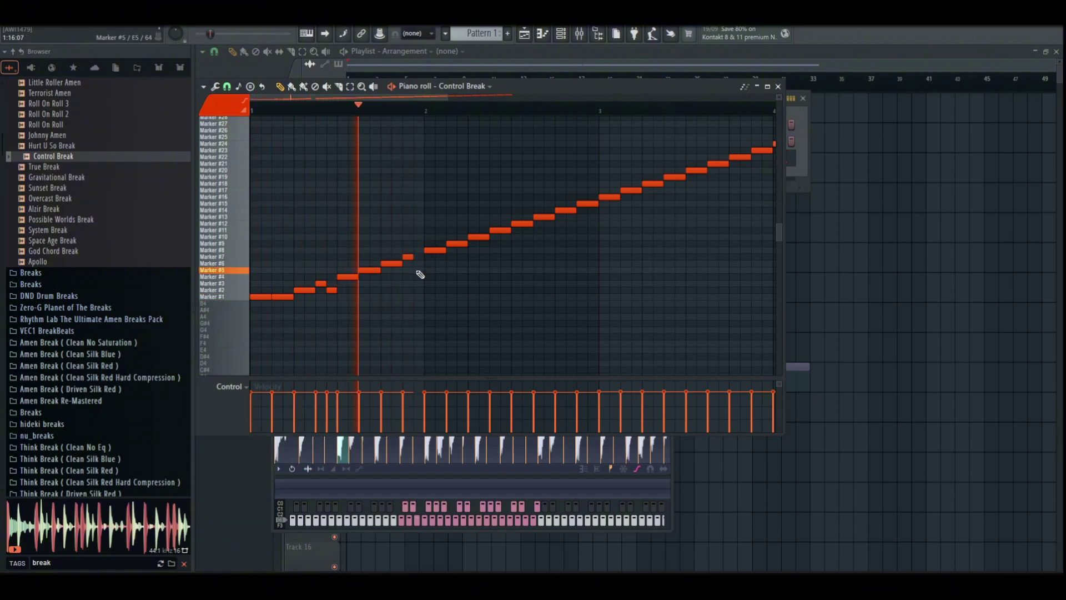
pyautogui.click(418, 263)
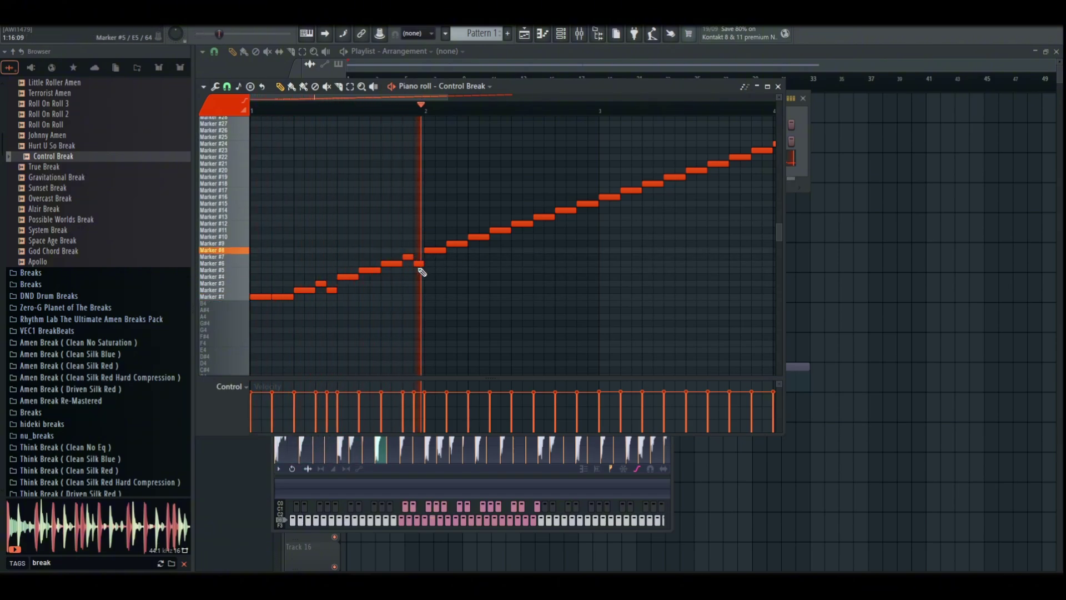
# Step: Split bar 2's Marker #14 note into two short hits and replace the Marker #15 note with a short Marker #16 note
pyautogui.moveTo(571, 211); pyautogui.dragTo(564, 211)
pyautogui.click(570, 211)
pyautogui.rightClick(581, 204)
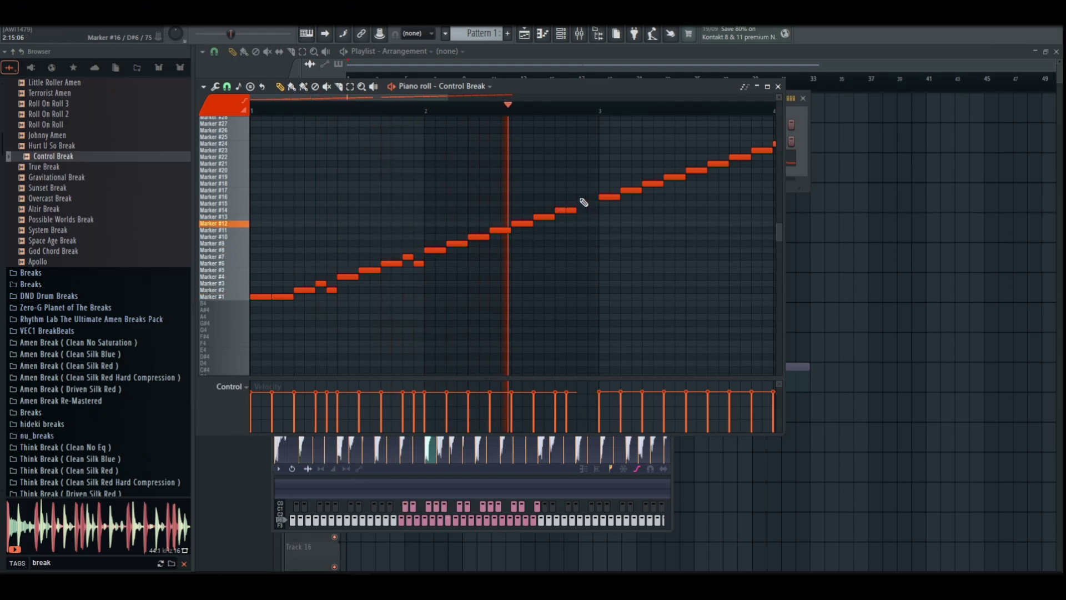
pyautogui.click(581, 198)
pyautogui.scroll(2, 625, 108)
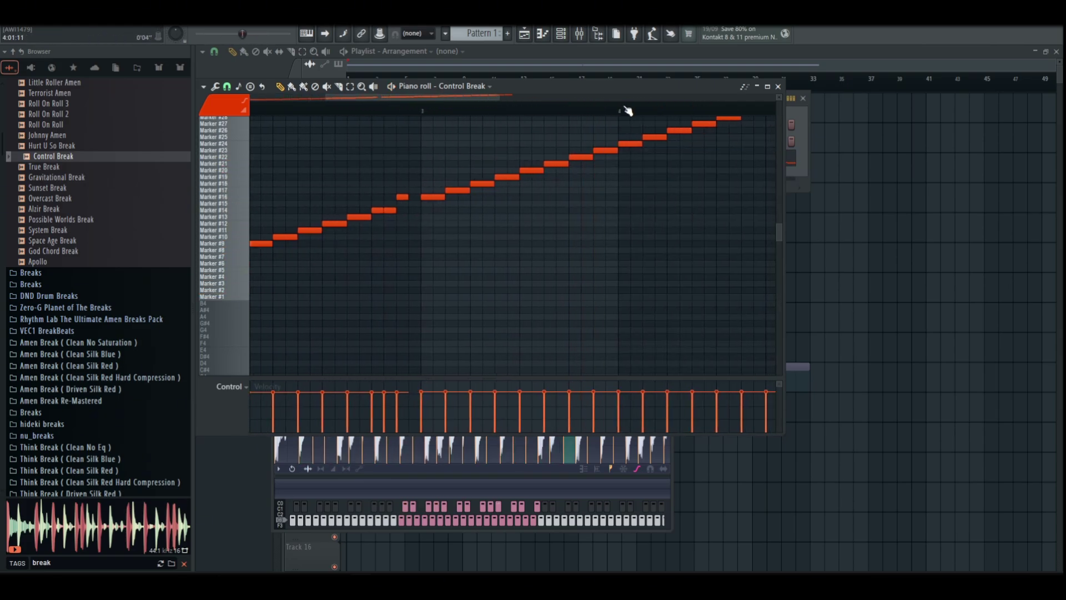
# Step: Try the Marker #16 note at the start of bar 3 one octave lower during playback and move it back
pyautogui.press('space')
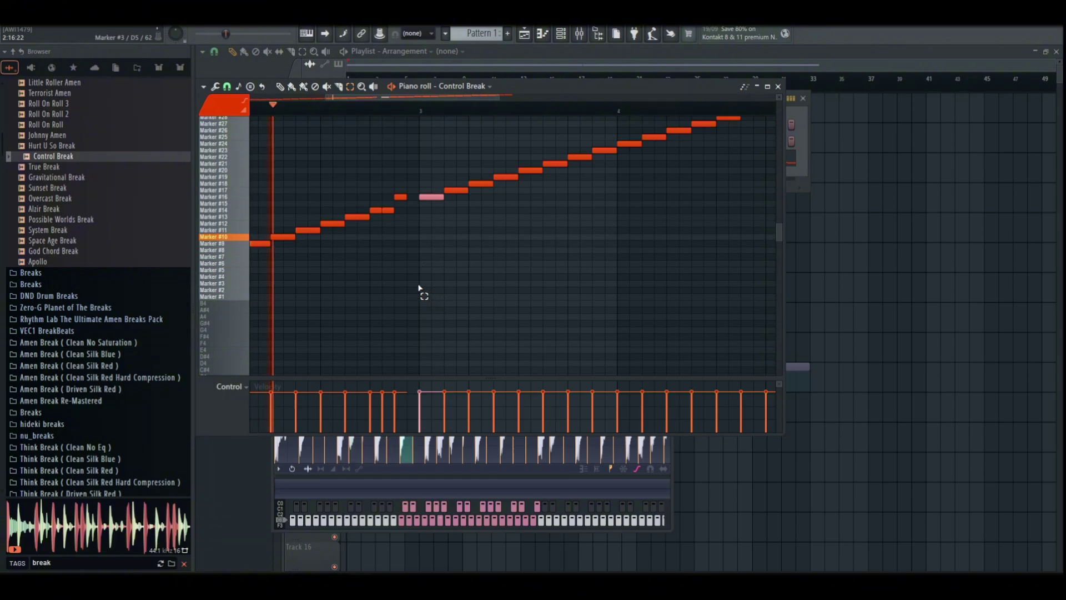
pyautogui.hotkey('ctrl', 'Down')
pyautogui.scroll(2, 419, 288)
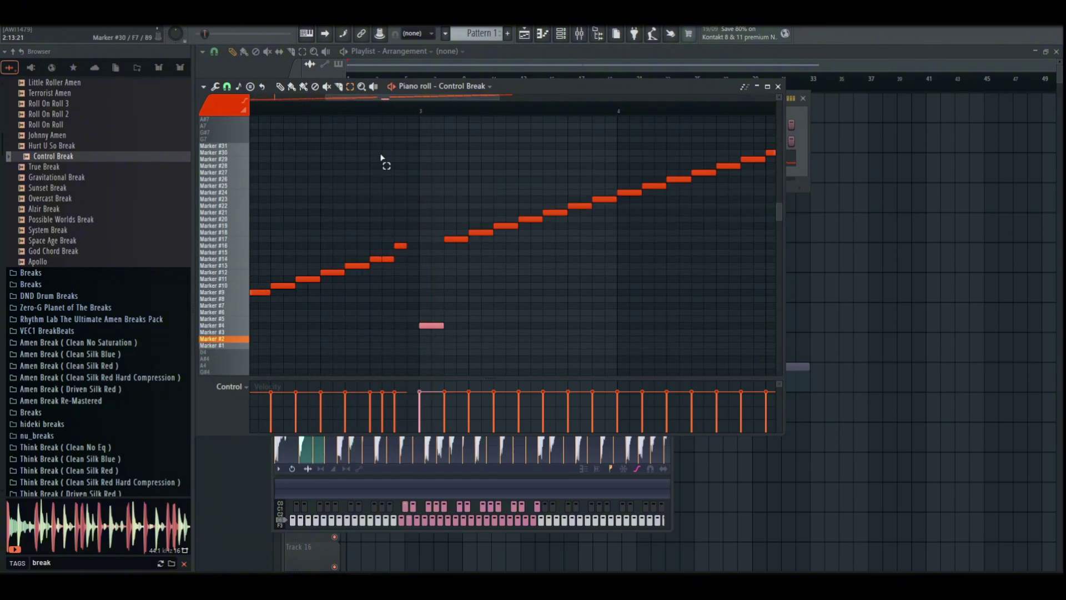
pyautogui.hotkey('ctrl', 'Up')
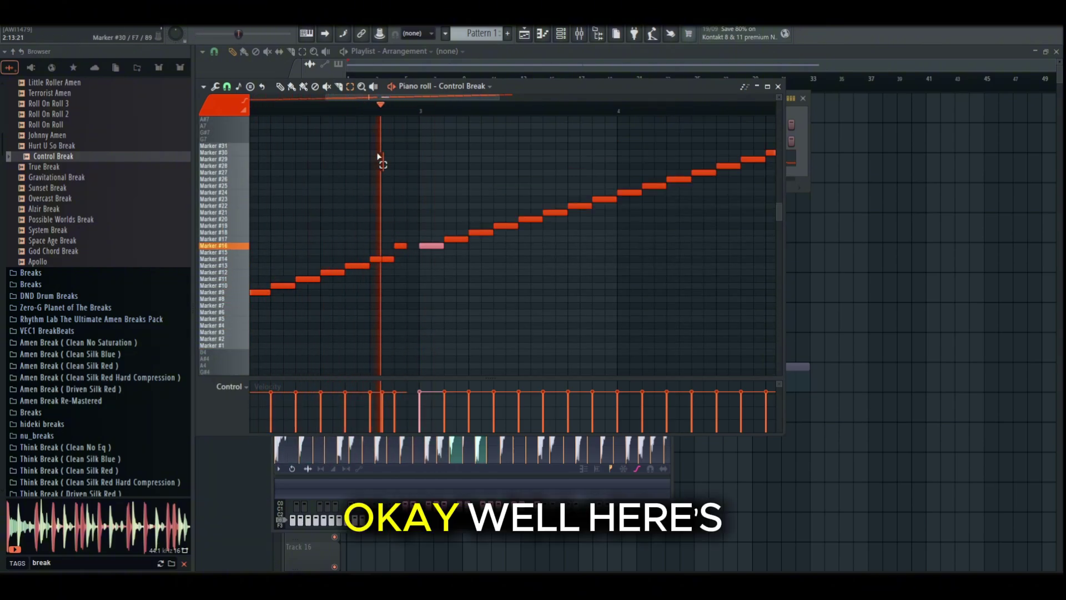
pyautogui.scroll(-3, 470, 129)
pyautogui.press('space')
# Step: Leave the piano roll and place Pattern 1 on Track 1 of the playlist, starting at bar 1
pyautogui.scroll(-3, 235, 368)
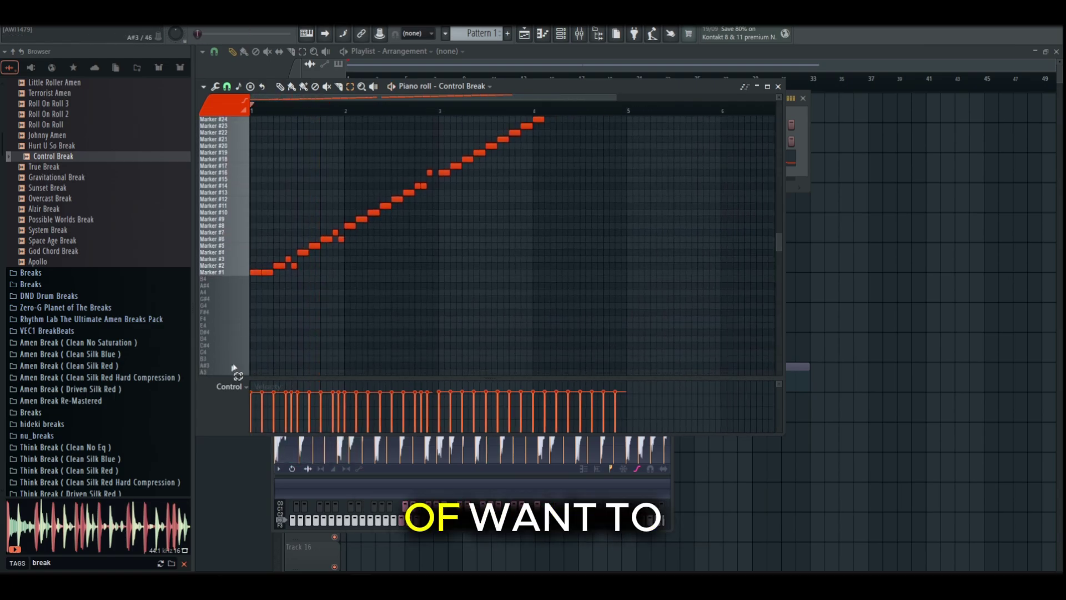
pyautogui.scroll(4, 527, 195)
pyautogui.click(617, 65)
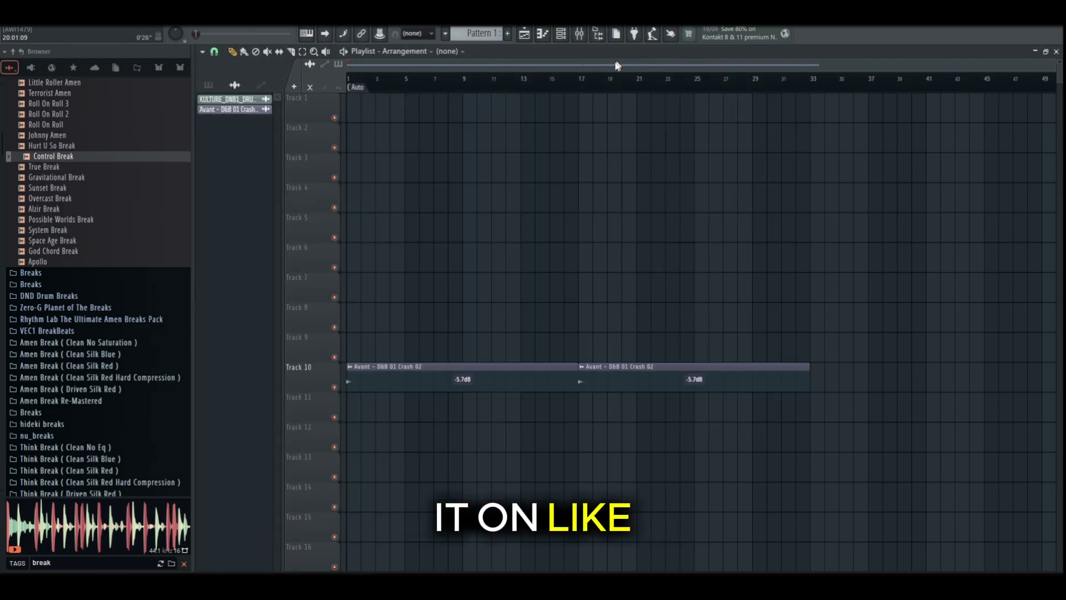
pyautogui.scroll(1, 367, 98)
pyautogui.scroll(3, 438, 65)
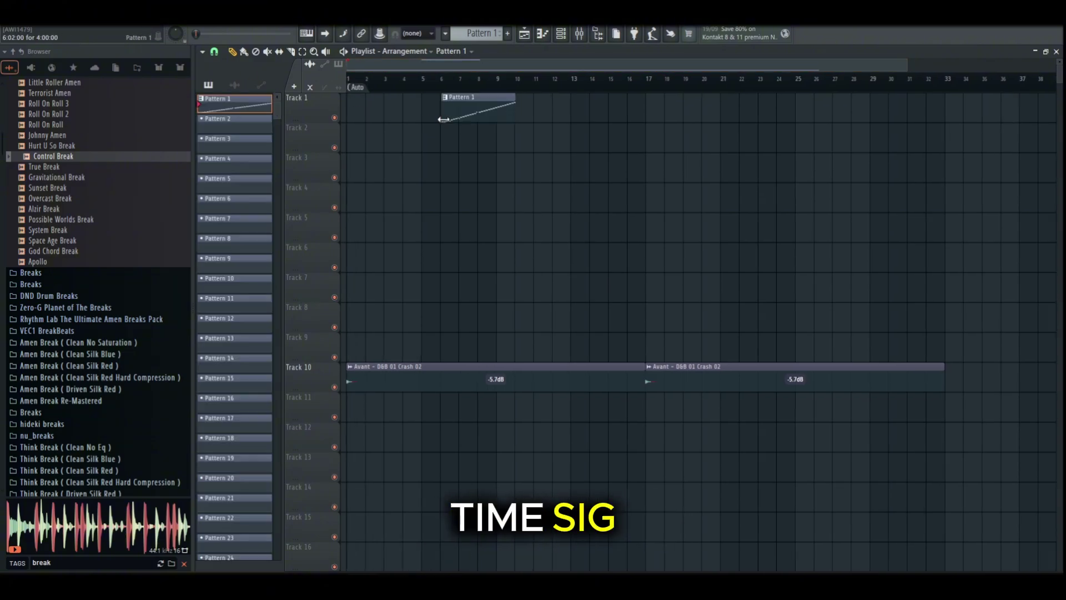
pyautogui.moveTo(462, 98); pyautogui.dragTo(364, 98)
pyautogui.scroll(3, 395, 80)
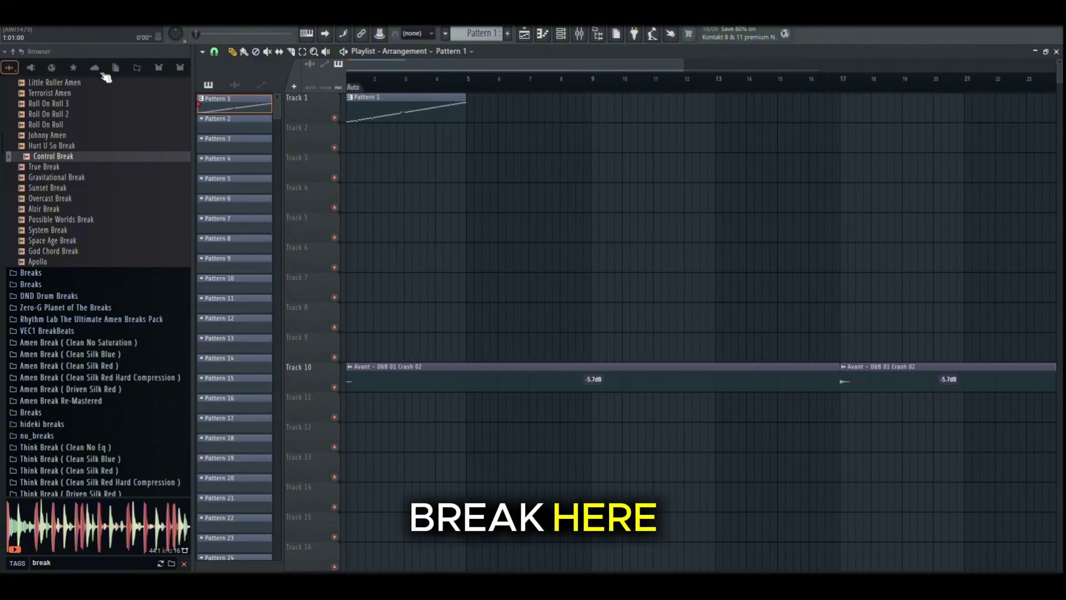
# Step: Duplicate the Pattern 1 clip on Track 1 three times so four copies run back to back from bar 1 to bar 17
pyautogui.press('space')
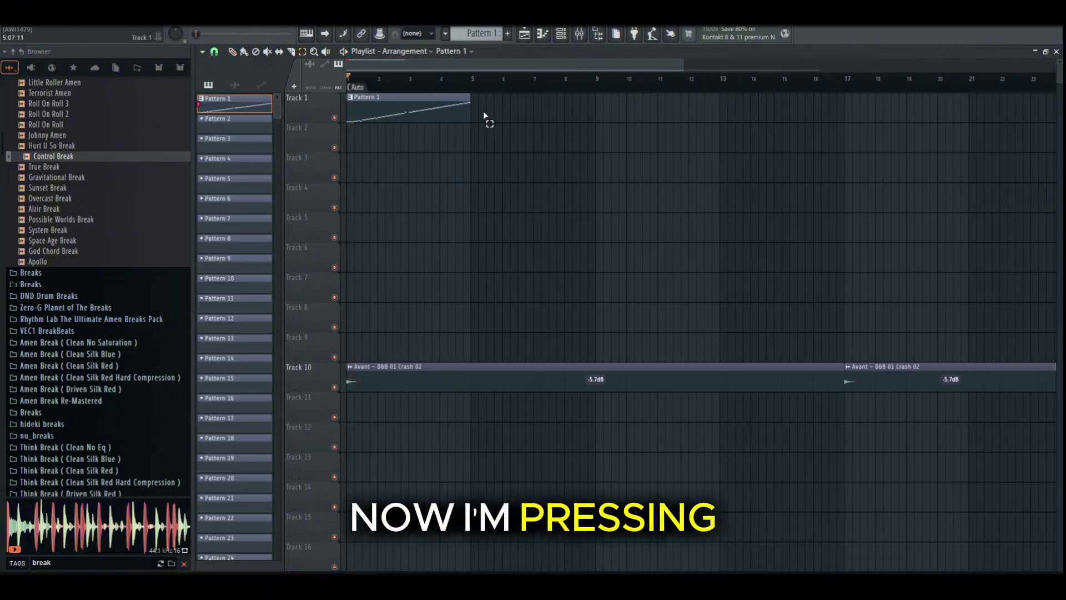
pyautogui.moveTo(485, 110); pyautogui.dragTo(398, 136)
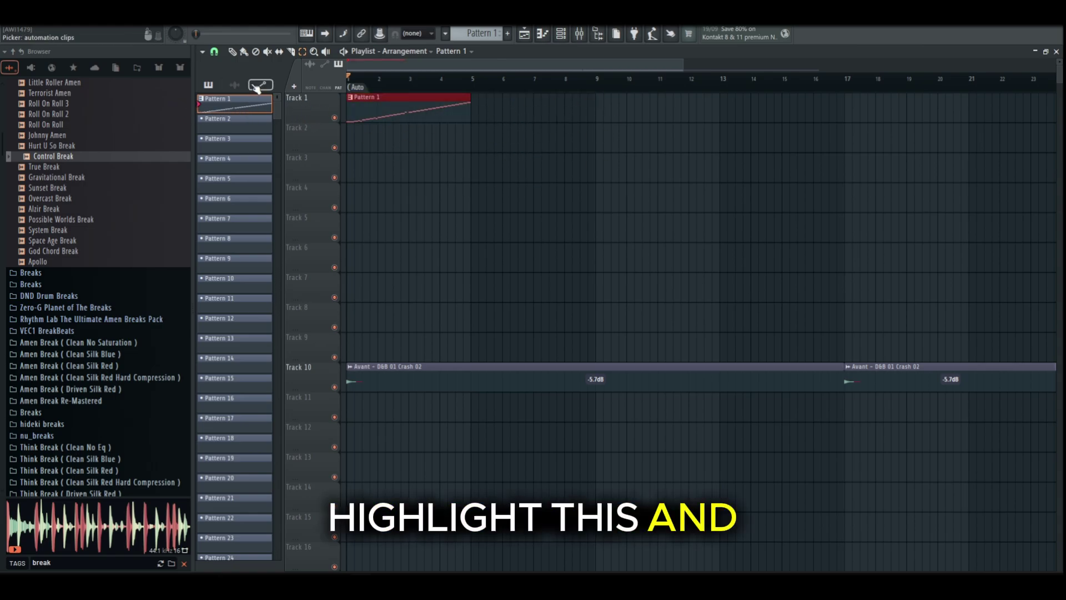
pyautogui.hotkey('ctrl', 'b')
pyautogui.hotkey('ctrl', 'b')
pyautogui.hotkey('ctrl', 'b')
pyautogui.scroll(-1, 678, 83)
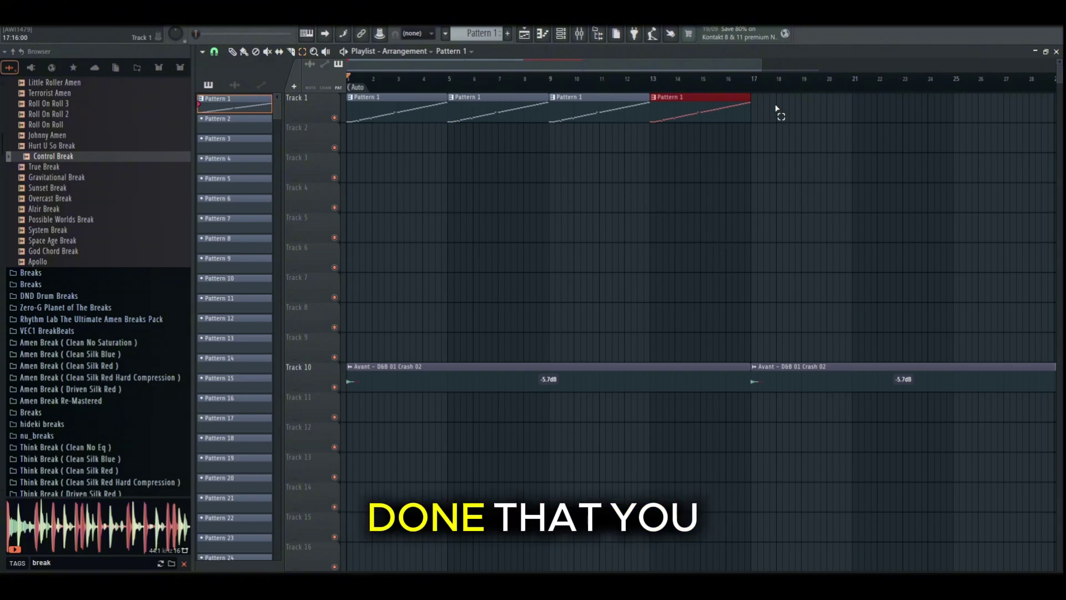
# Step: Select all four Pattern 1 clips on Track 1 and merge them into one new pattern clip
pyautogui.moveTo(778, 100); pyautogui.dragTo(437, 98)
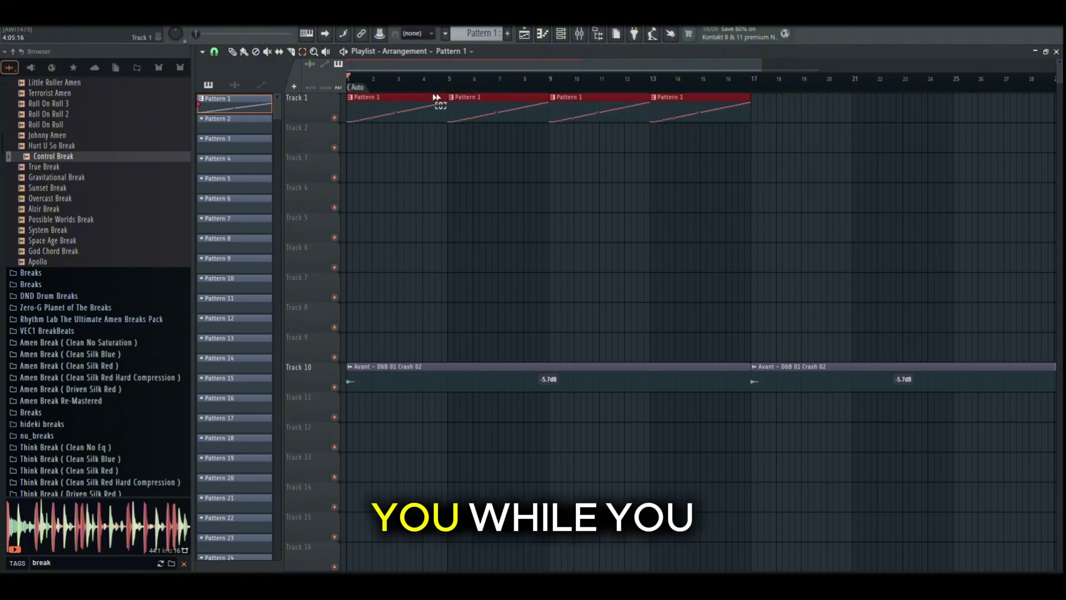
pyautogui.moveTo(821, 119); pyautogui.dragTo(352, 137)
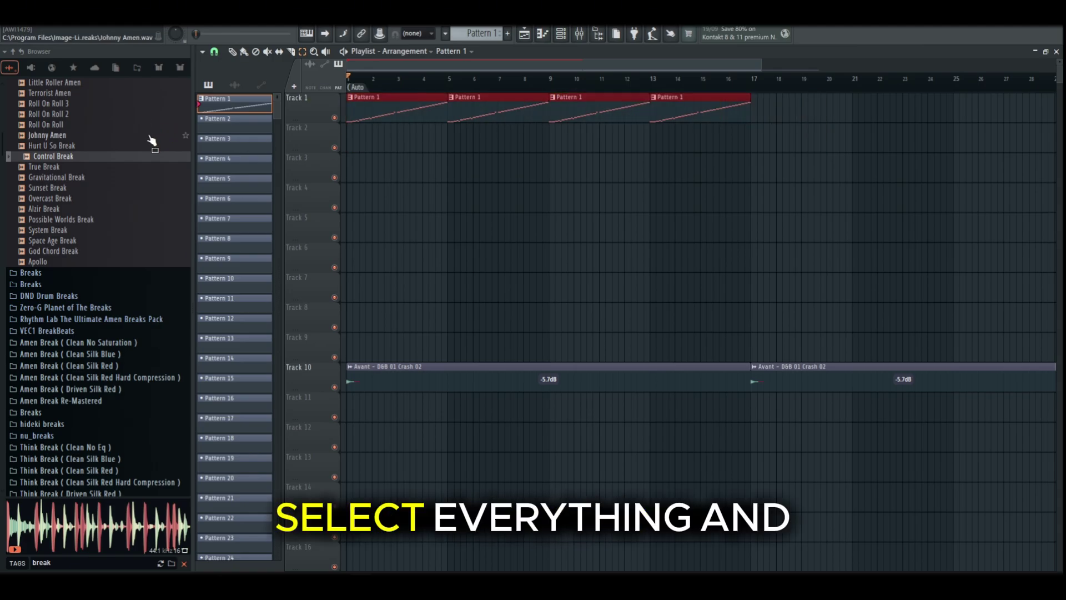
pyautogui.hotkey('ctrl', 'g')
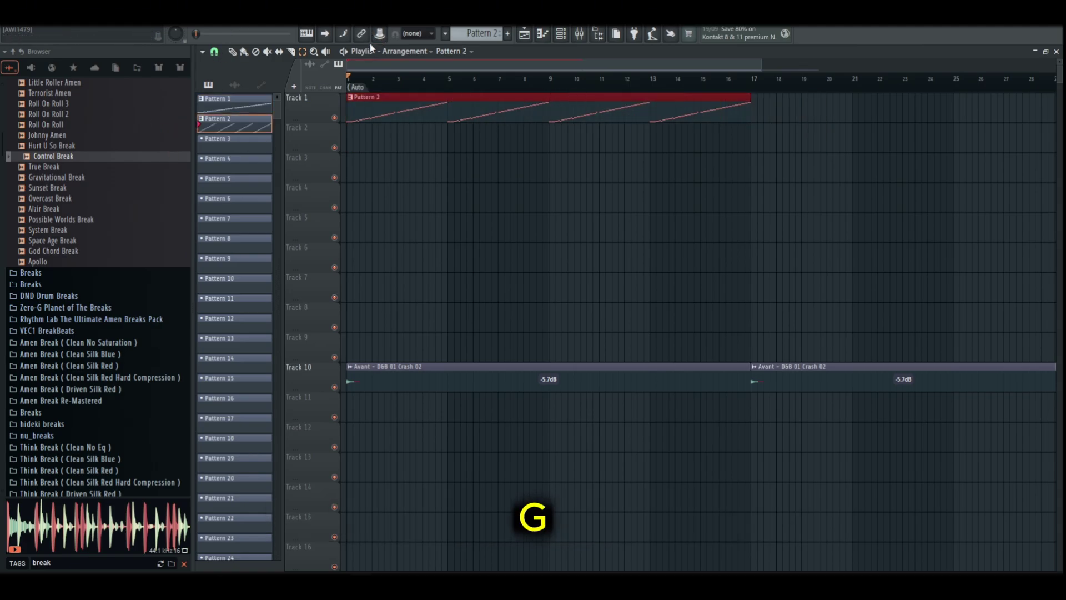
pyautogui.scroll(4, 371, 82)
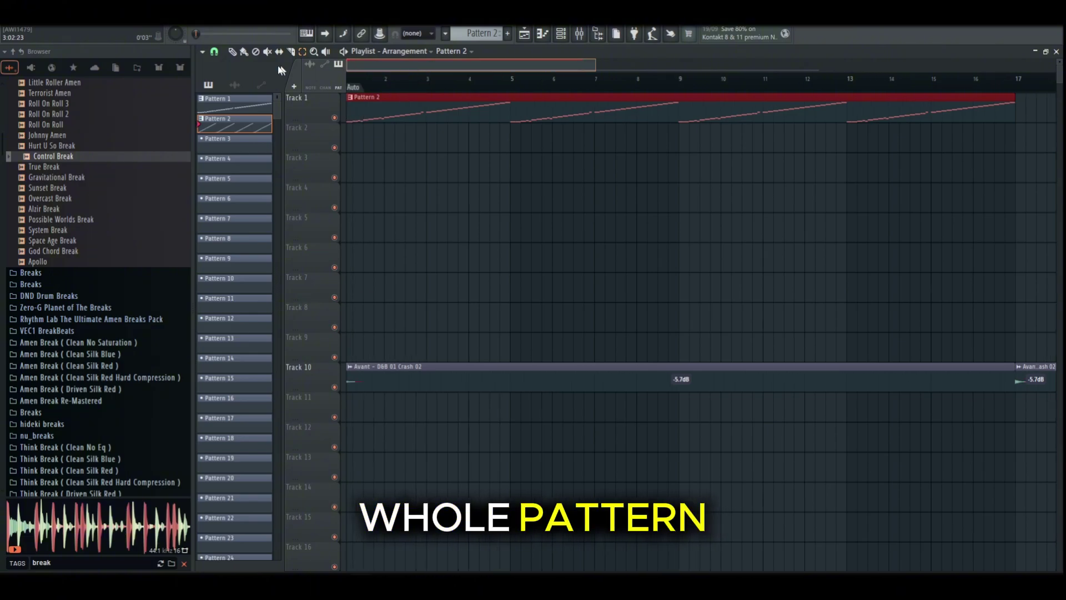
pyautogui.scroll(-3, 365, 79)
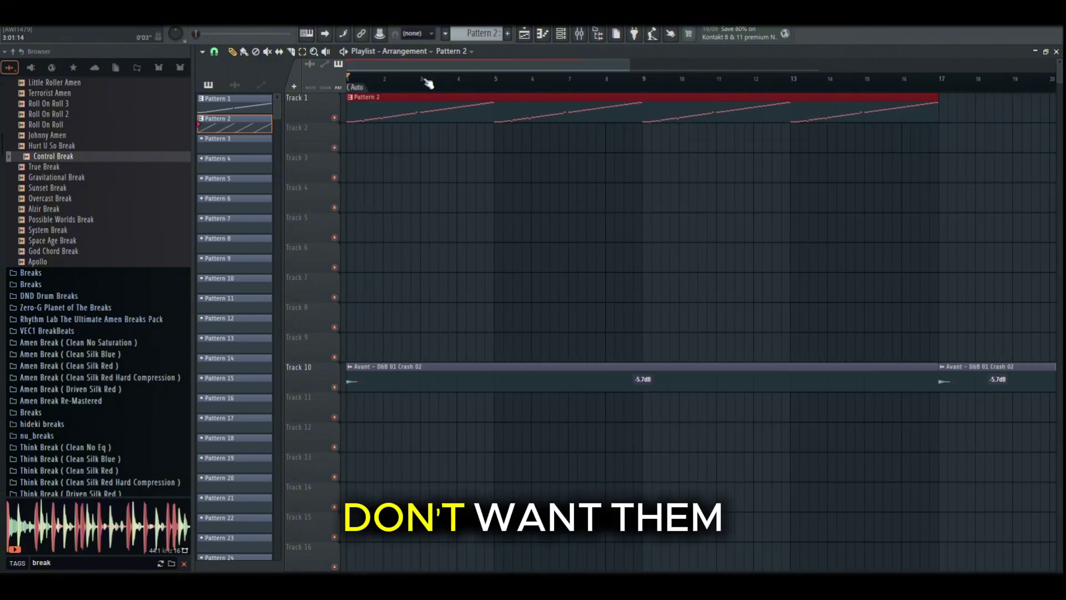
# Step: Try slicing the Pattern 2 clip at bars 5, 9 and 13 and merging the middle sections, and undo it
pyautogui.click(495, 117)
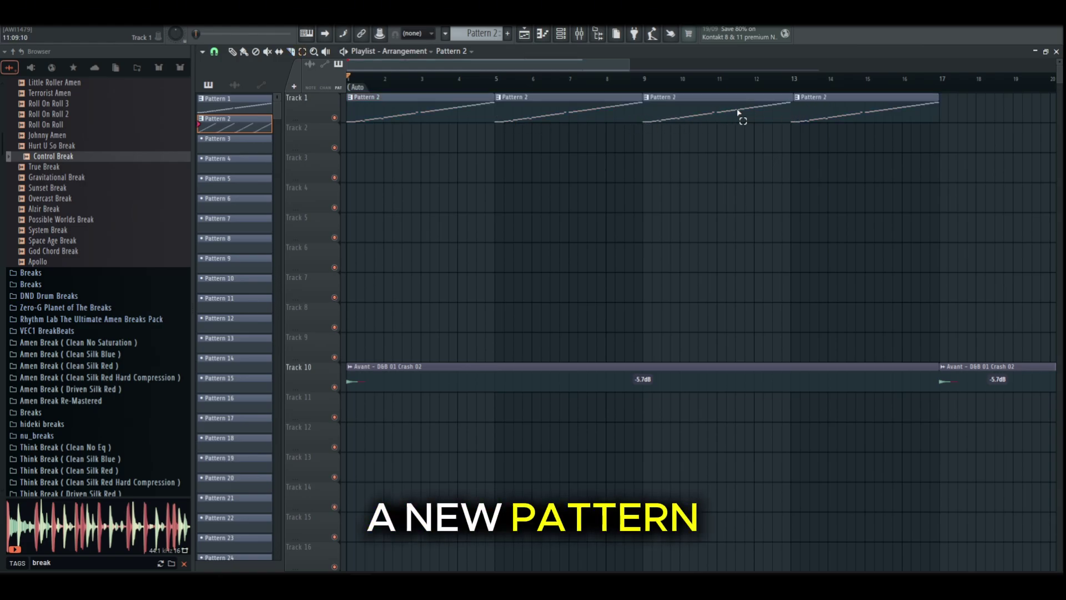
pyautogui.moveTo(739, 112); pyautogui.dragTo(600, 102)
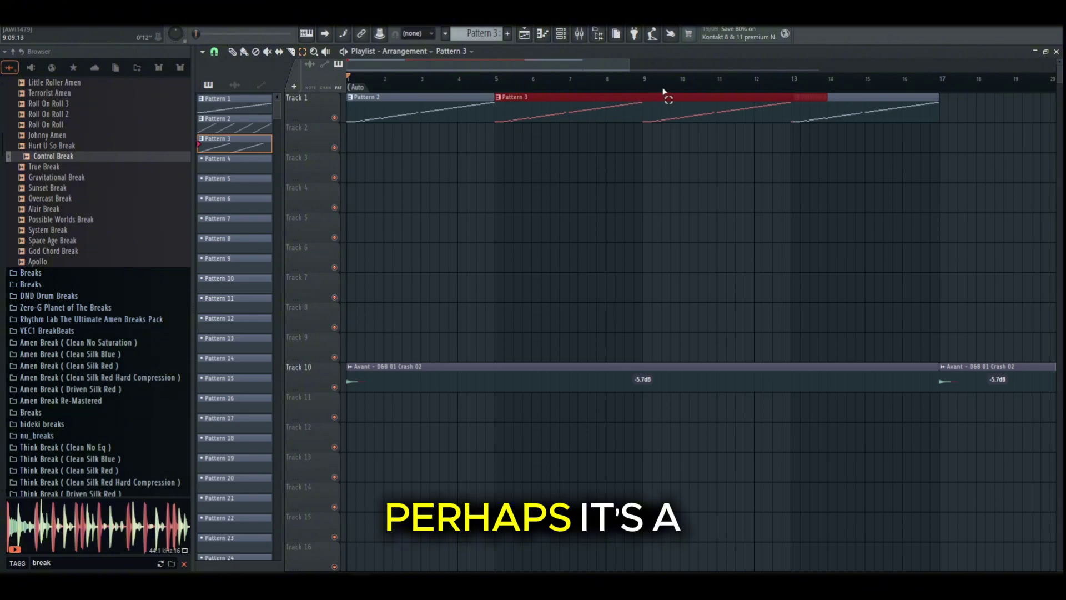
pyautogui.hotkey('ctrl', 'z')
pyautogui.click(872, 109)
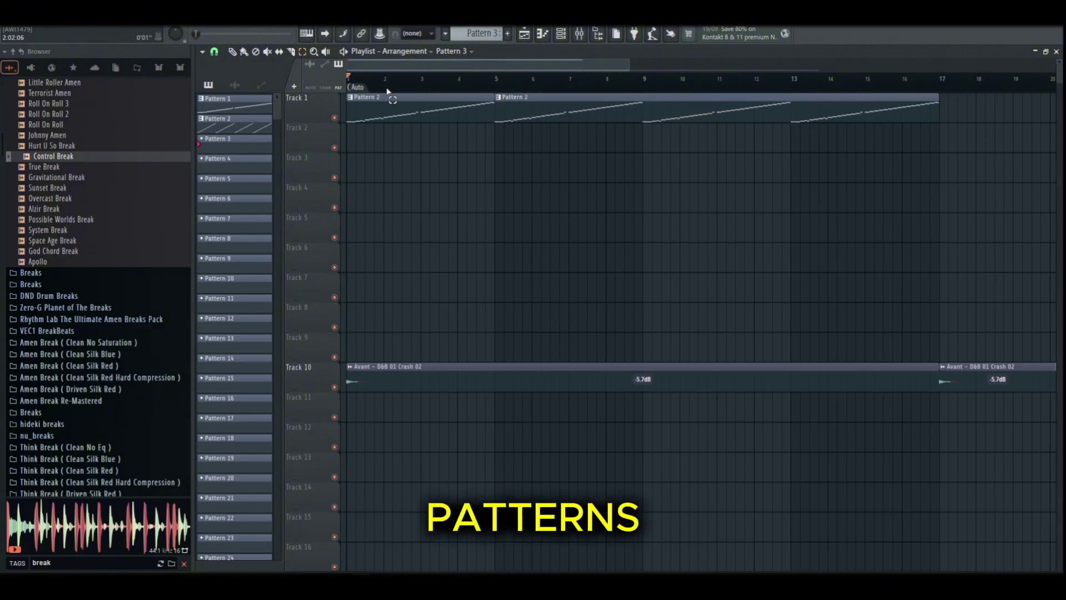
pyautogui.scroll(2, 388, 90)
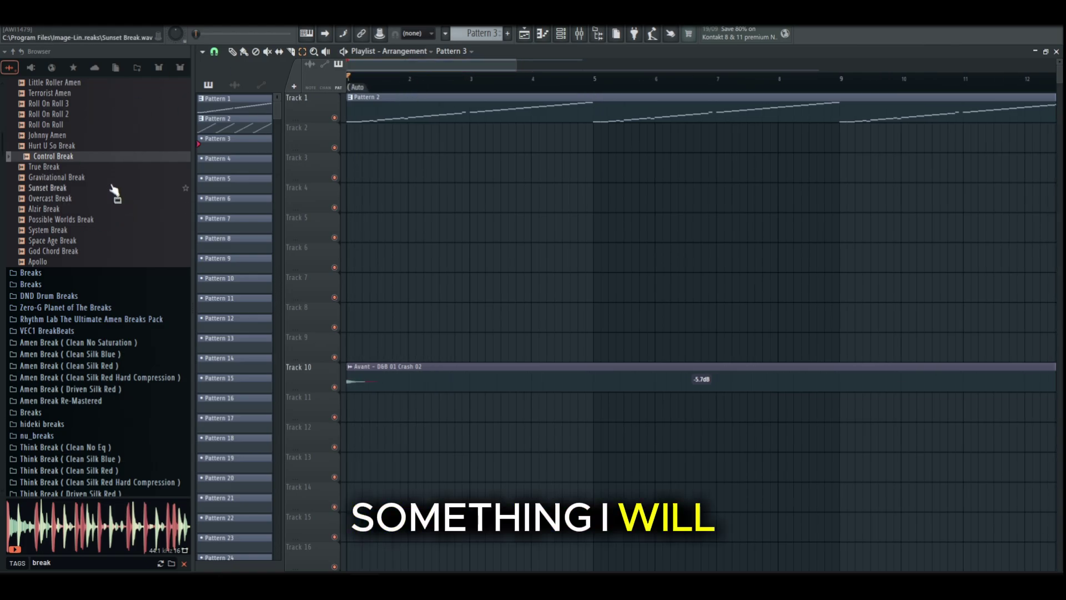
pyautogui.click(350, 78)
pyautogui.scroll(2, 350, 78)
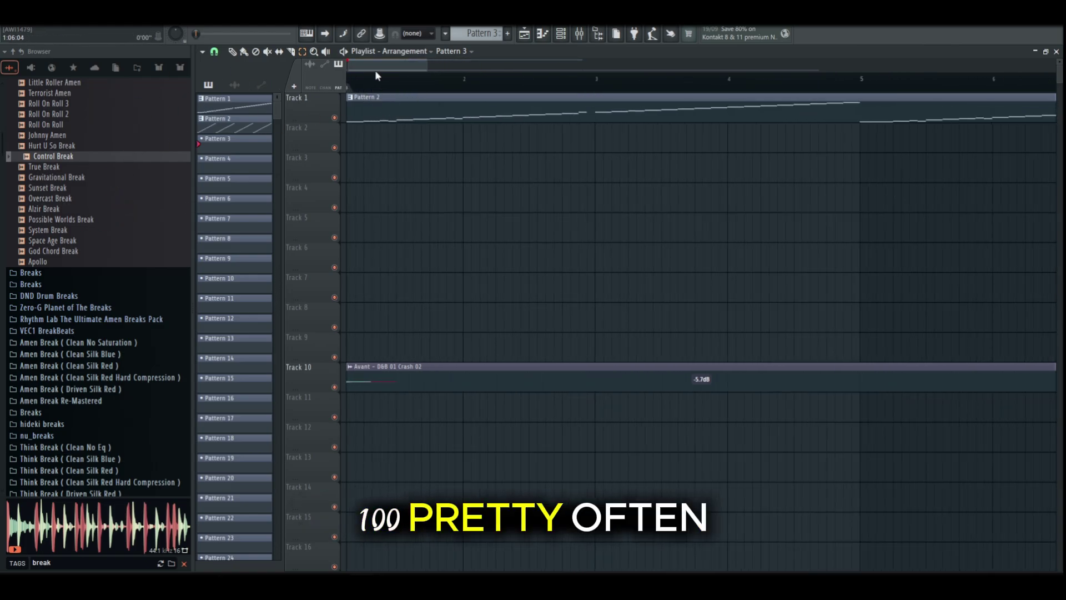
pyautogui.click(484, 108)
pyautogui.click(483, 177)
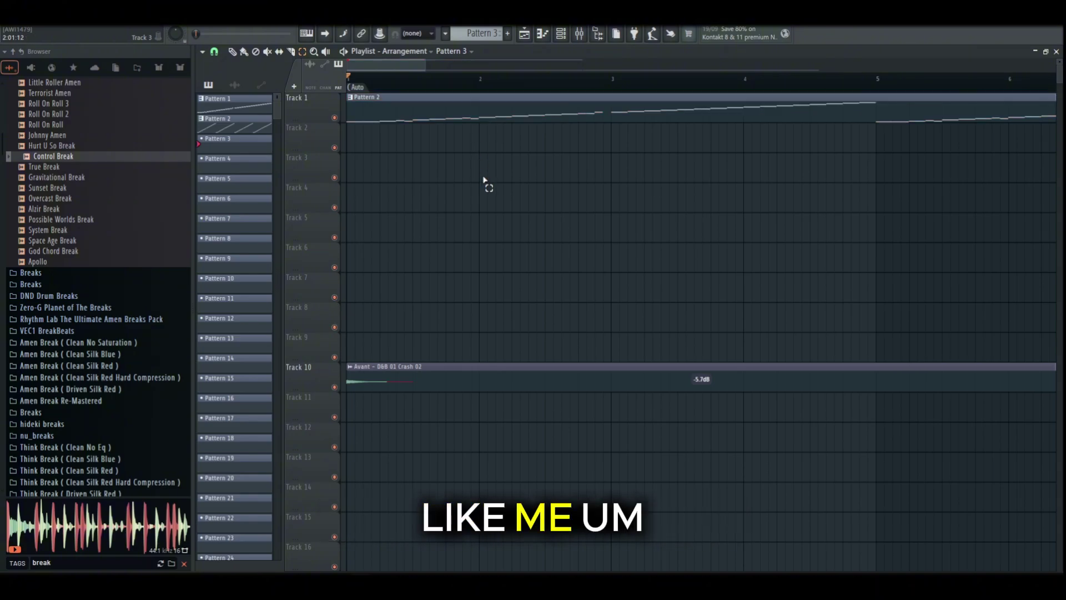
pyautogui.scroll(1, 408, 83)
pyautogui.moveTo(400, 87); pyautogui.dragTo(74, 83)
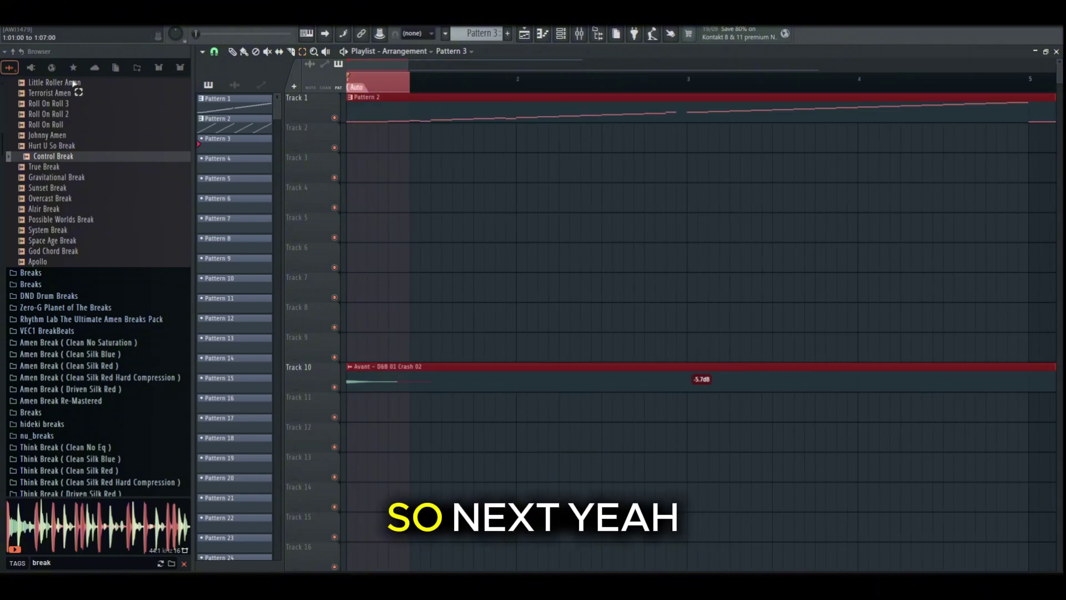
pyautogui.click(392, 87)
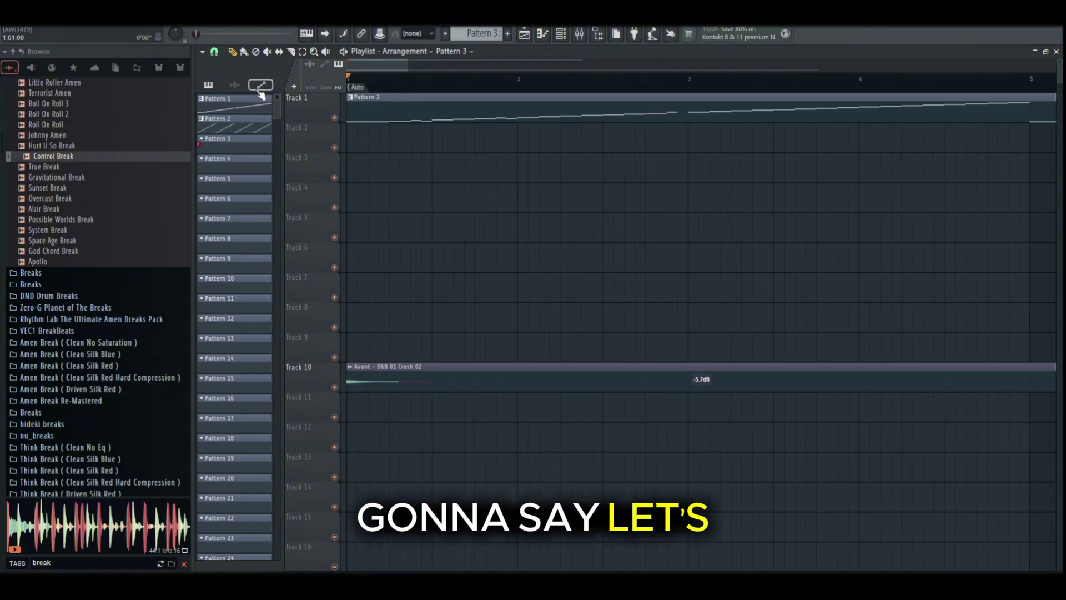
# Step: Play back the merged Pattern 2 clip from the start through bar 8 to check the repeated break
pyautogui.press('space')
pyautogui.scroll(-3, 441, 89)
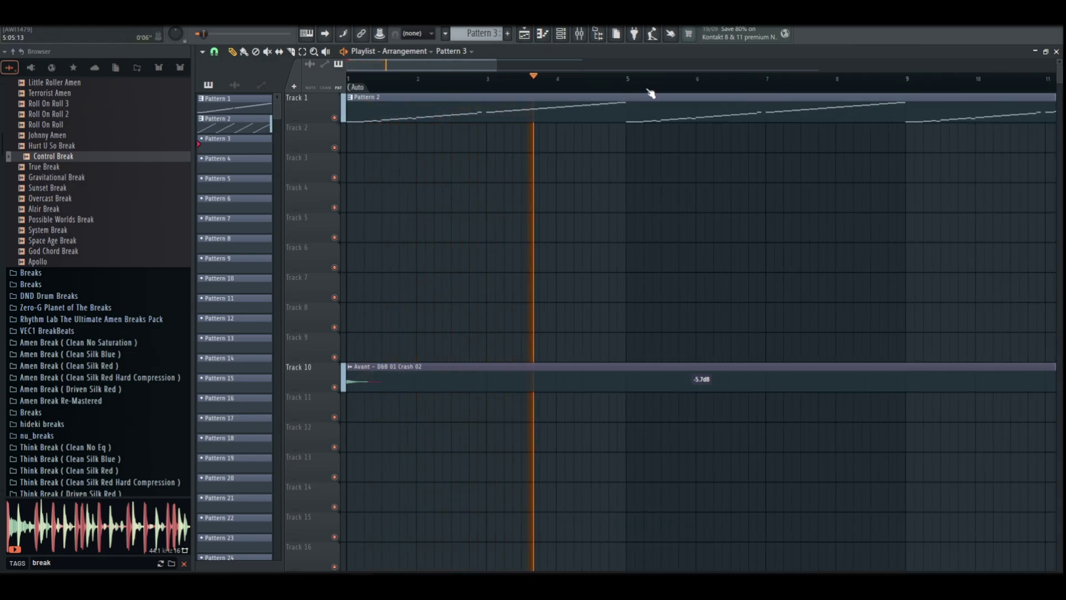
pyautogui.scroll(-2, 642, 91)
pyautogui.scroll(2, 565, 93)
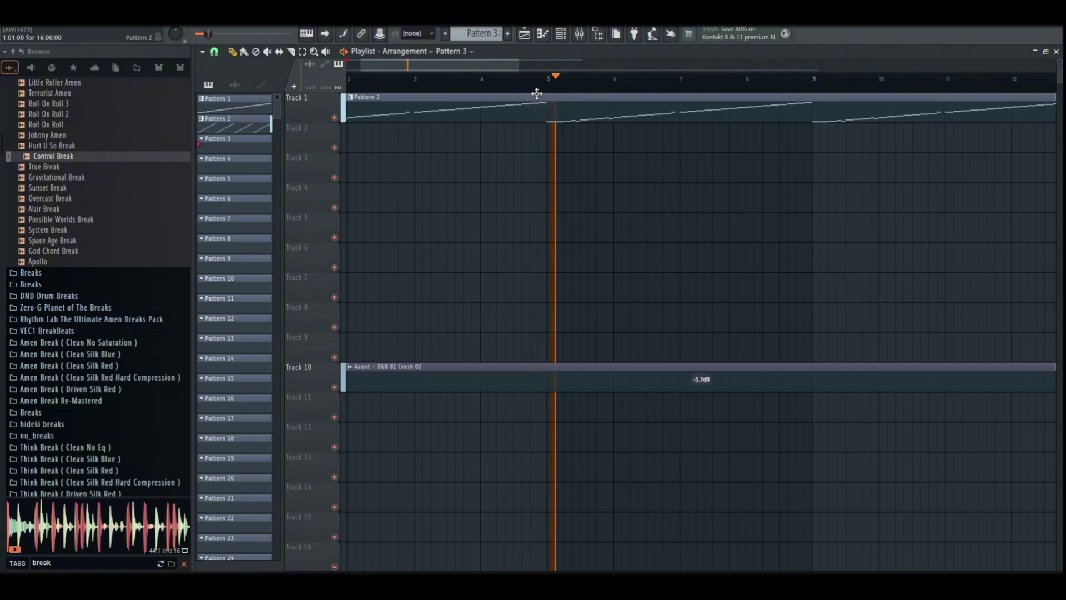
pyautogui.scroll(-1, 537, 94)
pyautogui.rightClick(536, 94)
pyautogui.moveTo(508, 66); pyautogui.dragTo(494, 66)
pyautogui.hotkey('ctrl', 'z')
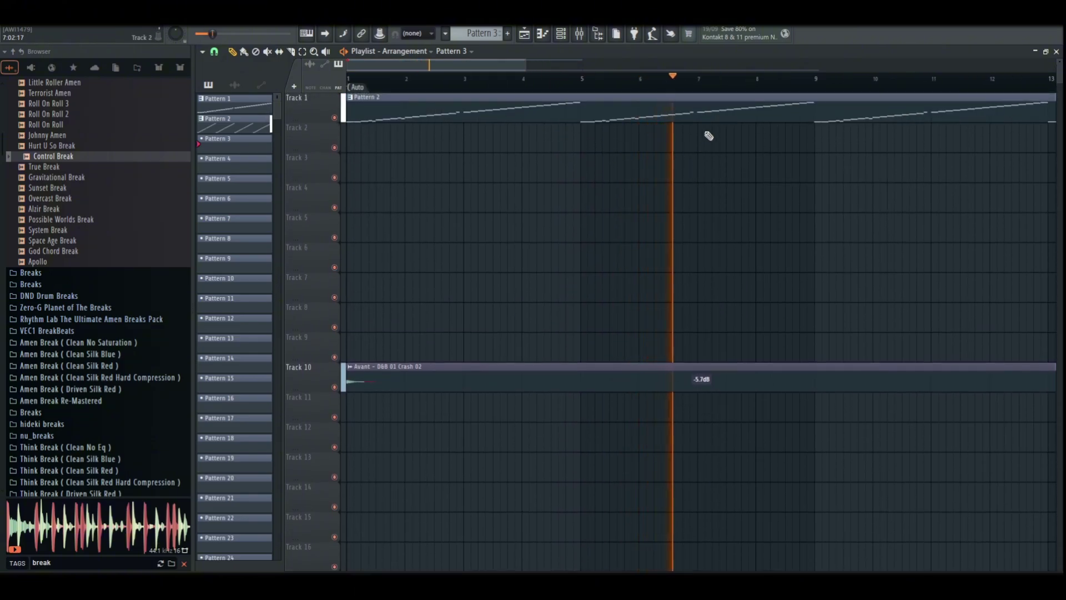
pyautogui.scroll(-1, 761, 94)
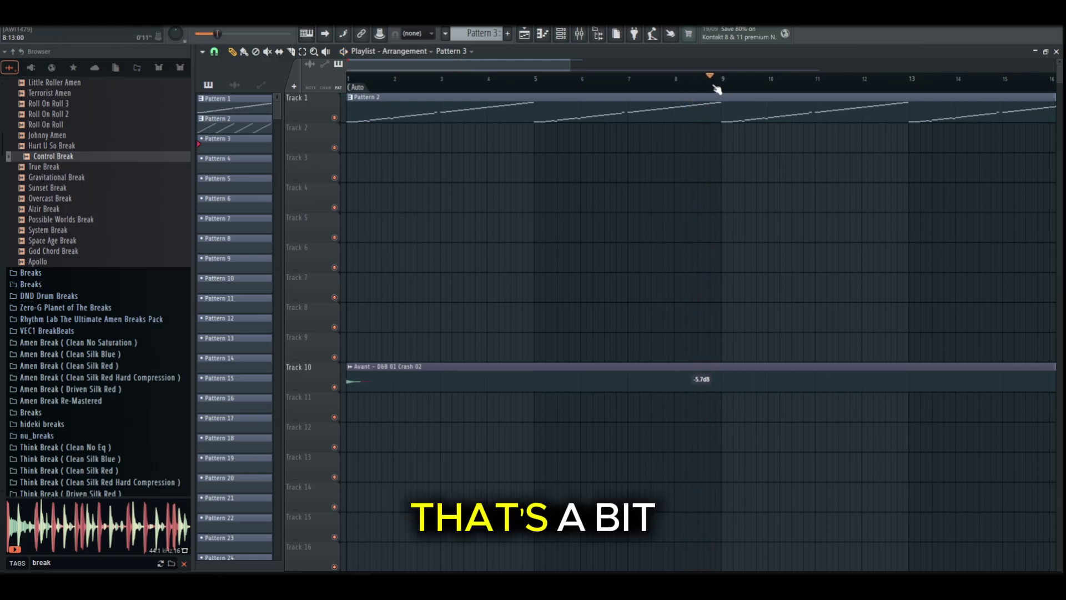
pyautogui.click(697, 78)
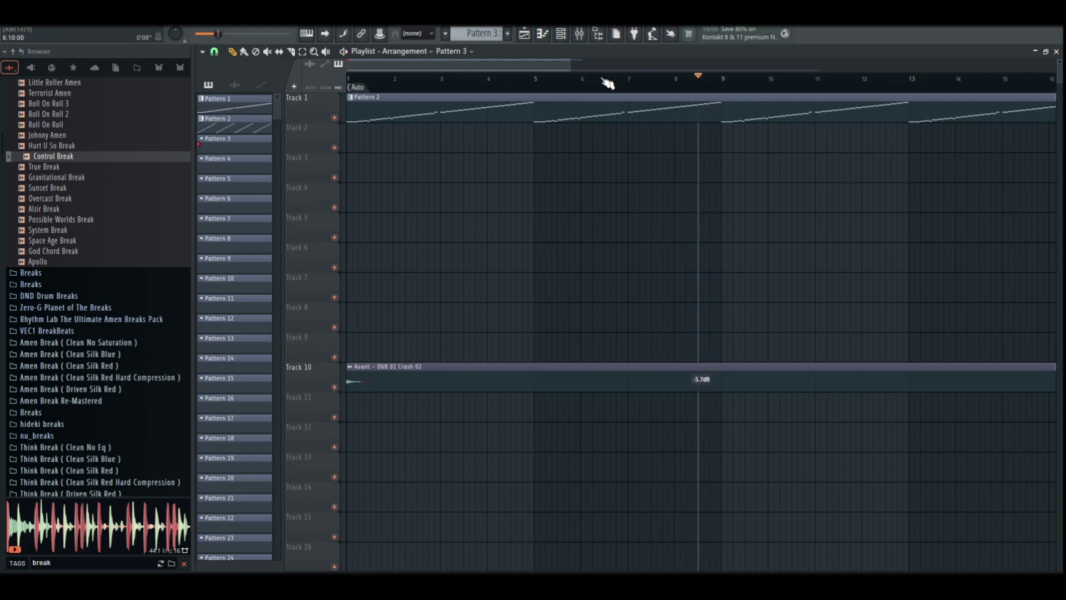
pyautogui.click(544, 78)
# Step: Slice Track 1's Pattern 2 clip midway through bar 2 and around the kick ending at 2:15:00, and delete the short kick piece
pyautogui.scroll(3, 362, 86)
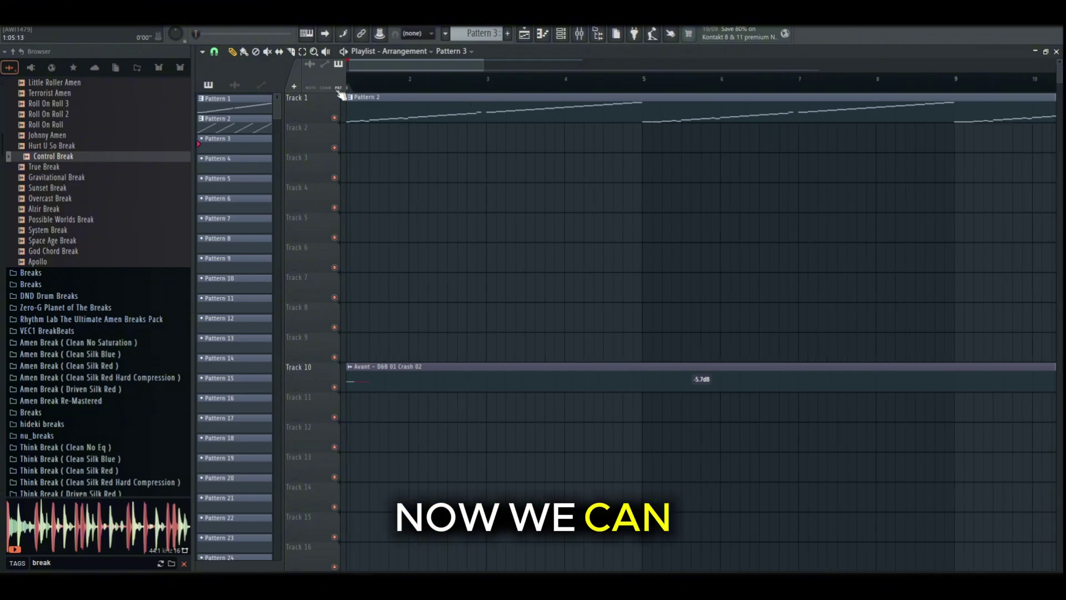
pyautogui.moveTo(1059, 63); pyautogui.dragTo(1059, 57)
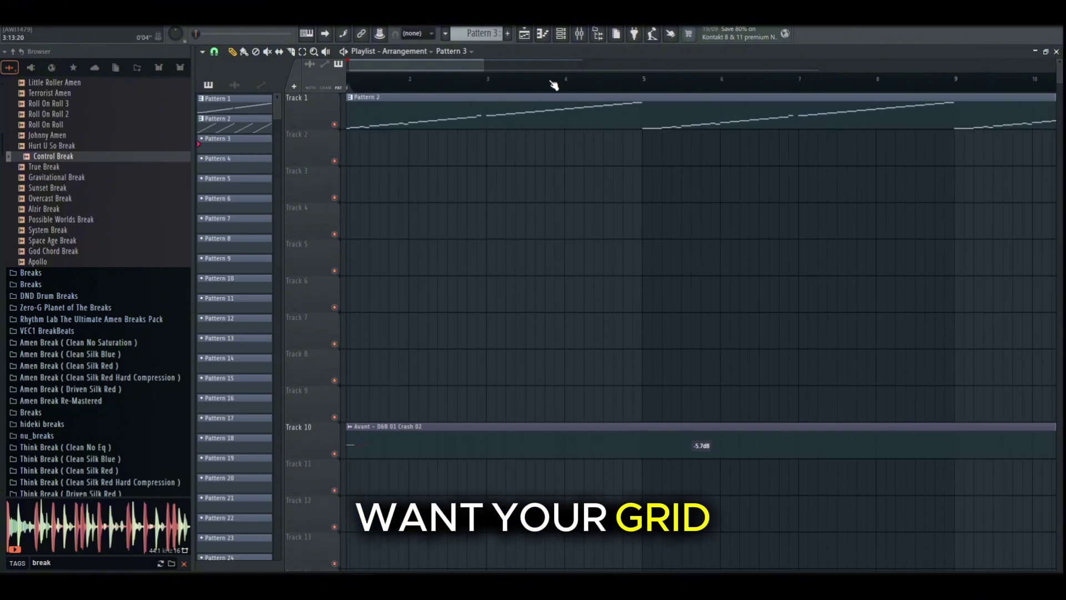
pyautogui.moveTo(471, 63)
pyautogui.mouseDown()
pyautogui.moveTo(417, 67)
pyautogui.moveTo(471, 76)
pyautogui.mouseUp()
pyautogui.scroll(3, 377, 80)
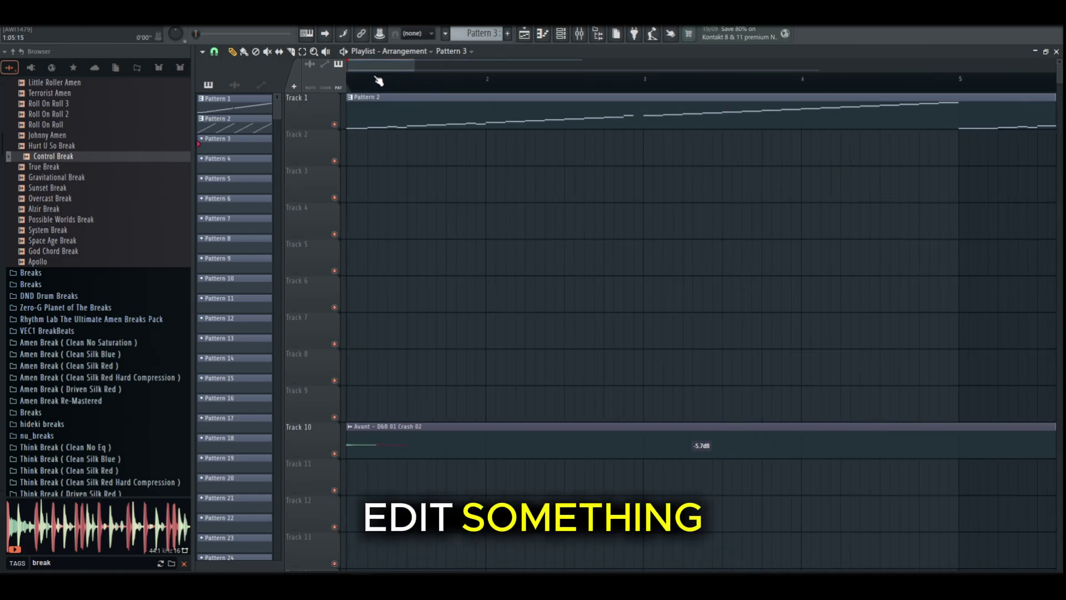
pyautogui.scroll(-1, 379, 77)
pyautogui.moveTo(393, 61); pyautogui.dragTo(238, 72)
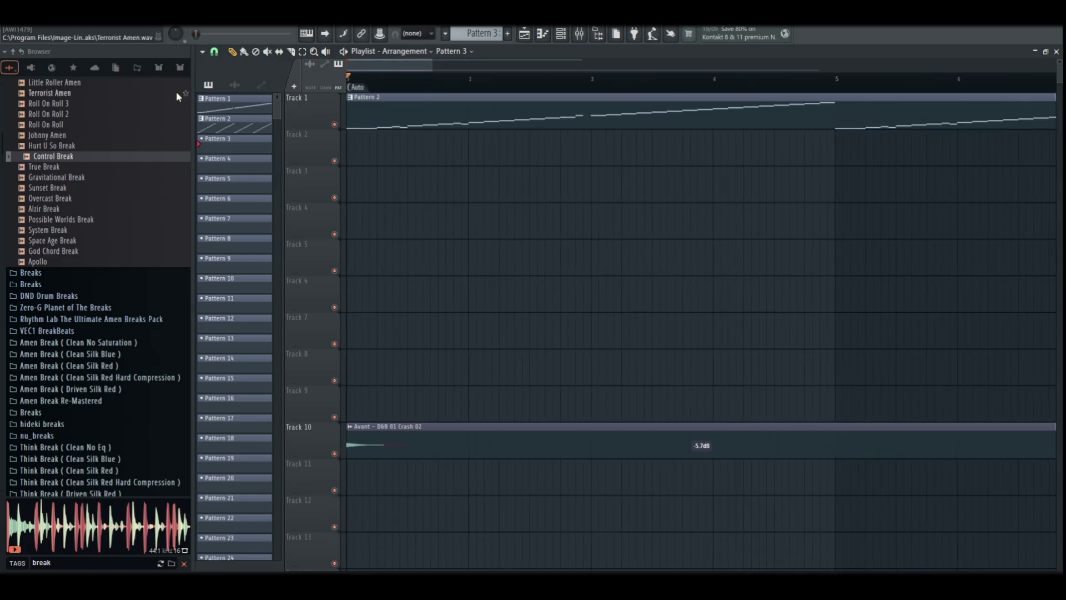
pyautogui.press('space')
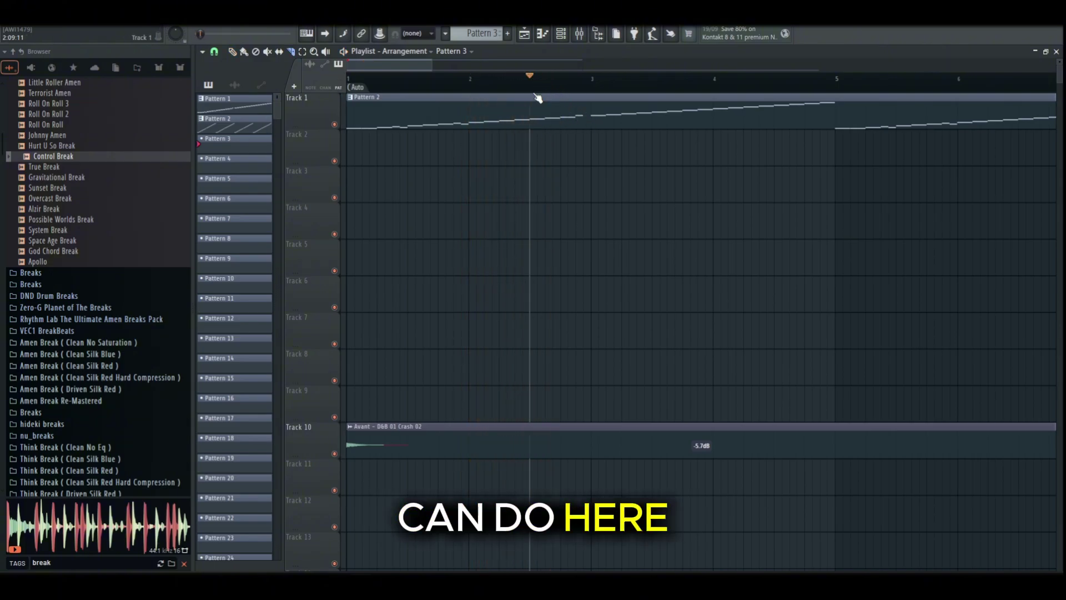
pyautogui.scroll(1, 538, 98)
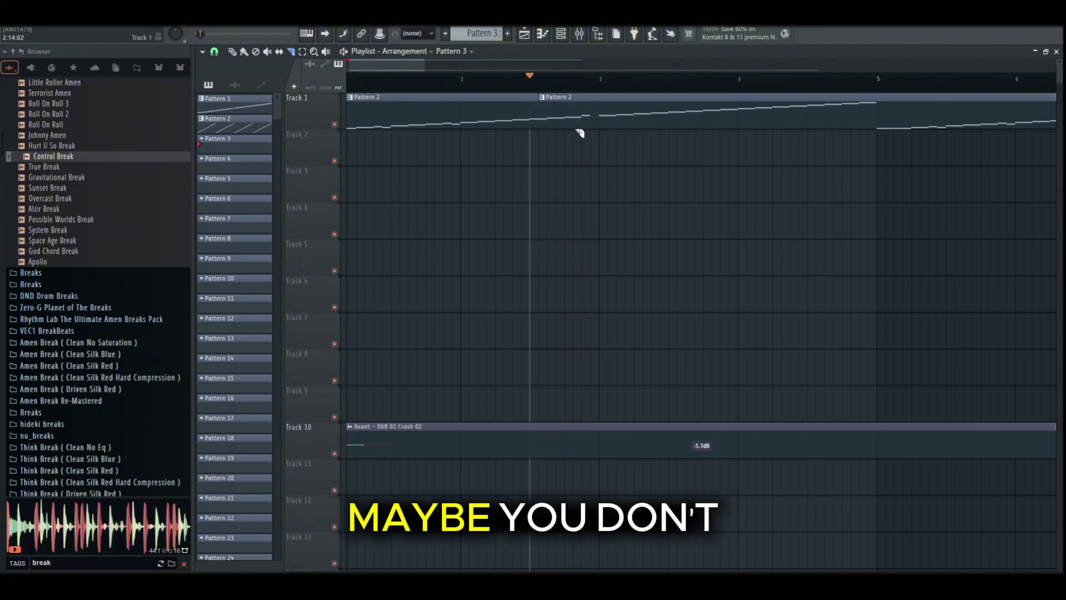
pyautogui.moveTo(578, 132); pyautogui.dragTo(588, 132)
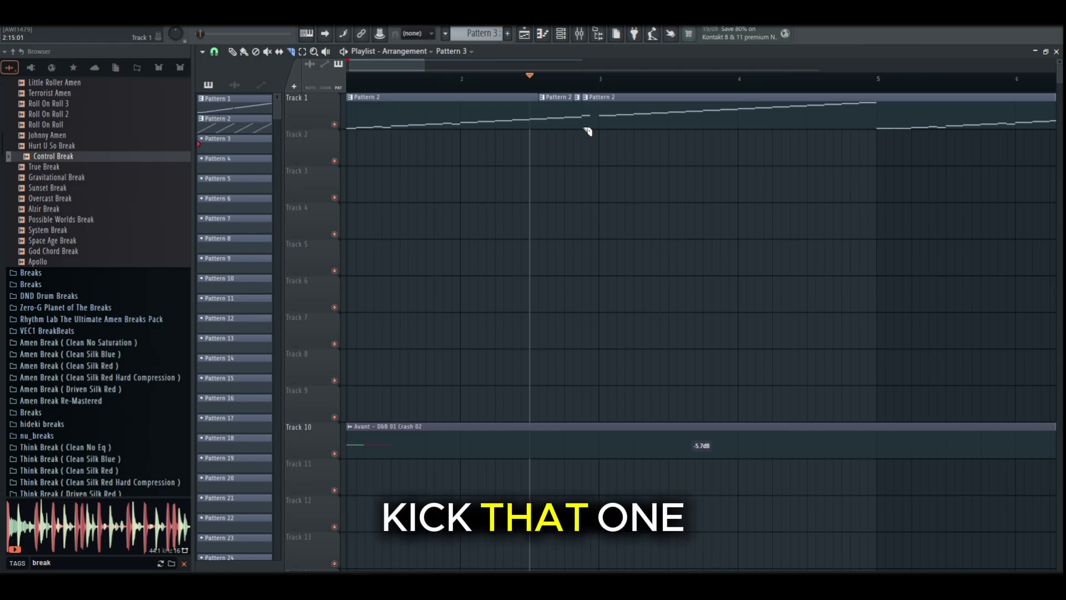
pyautogui.rightClick(579, 123)
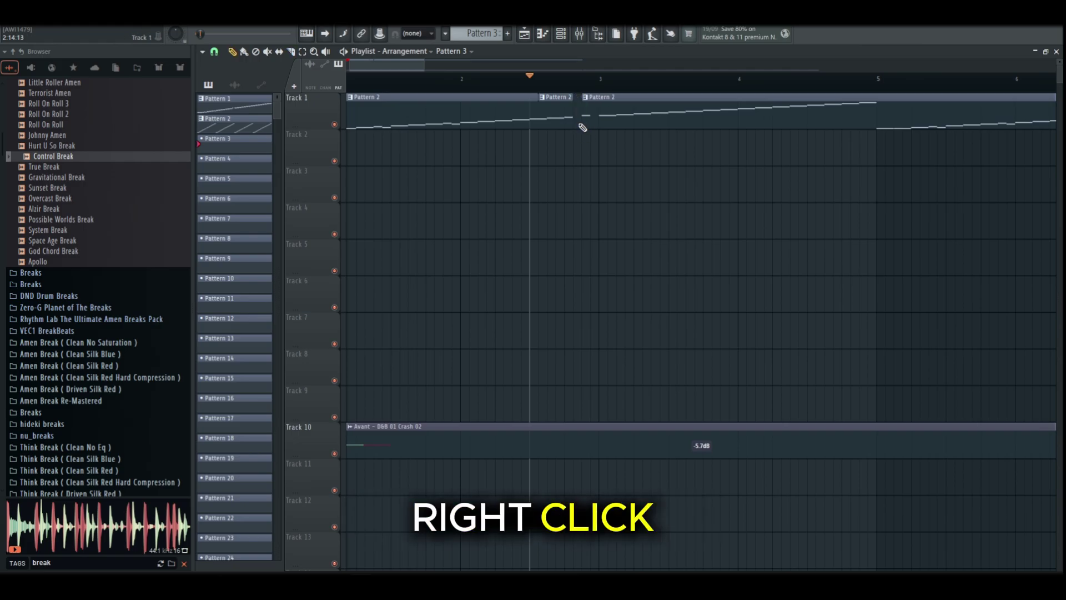
# Step: Play short stretches after the gap at the end of bar 2 and within bar 3 to check the individual hits
pyautogui.press('space')
pyautogui.press('space')
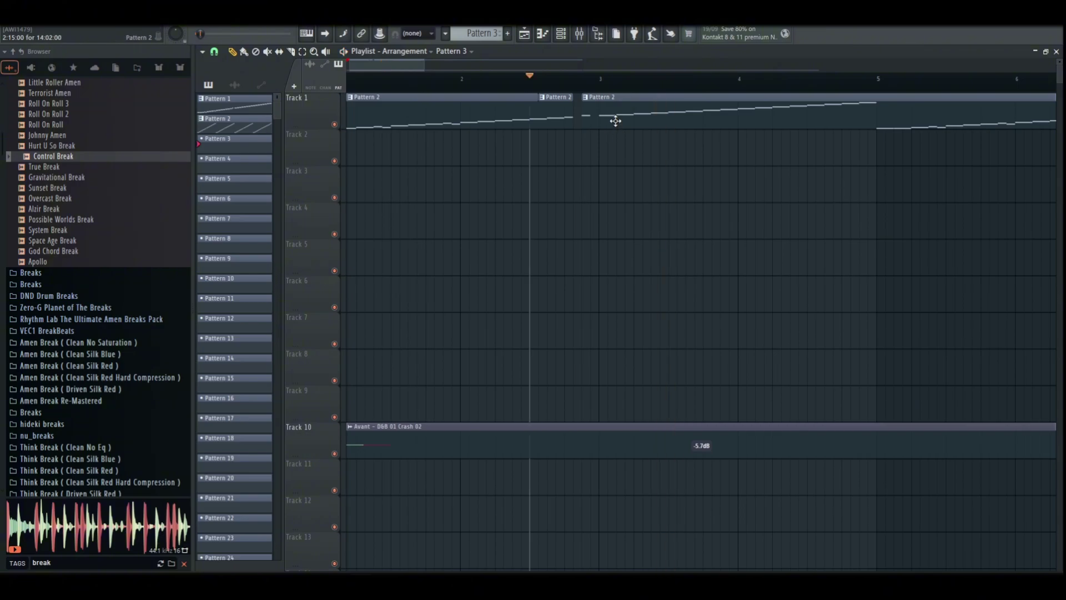
pyautogui.press('space')
pyautogui.moveTo(607, 86); pyautogui.dragTo(600, 86)
pyautogui.press('space')
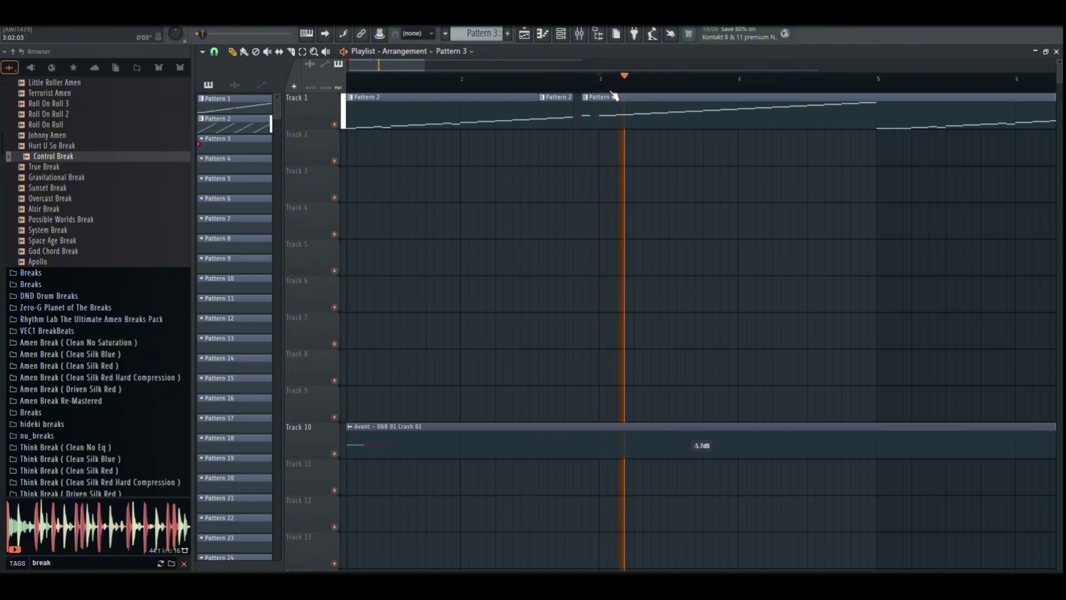
pyautogui.press('space')
pyautogui.click(641, 86)
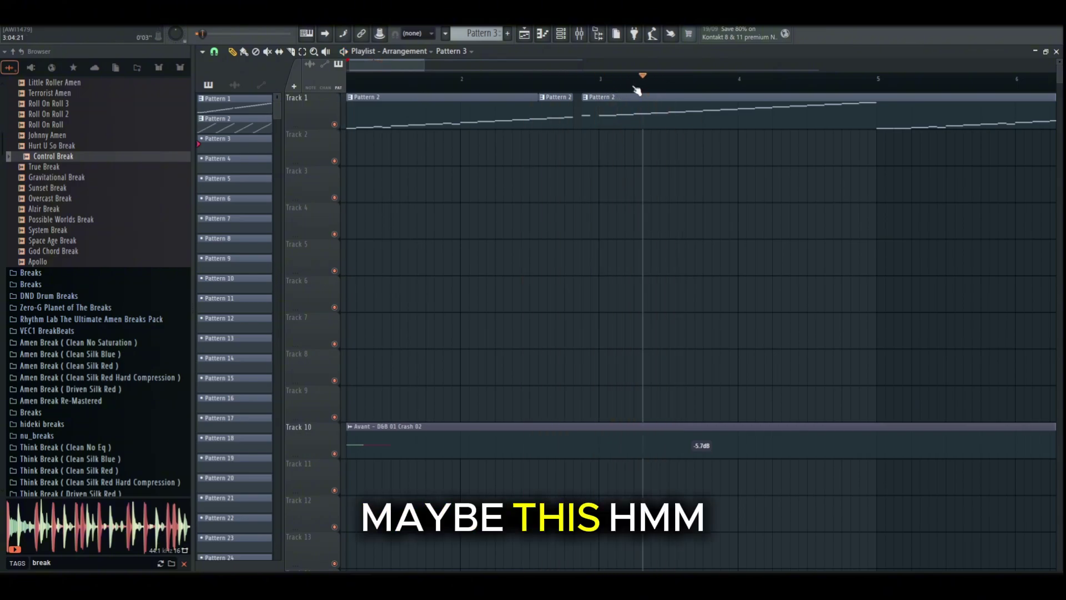
pyautogui.scroll(1, 646, 92)
pyautogui.scroll(-1, 669, 89)
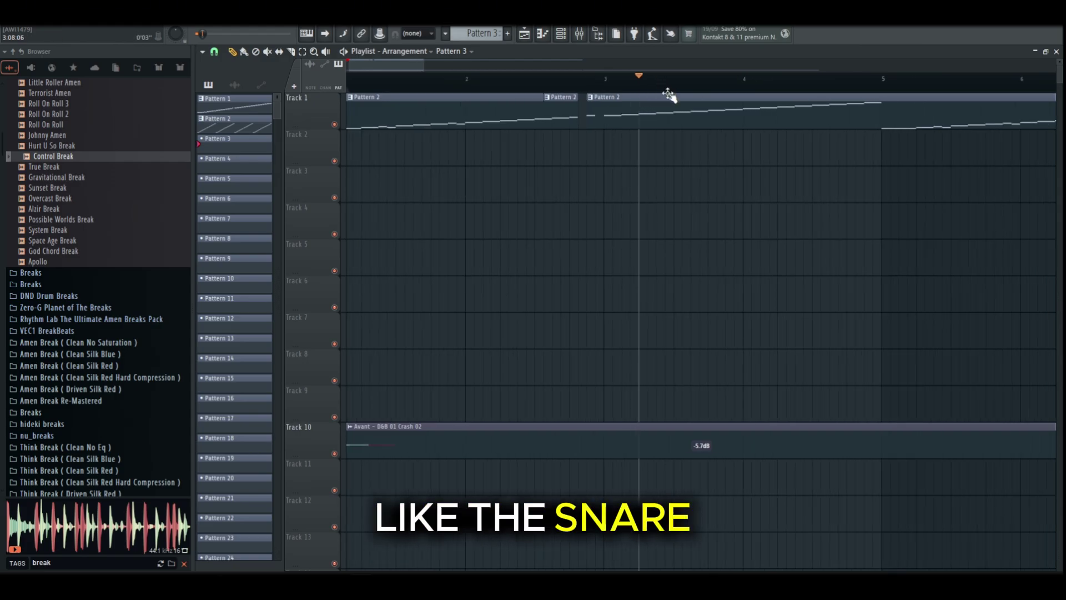
pyautogui.click(673, 89)
pyautogui.press('space')
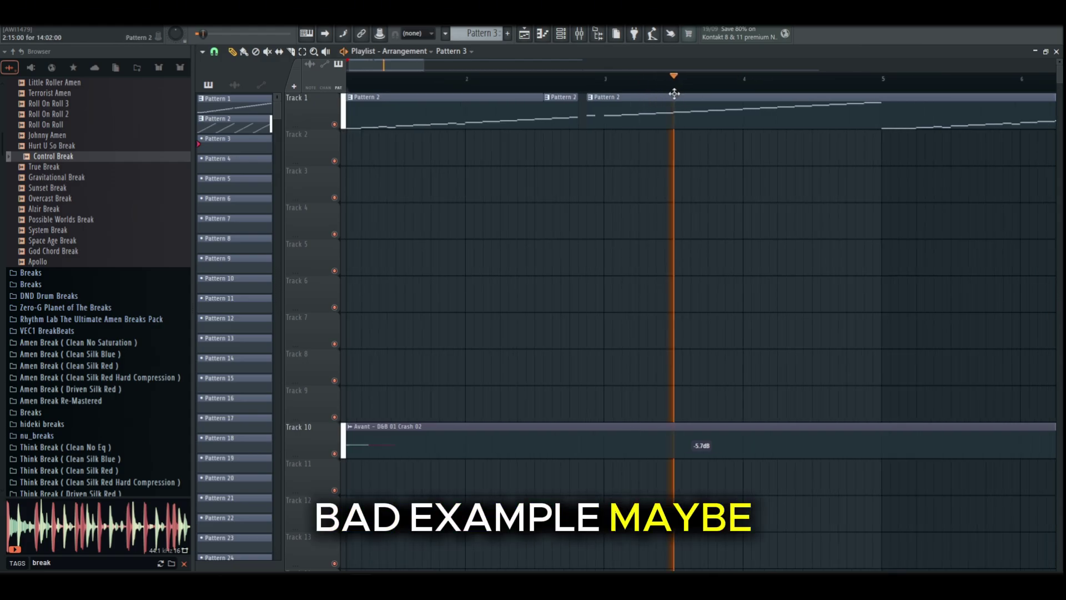
pyautogui.press('space')
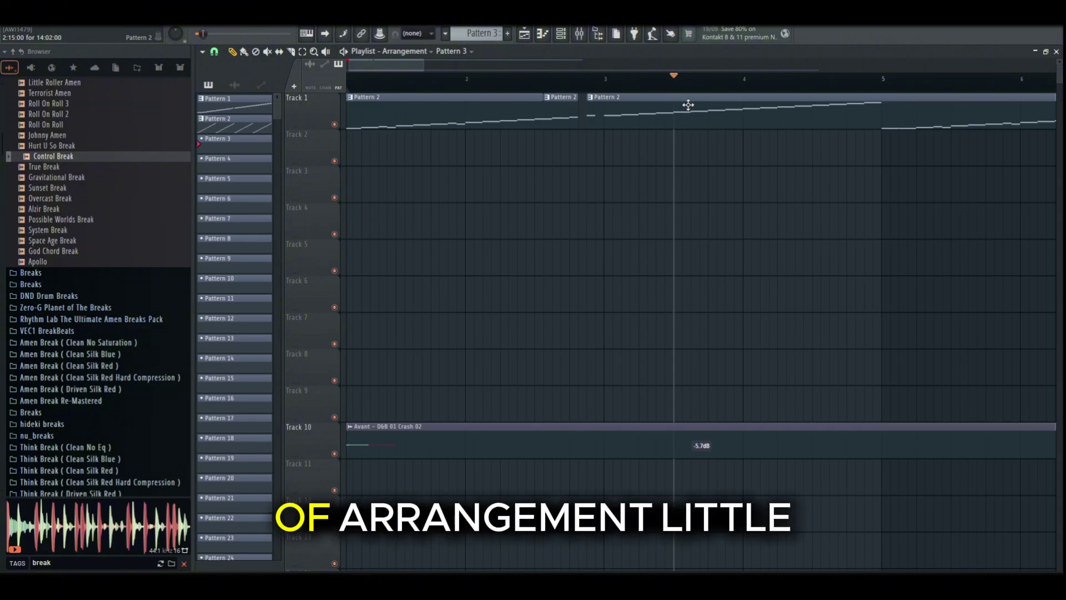
# Step: Slice Track 1's Pattern 2 clip from the middle of bar 3 into four short one-step pieces
pyautogui.scroll(2, 699, 94)
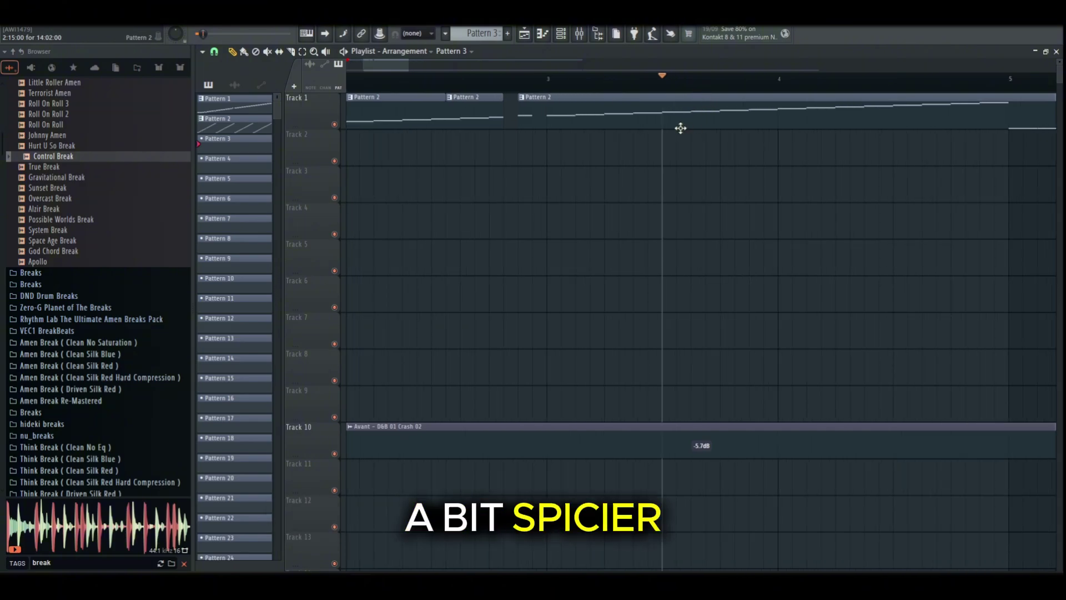
pyautogui.click(667, 125)
pyautogui.click(721, 125)
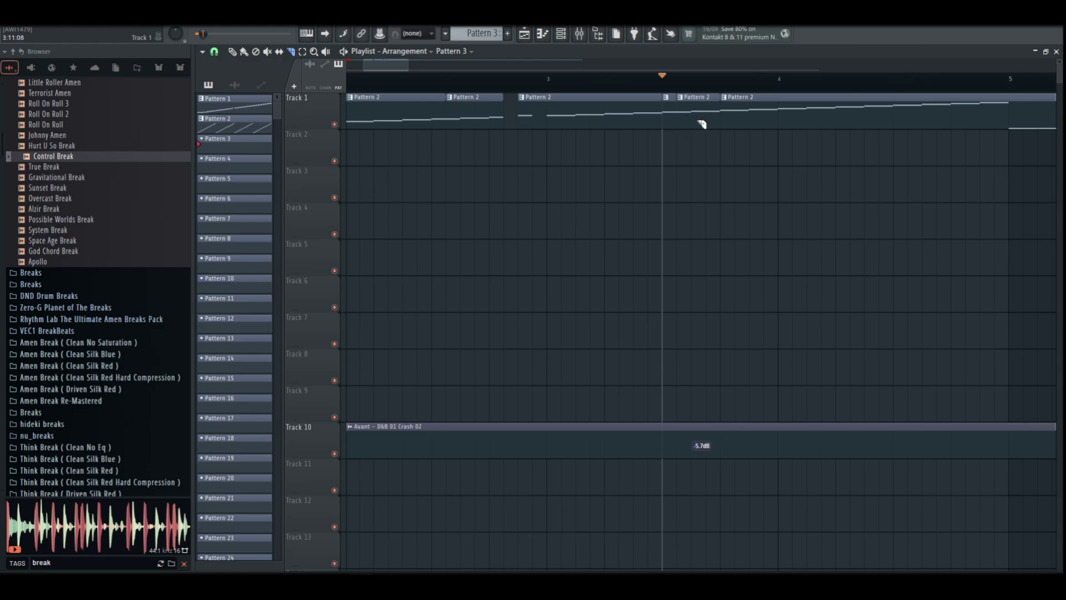
pyautogui.click(709, 122)
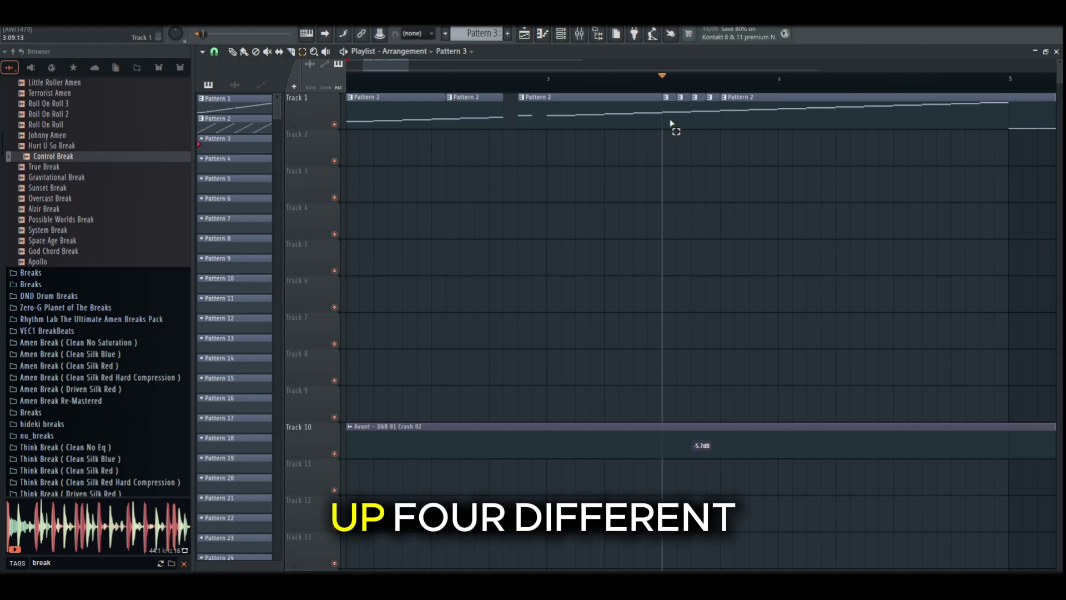
pyautogui.moveTo(671, 123); pyautogui.dragTo(702, 121)
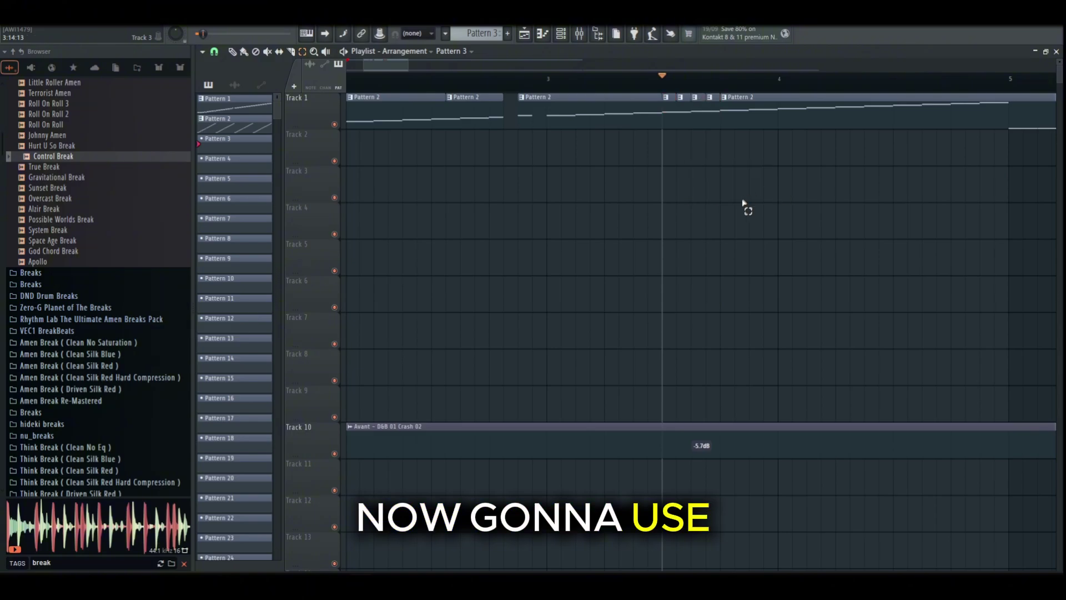
pyautogui.press('p')
pyautogui.click(681, 197)
pyautogui.rightClick(719, 196)
pyautogui.press('e')
pyautogui.moveTo(656, 157); pyautogui.dragTo(825, 163)
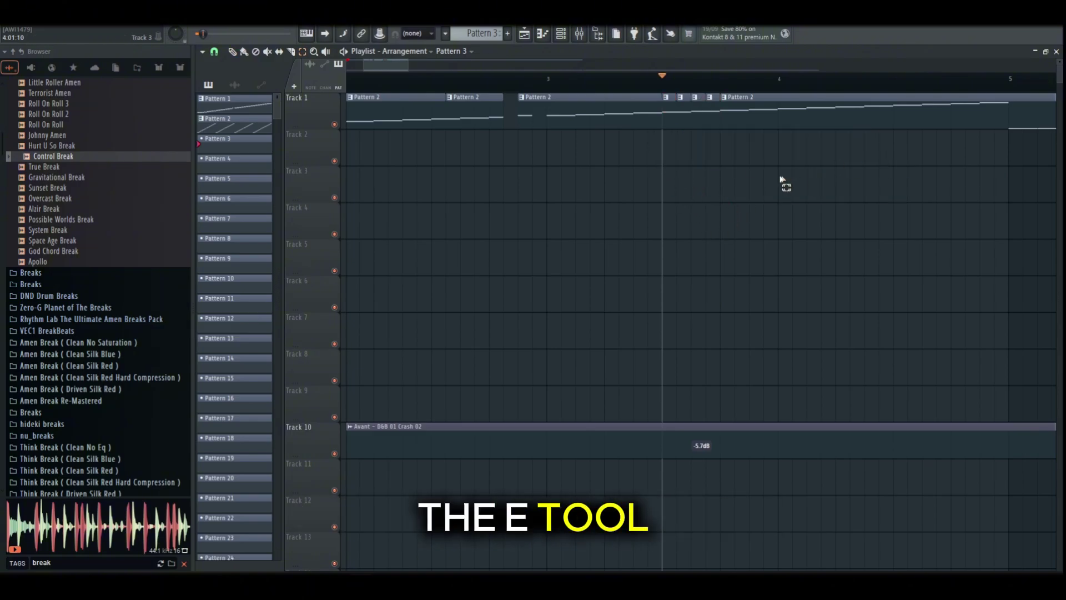
pyautogui.click(694, 189)
pyautogui.rightClick(773, 186)
# Step: Paint repeated copies of the first short Pattern 2 piece along Track 3 and remove them all
pyautogui.click(654, 144)
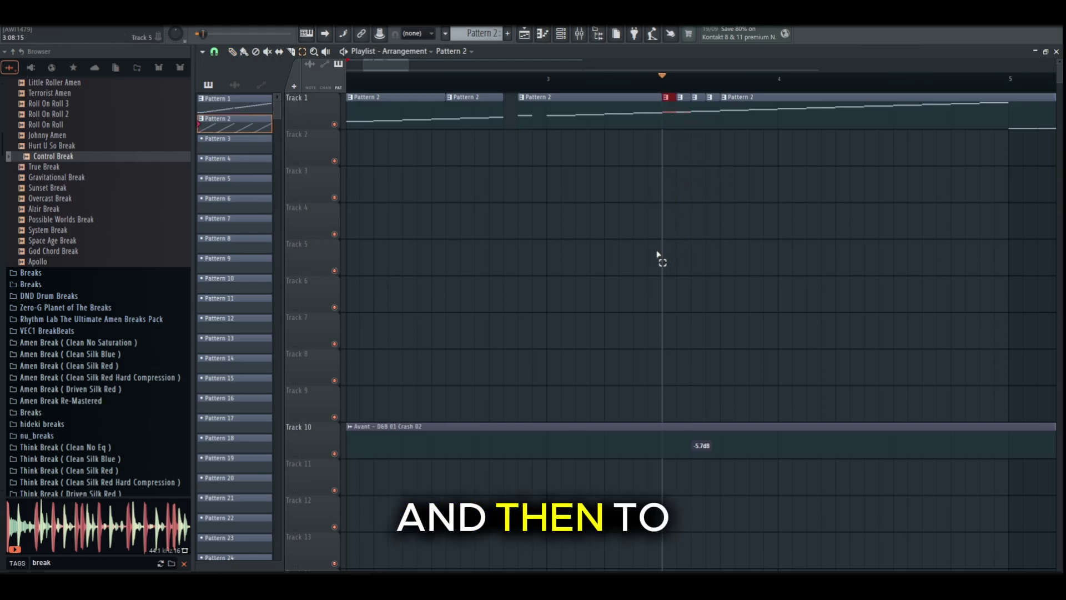
pyautogui.moveTo(794, 175); pyautogui.dragTo(851, 182)
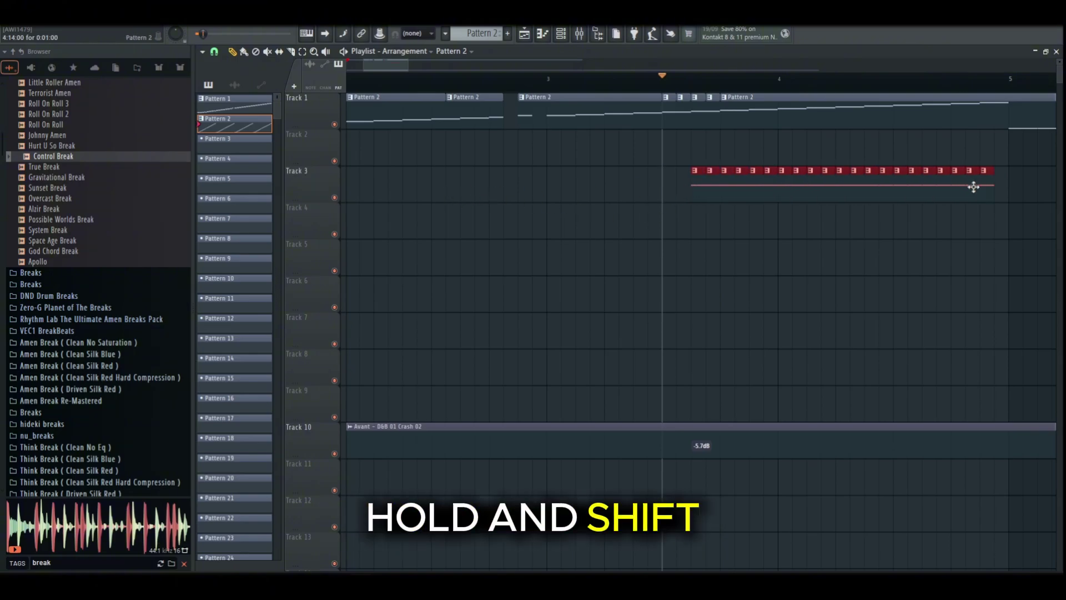
pyautogui.moveTo(973, 187); pyautogui.dragTo(836, 185)
pyautogui.rightClick(828, 180)
pyautogui.press('space')
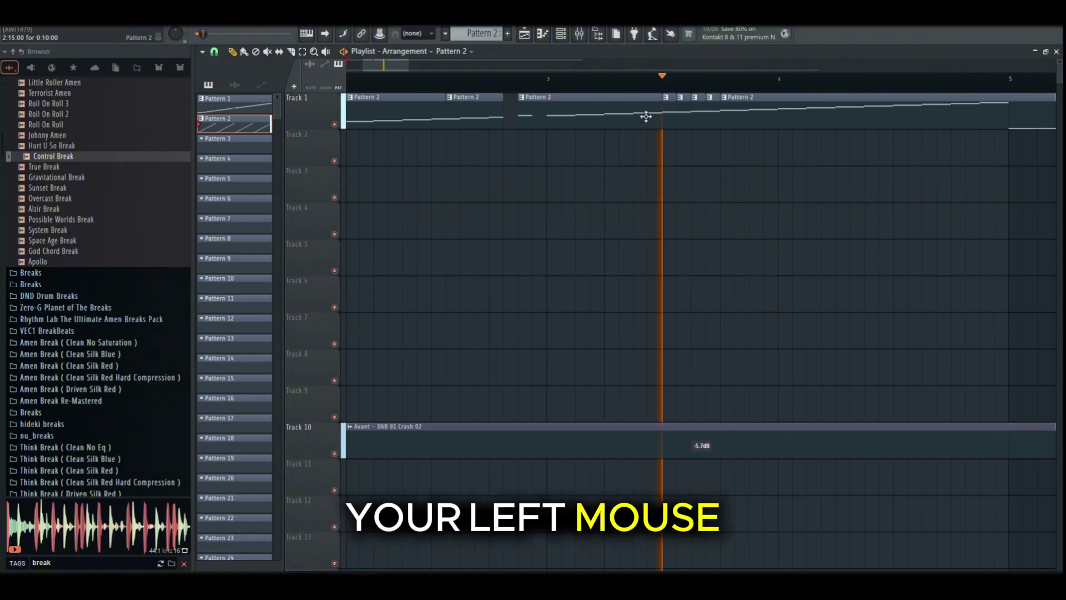
# Step: Select the four short Pattern 2 pieces in bar 3 and slip their content to a later hit of the break
pyautogui.moveTo(666, 92); pyautogui.dragTo(717, 121)
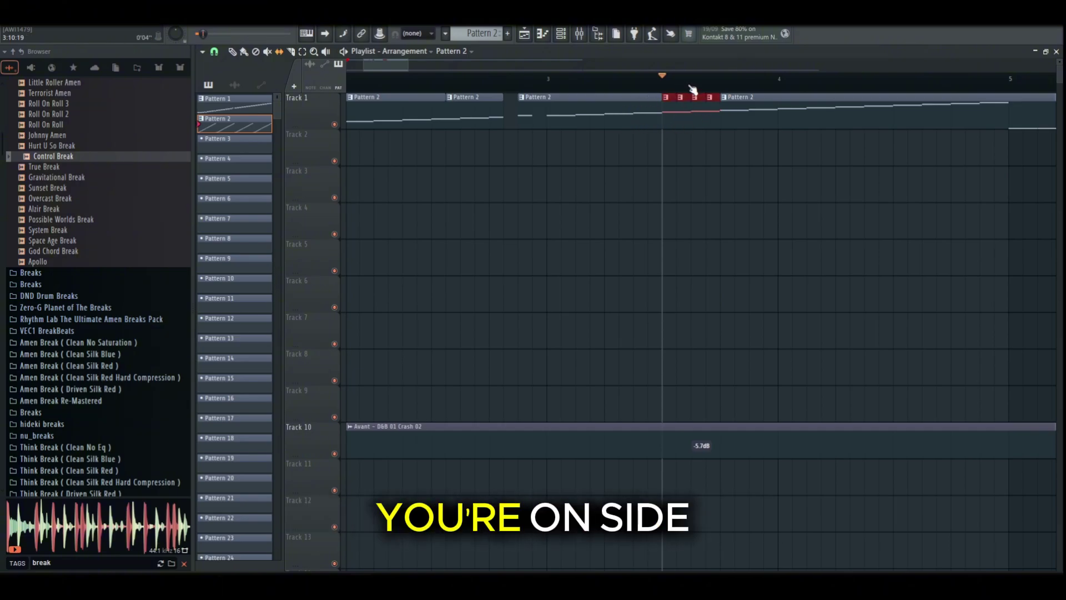
pyautogui.scroll(3, 693, 90)
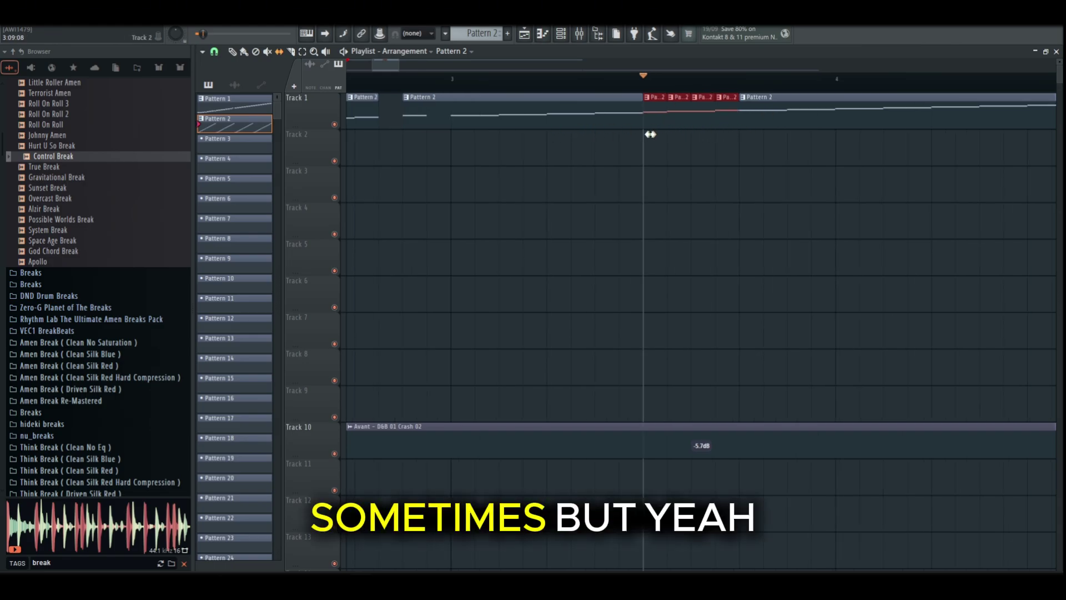
pyautogui.press('space')
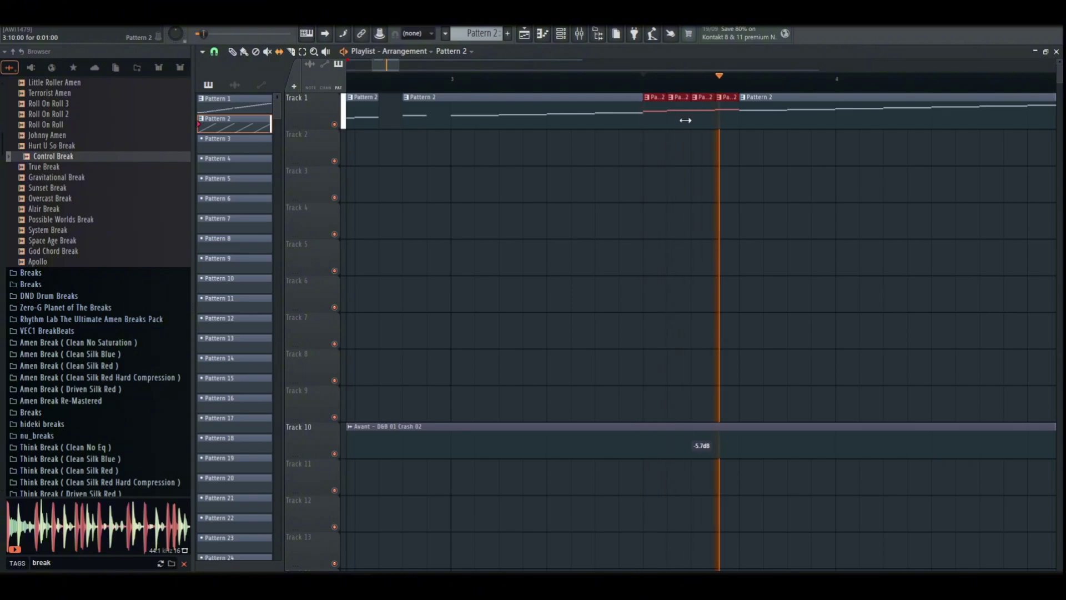
pyautogui.press('space')
pyautogui.moveTo(681, 122); pyautogui.dragTo(634, 128)
pyautogui.press('space')
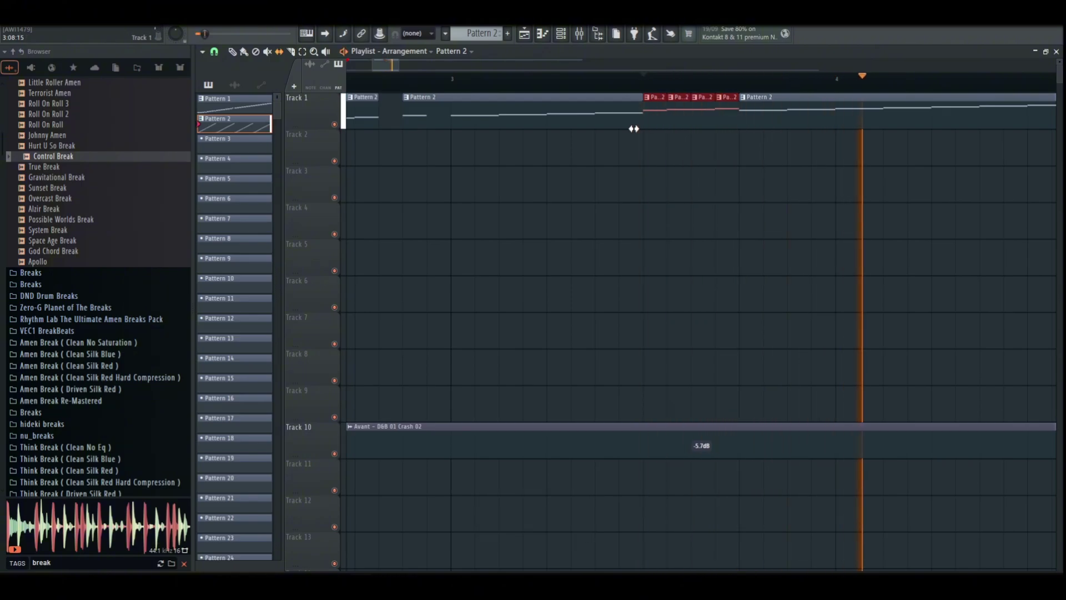
# Step: Play short stretches from the middle of bar 3 to check the hits in the four slipped pieces
pyautogui.press('space')
pyautogui.press('space')
pyautogui.press('space')
pyautogui.press('space')
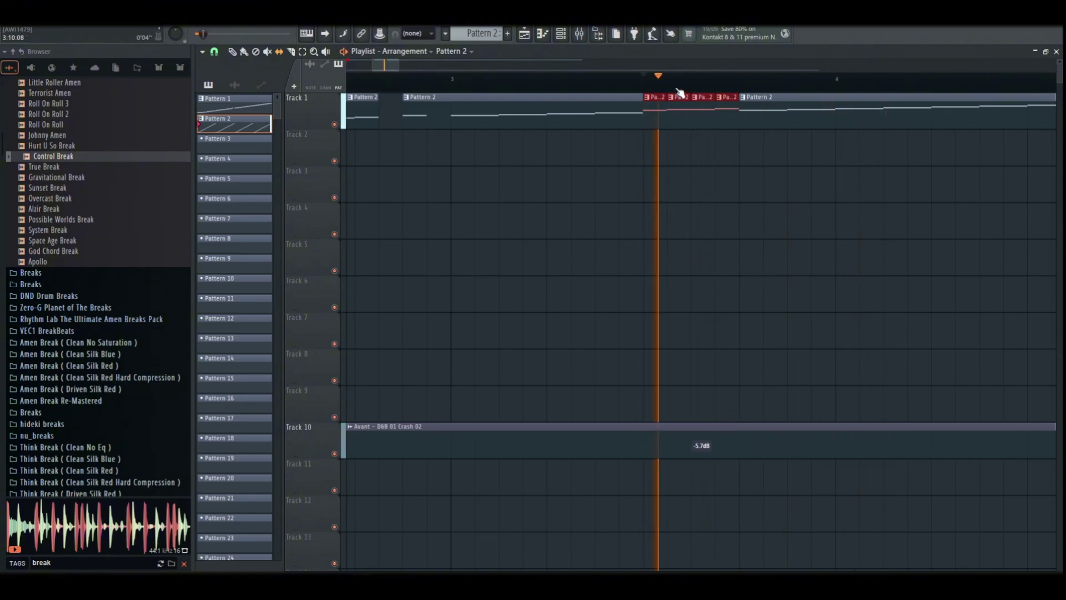
pyautogui.press('space')
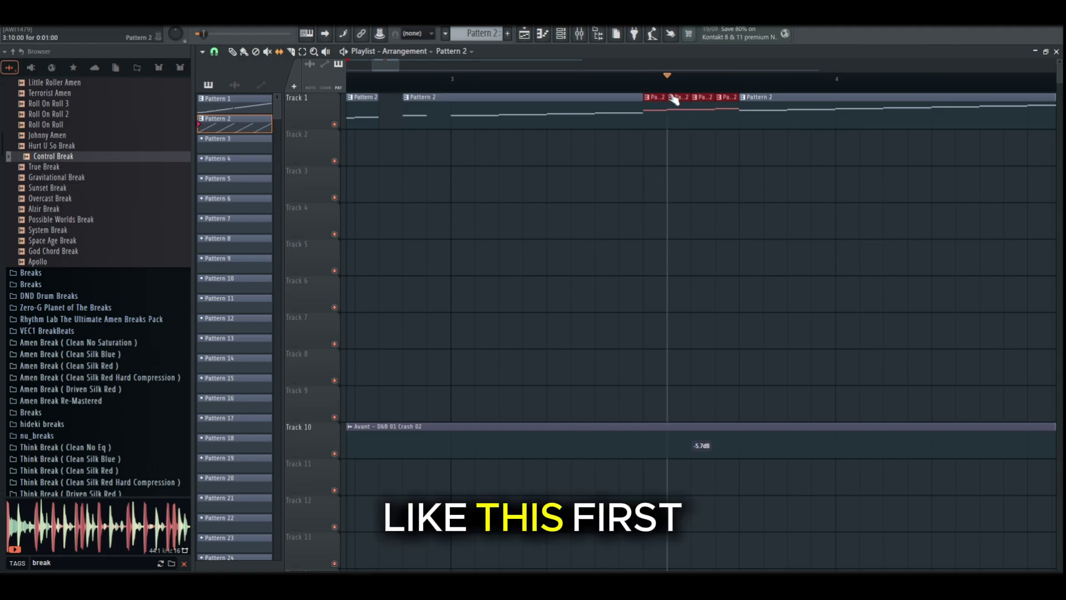
pyautogui.click(752, 214)
pyautogui.hotkey('ctrl', 'z')
pyautogui.press('space')
pyautogui.press('space')
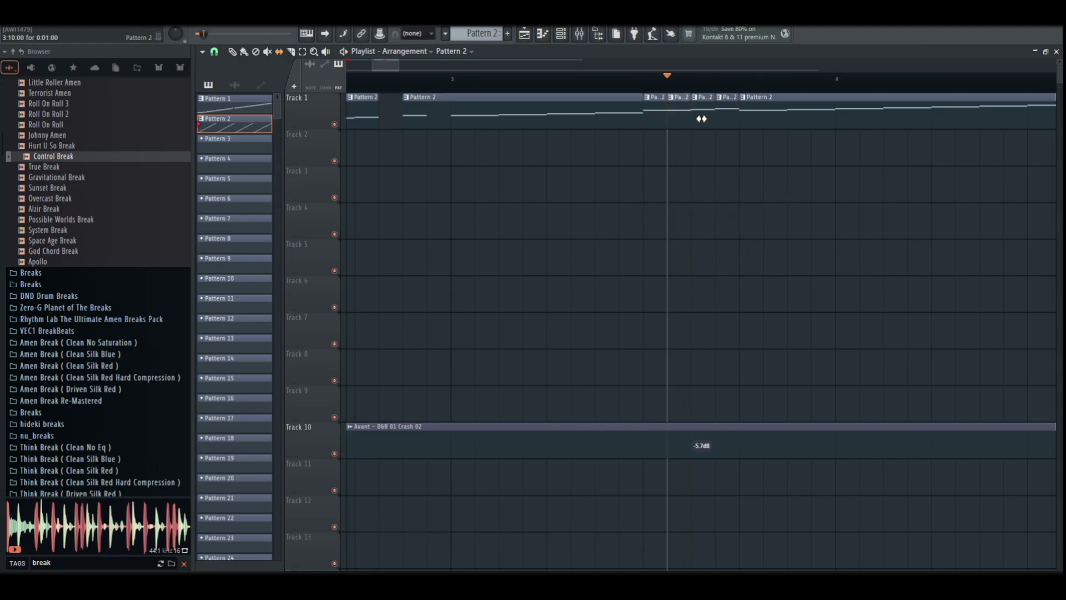
pyautogui.press('space')
pyautogui.press('space')
pyautogui.press('space')
pyautogui.press('space')
pyautogui.press('space')
pyautogui.press('space')
pyautogui.press('space')
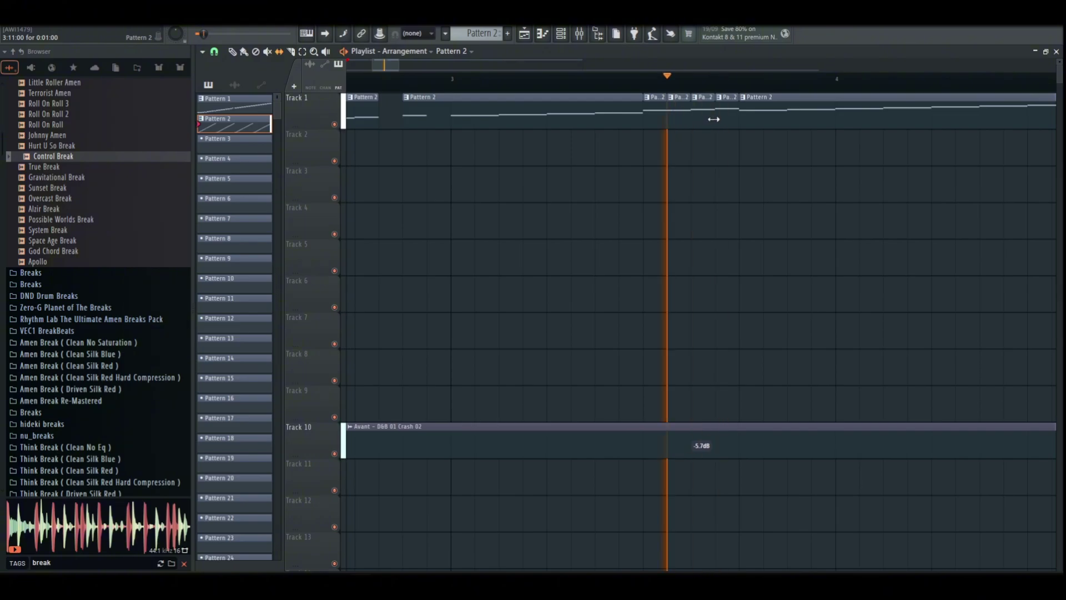
# Step: Select the last two short pieces and play back from the gap at the end of bar 2 into bar 3
pyautogui.moveTo(698, 96); pyautogui.dragTo(730, 129)
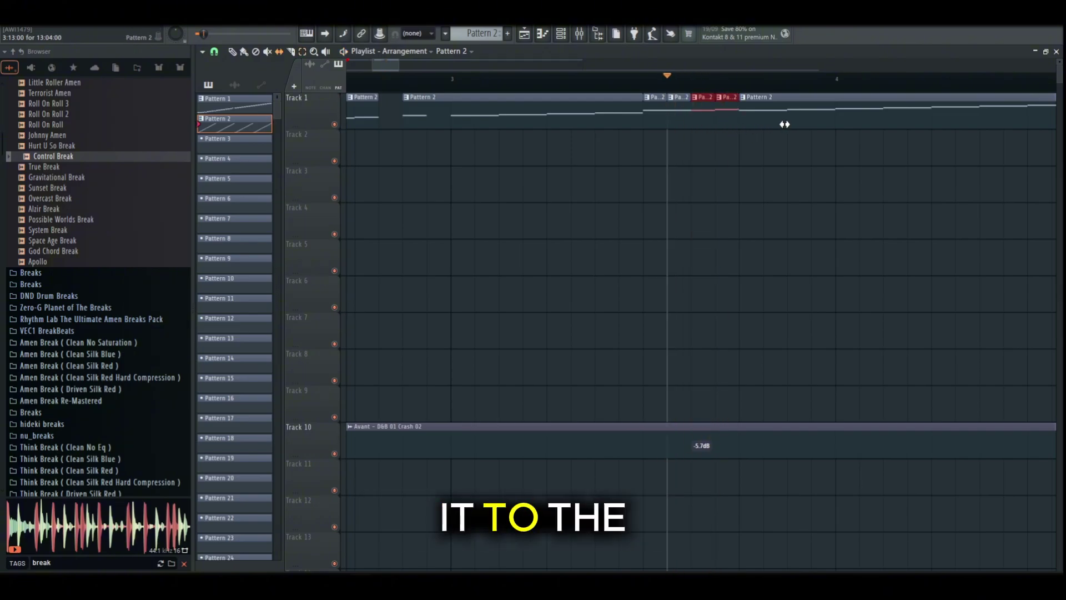
pyautogui.press('space')
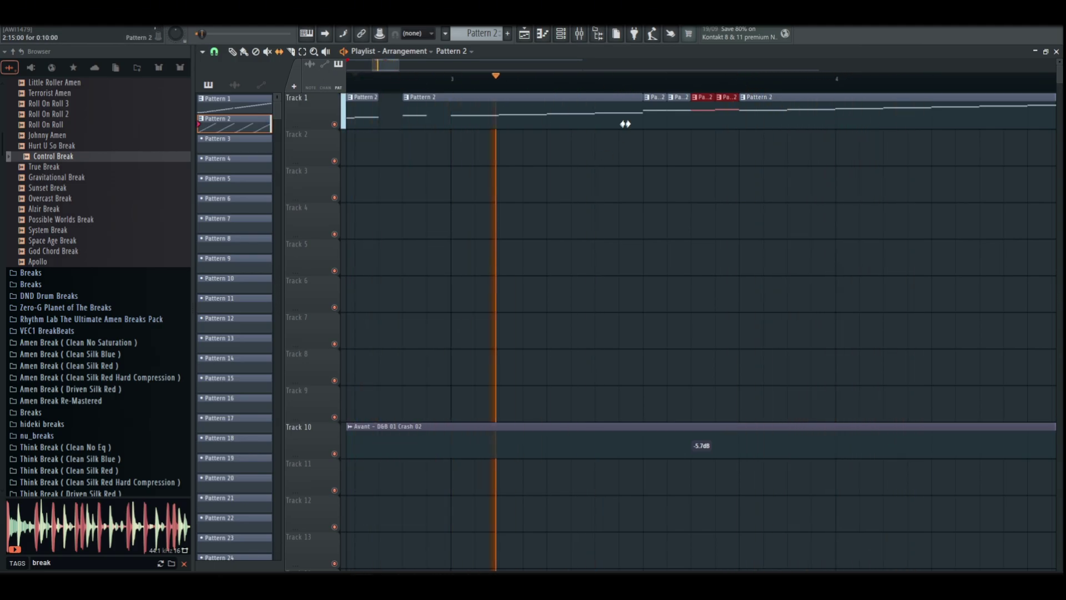
pyautogui.scroll(1, 776, 89)
pyautogui.scroll(-2, 727, 106)
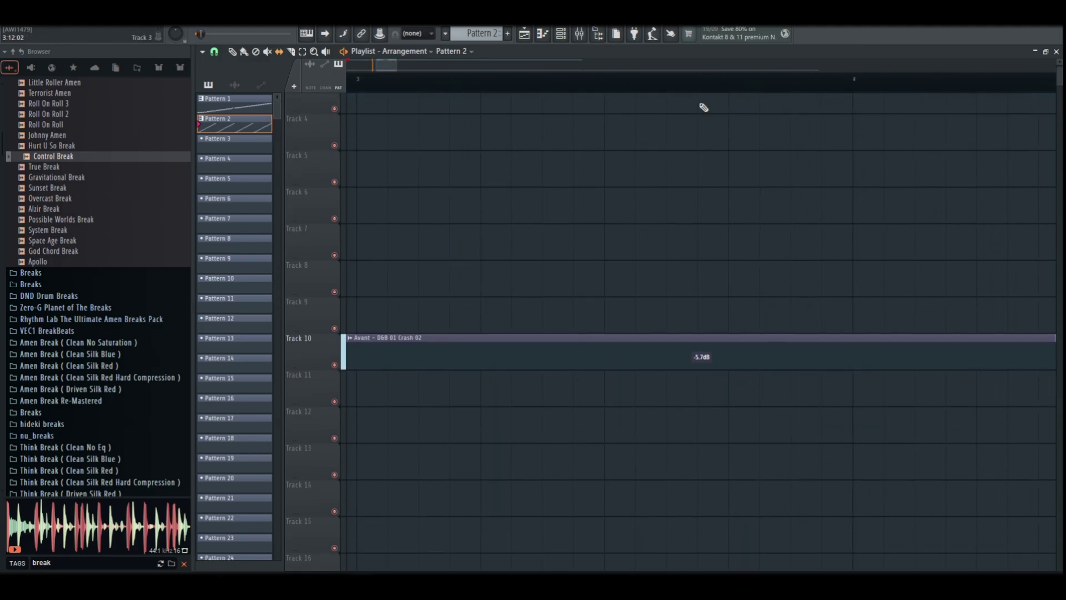
pyautogui.scroll(2, 697, 122)
pyautogui.press('space')
# Step: Merge the first two short pieces in bar 3, and cut out the second and fourth one-step hits to leave gaps
pyautogui.keyDown('ctrl'); pyautogui.click(706, 199); pyautogui.keyUp('ctrl')
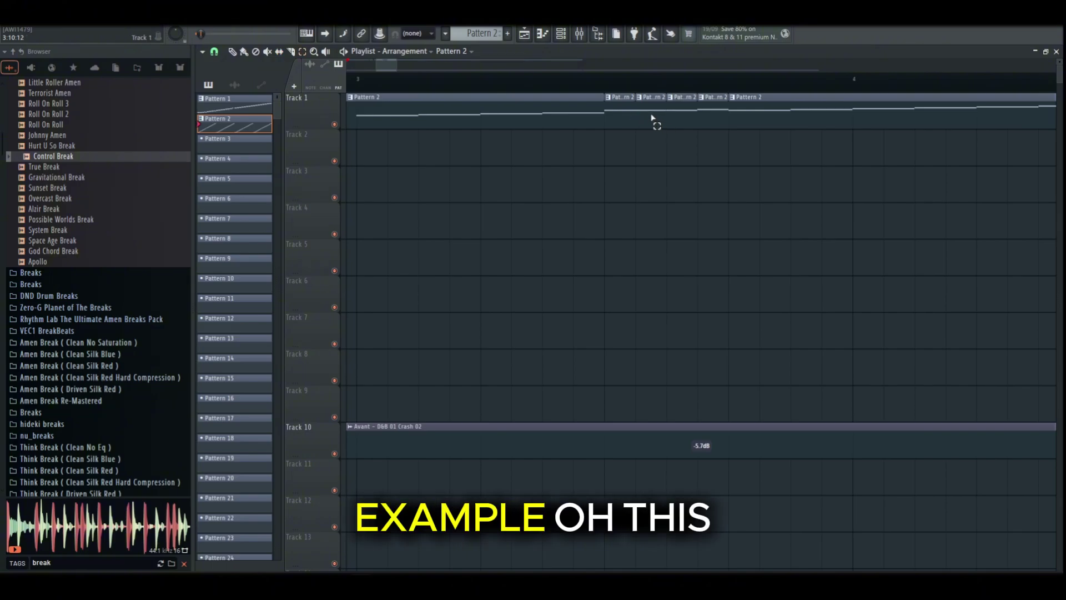
pyautogui.hotkey('ctrl', 'g')
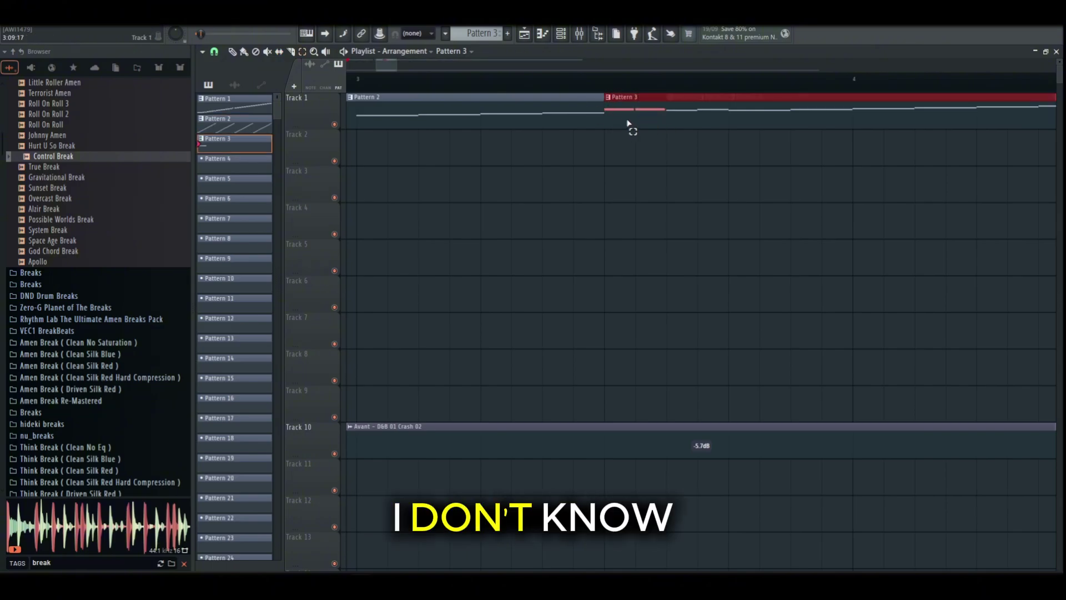
pyautogui.press('c')
pyautogui.rightClick(669, 119)
pyautogui.press('p')
pyautogui.rightClick(713, 110)
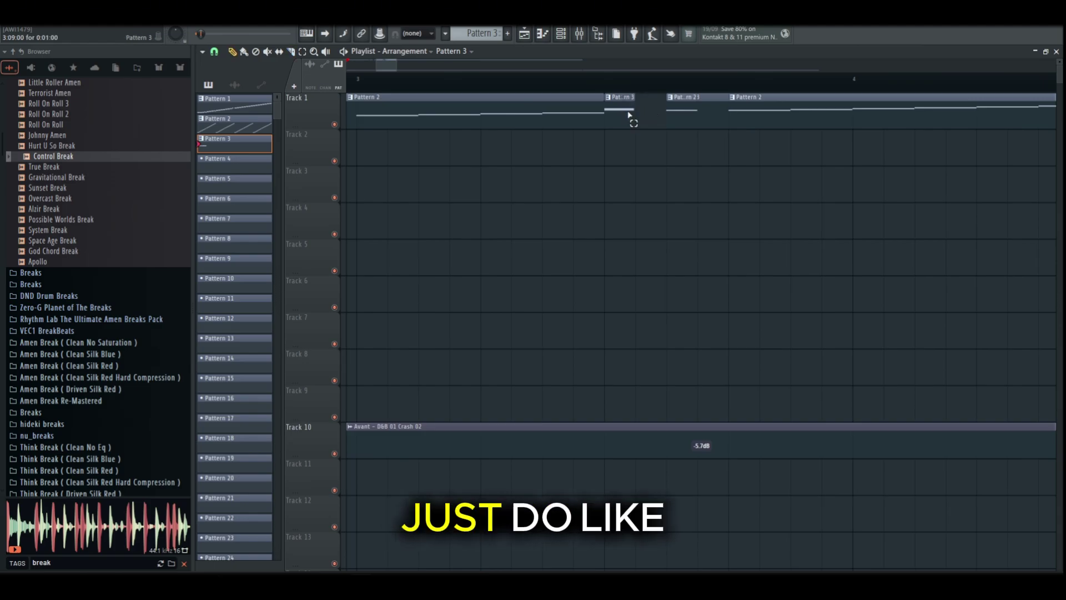
# Step: Merge the short Pattern 3 piece with the clip before it and cut off the excess from the middle of bar 3
pyautogui.moveTo(630, 115); pyautogui.dragTo(607, 114)
pyautogui.hotkey('ctrl', 'g')
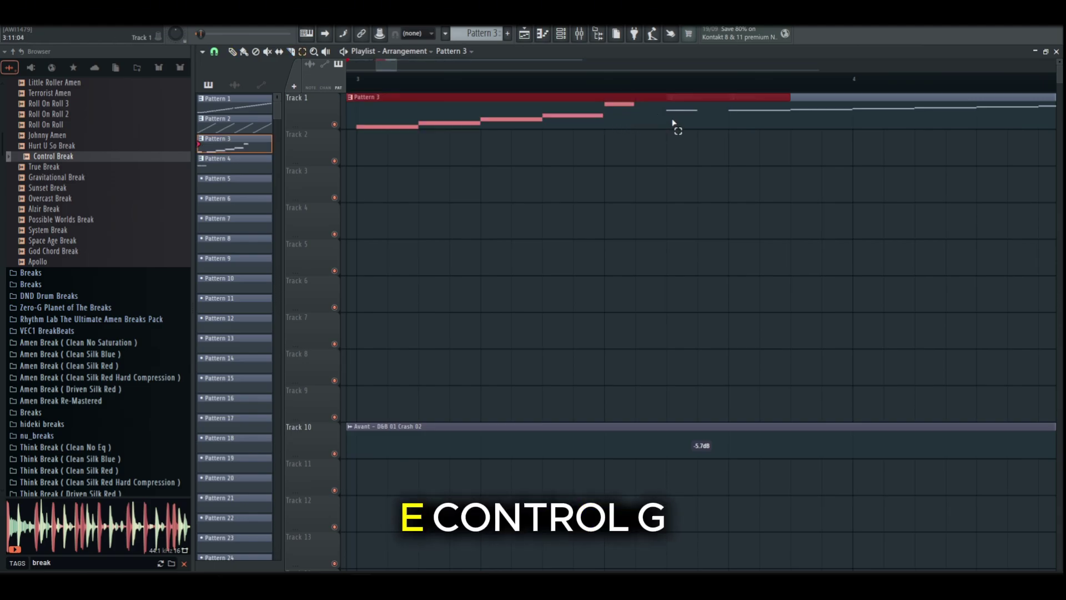
pyautogui.click(606, 111)
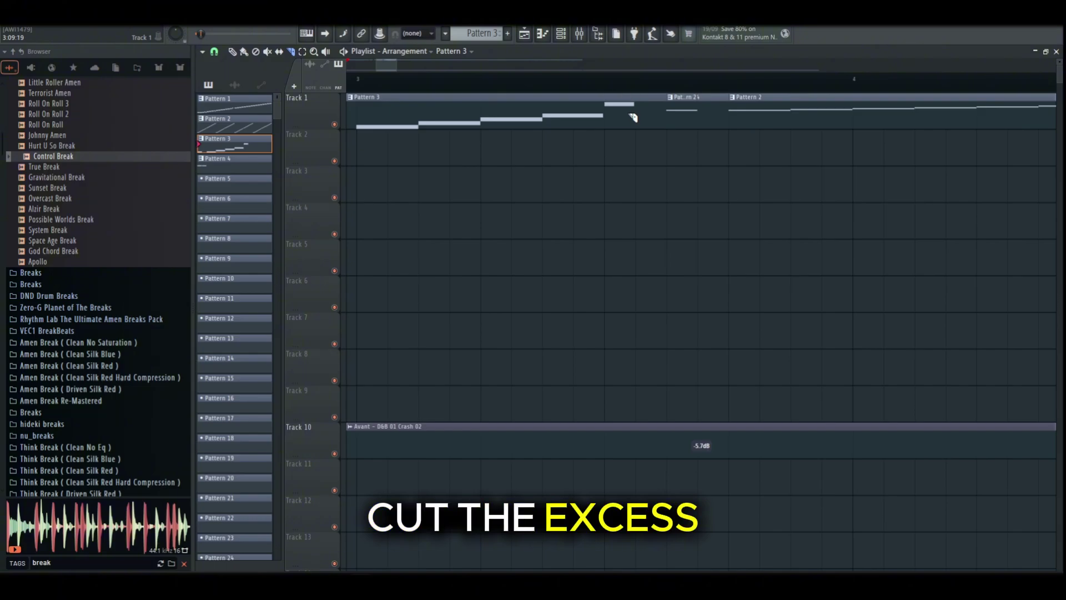
pyautogui.moveTo(599, 202); pyautogui.dragTo(609, 93)
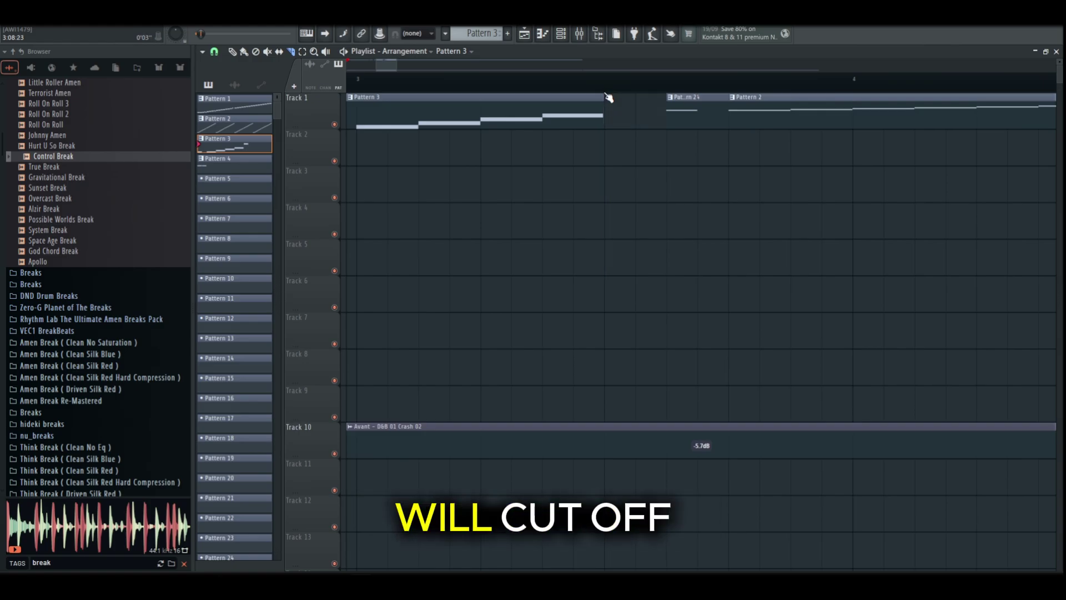
# Step: Move the long Pattern 2 clip that follows bar 3 from Track 1 down to Track 4
pyautogui.scroll(-3, 609, 97)
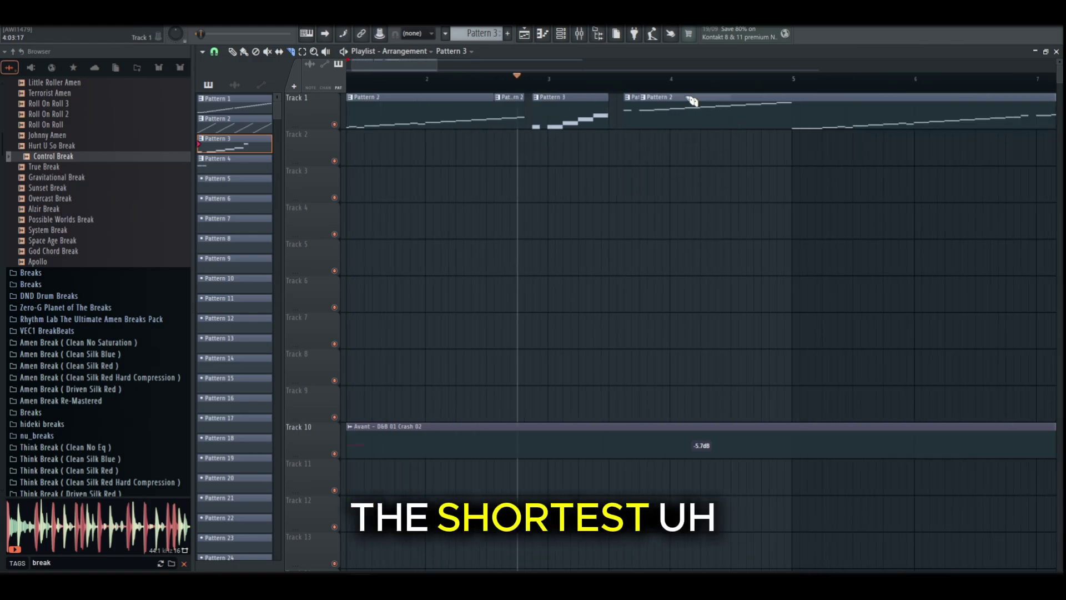
pyautogui.scroll(-3, 615, 187)
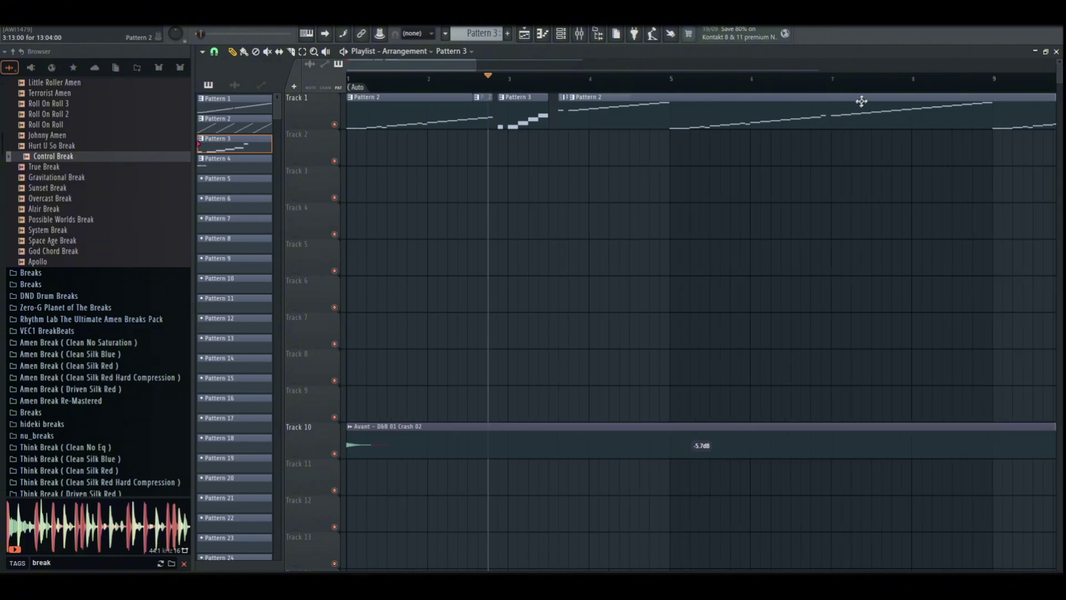
pyautogui.moveTo(861, 100); pyautogui.dragTo(675, 218)
pyautogui.scroll(-4, 764, 88)
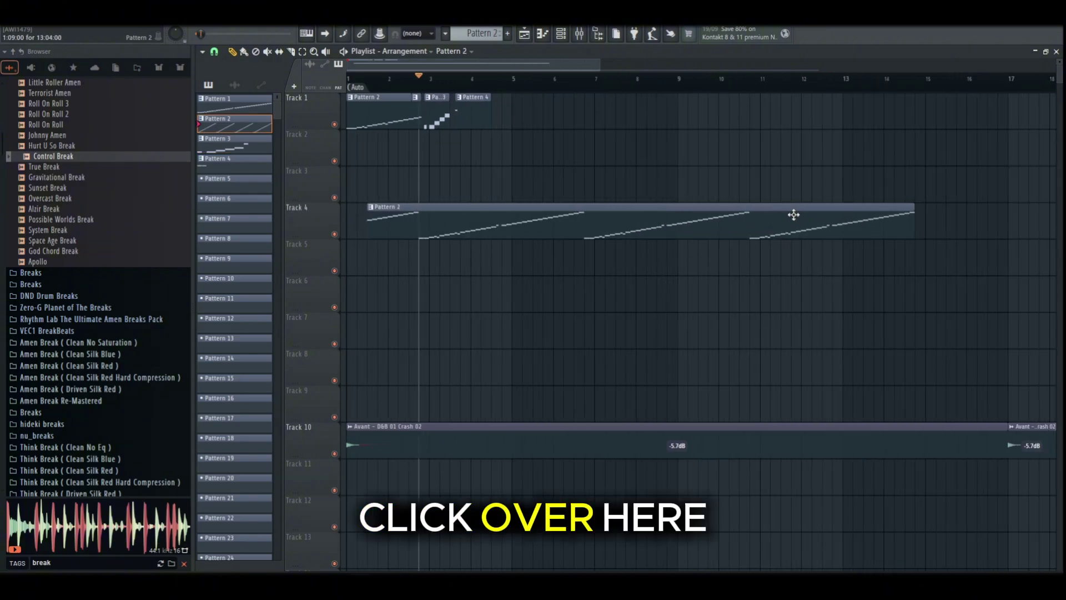
# Step: Slice off both ends of the Track 4 Pattern 2 clip, leaving it from within bar 3 to just before bar 13
pyautogui.moveTo(806, 140); pyautogui.dragTo(802, 236)
pyautogui.moveTo(925, 302); pyautogui.dragTo(789, 310)
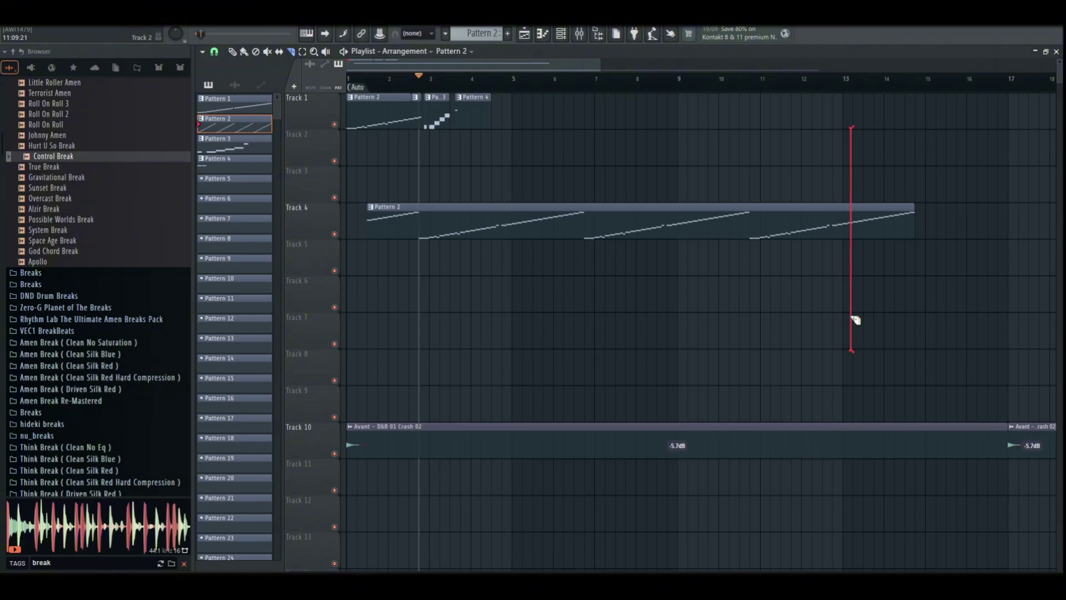
pyautogui.moveTo(855, 319); pyautogui.dragTo(843, 313)
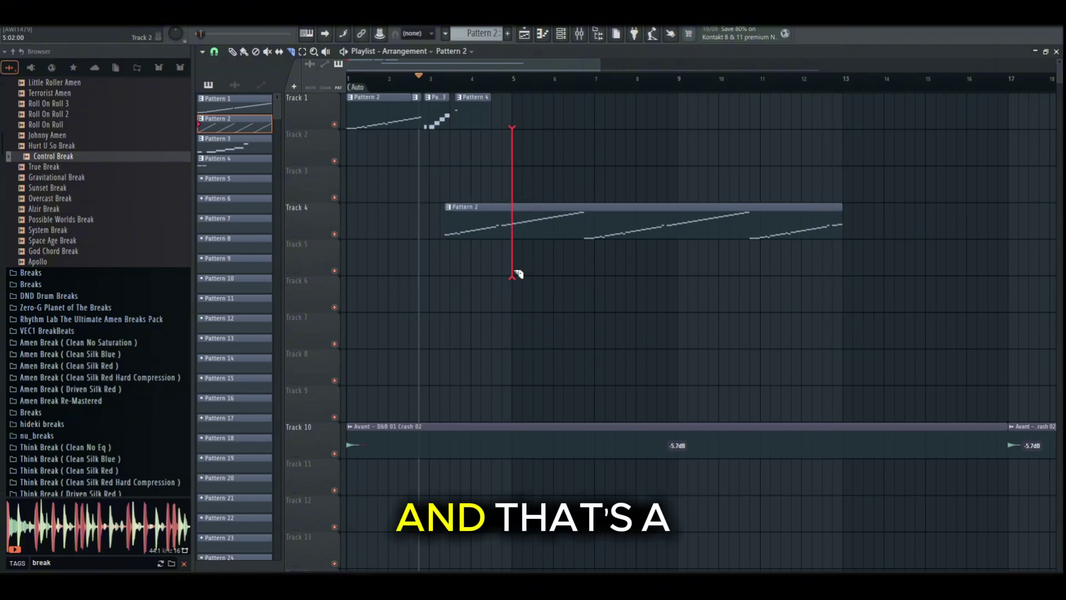
pyautogui.hotkey('ctrl', 'z')
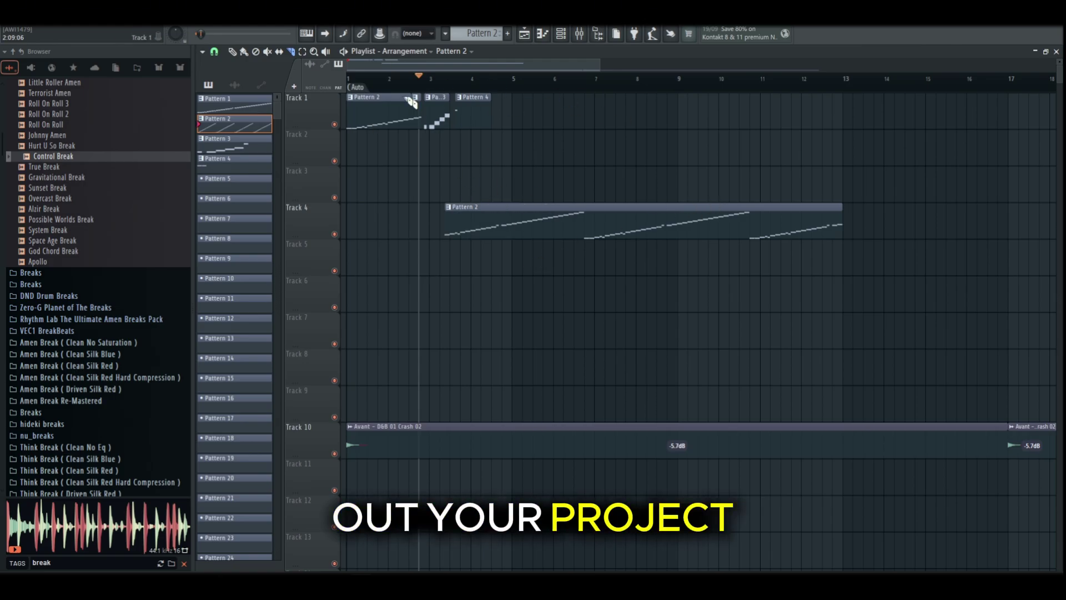
# Step: Review the playlist's snap-to-grid options and slice off the start of the Track 4 clip just before bar 5
pyautogui.click(214, 51)
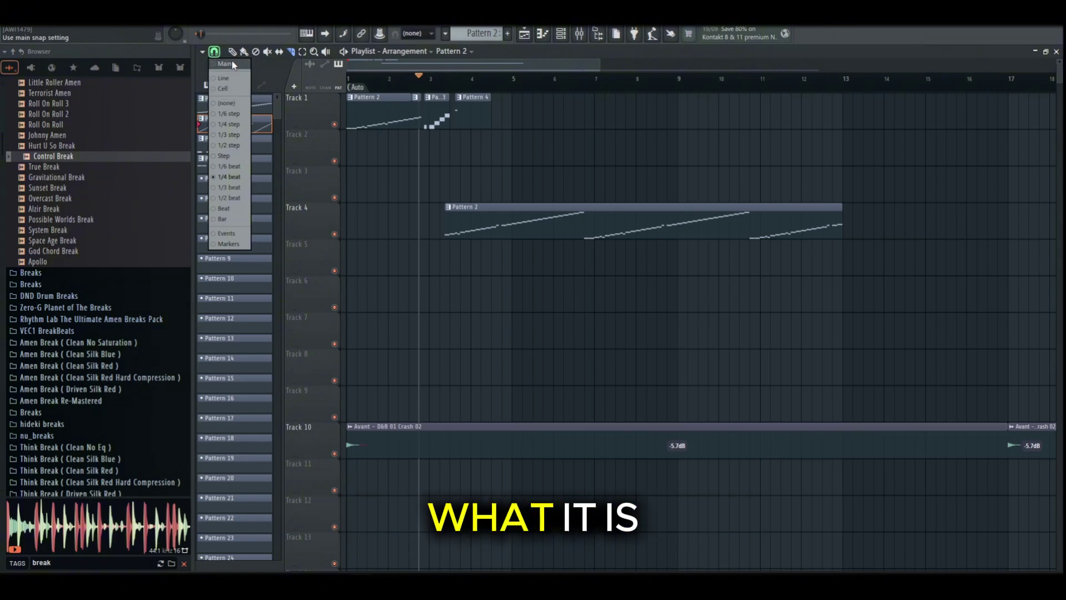
pyautogui.click(215, 53)
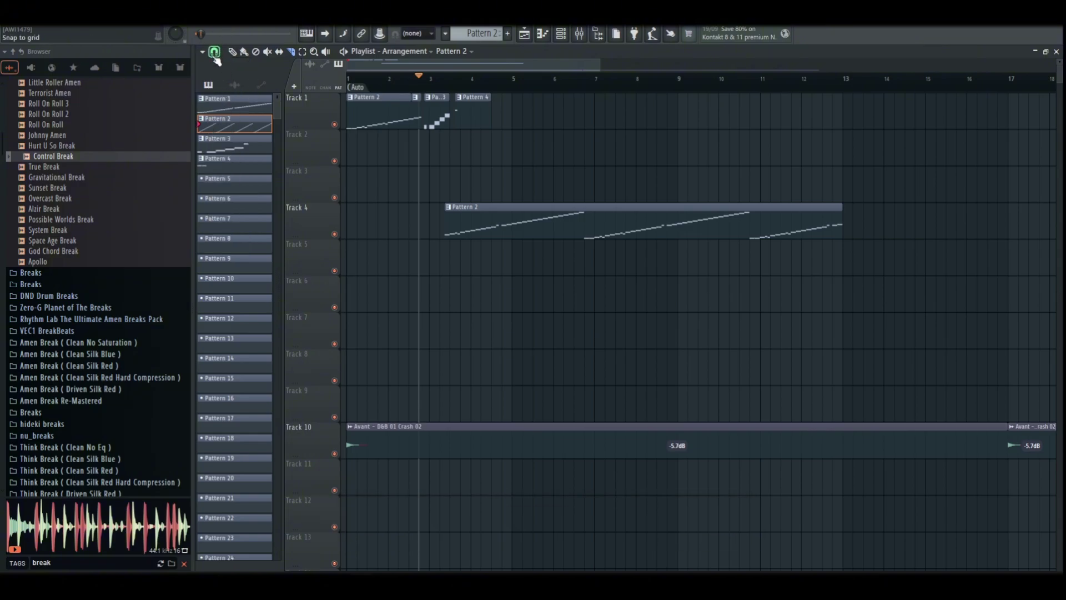
pyautogui.click(214, 53)
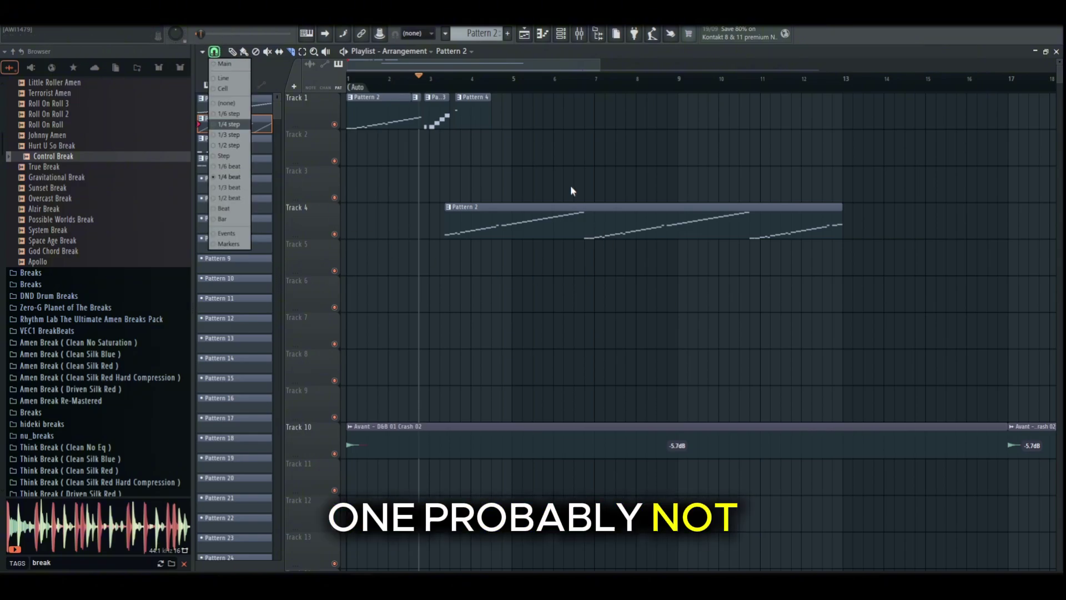
pyautogui.moveTo(517, 127); pyautogui.dragTo(522, 192)
pyautogui.moveTo(512, 277); pyautogui.dragTo(514, 278)
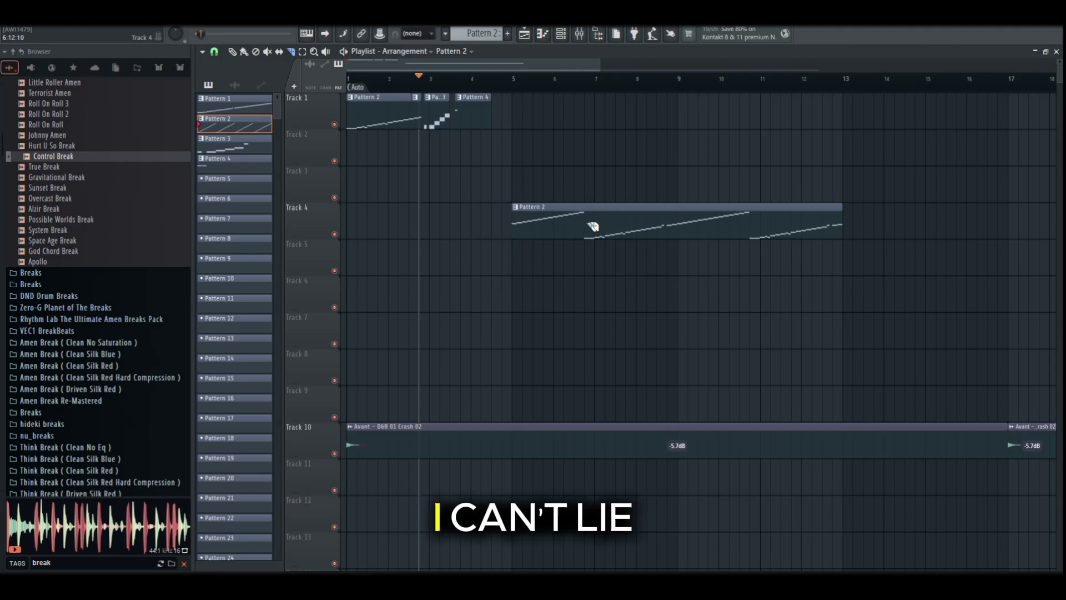
# Step: Cut the Track 4 Pattern 2 clip off at bar 9 and slice it at mid-bar 5, bar 6 and mid-bar 6
pyautogui.moveTo(691, 239)
pyautogui.mouseDown()
pyautogui.moveTo(686, 246)
pyautogui.moveTo(682, 233)
pyautogui.mouseUp()
pyautogui.scroll(3, 514, 94)
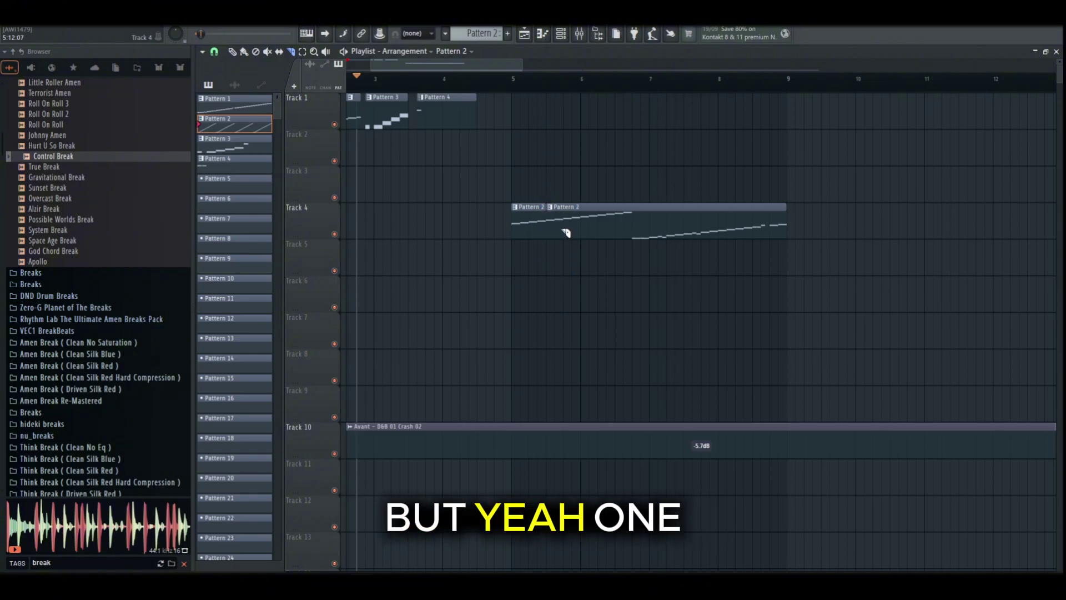
pyautogui.moveTo(576, 238); pyautogui.dragTo(584, 239)
pyautogui.moveTo(658, 233); pyautogui.dragTo(661, 233)
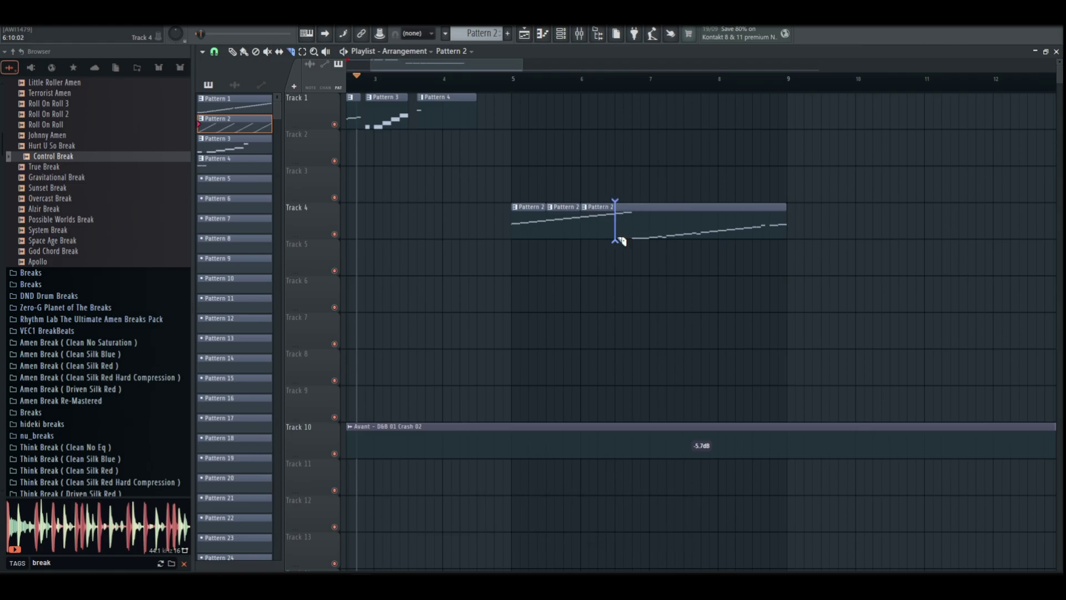
pyautogui.moveTo(621, 240); pyautogui.dragTo(623, 241)
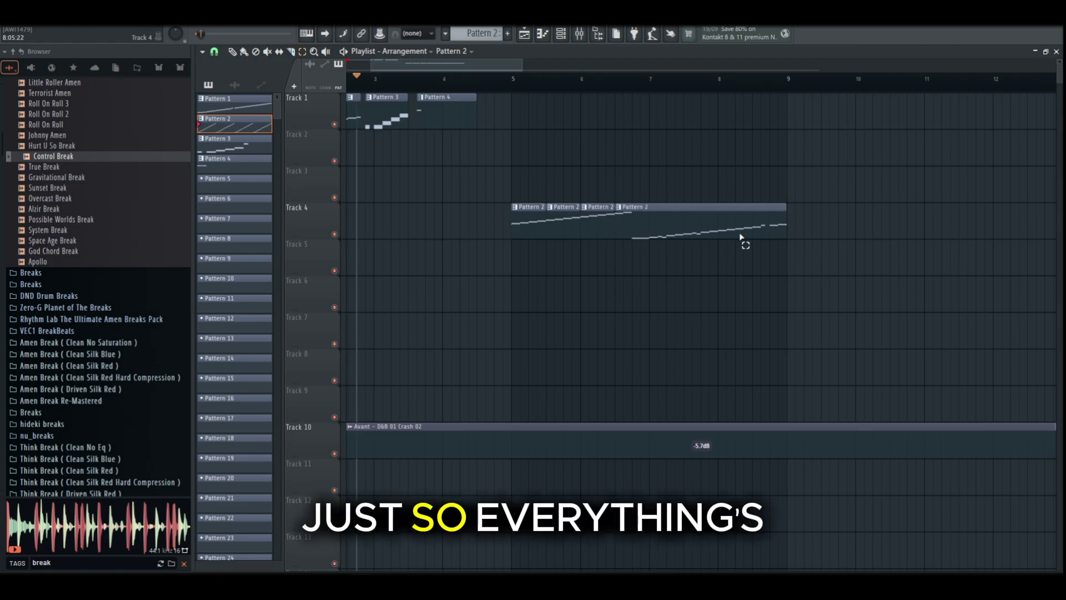
# Step: Select all four Track 4 Pattern 2 pieces, slip their contents earlier together, and clear the selection
pyautogui.moveTo(745, 235); pyautogui.dragTo(509, 206)
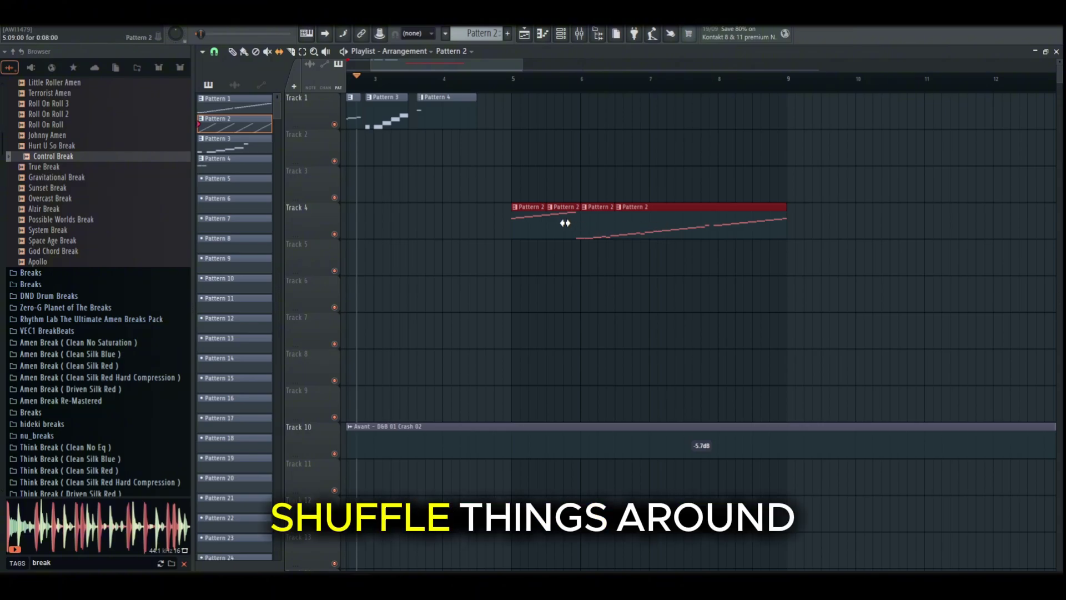
pyautogui.click(558, 149)
pyautogui.hotkey('ctrl', 'z')
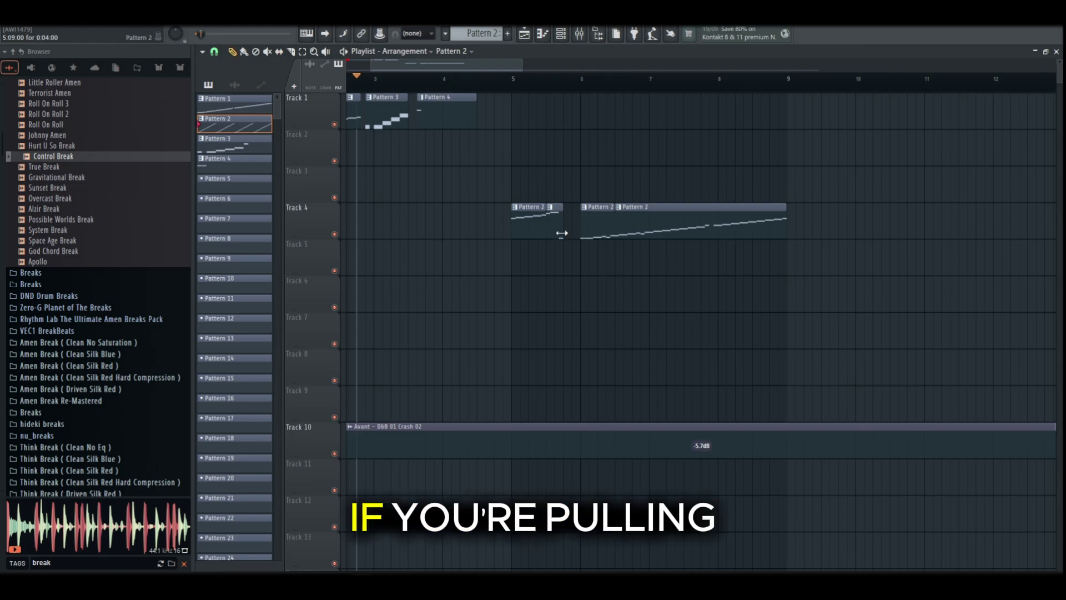
# Step: Shorten the piece in the second half of bar 5, fill its freed space with another Pattern 2 piece, and play it back
pyautogui.moveTo(555, 216)
pyautogui.mouseDown()
pyautogui.moveTo(580, 214)
pyautogui.moveTo(568, 210)
pyautogui.mouseUp()
pyautogui.press('space')
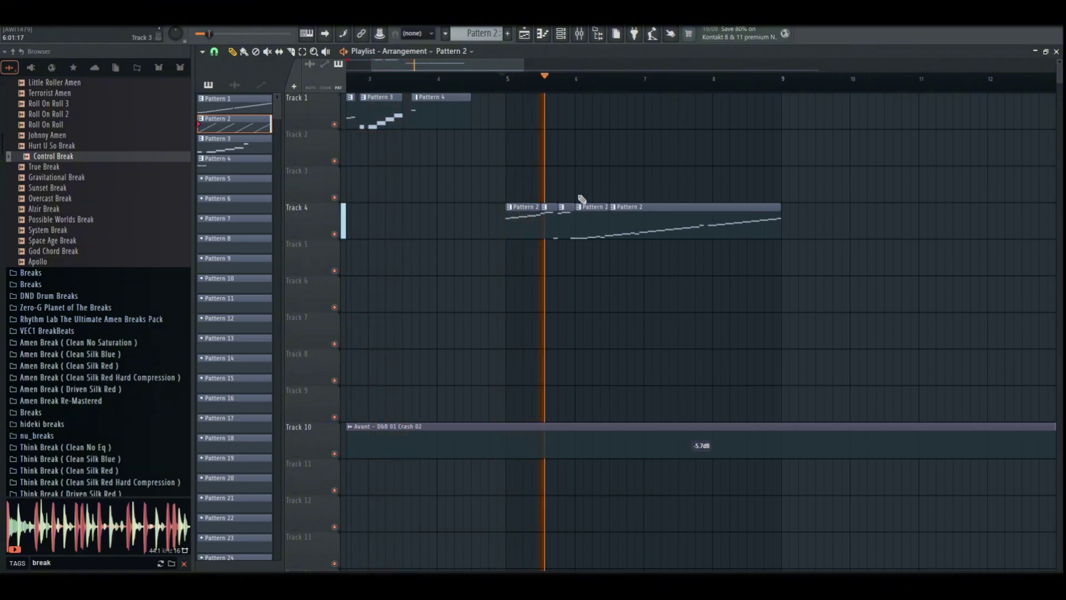
pyautogui.press('space')
pyautogui.press('space')
pyautogui.press('space')
# Step: Shorten the Track 4 piece at 5:09 to half its length and insert a short Pattern 2 piece directly after it
pyautogui.moveTo(556, 230); pyautogui.dragTo(550, 228)
pyautogui.press('space')
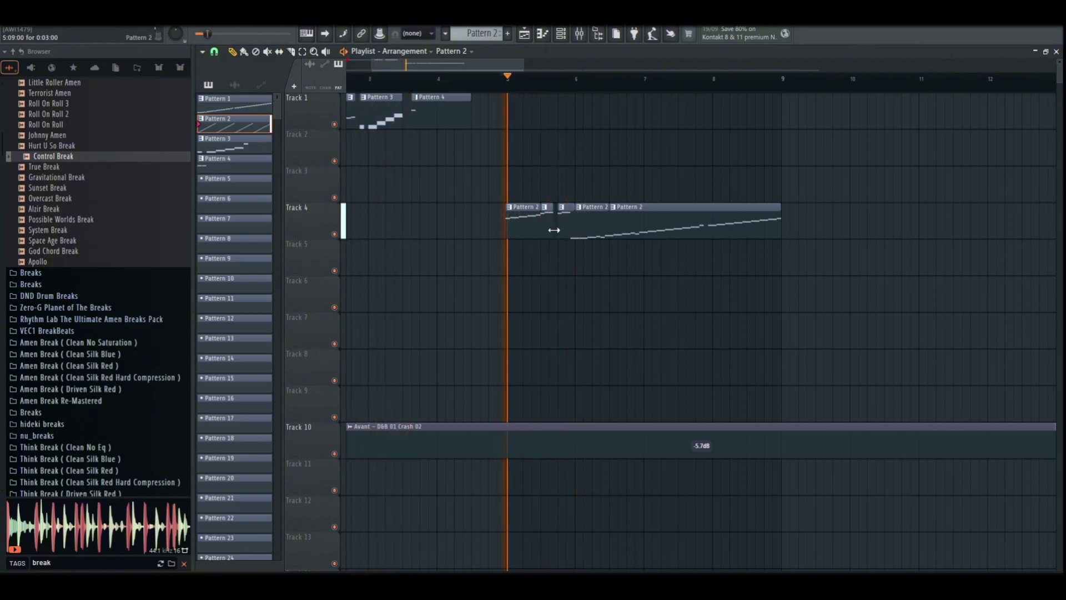
pyautogui.press('space')
pyautogui.press('space')
pyautogui.click(554, 229)
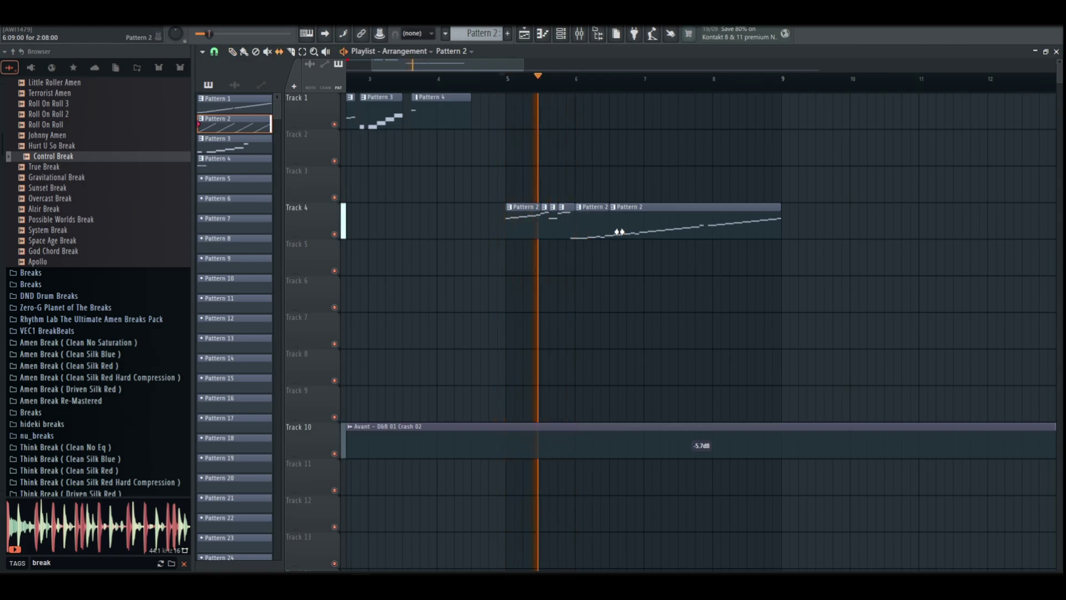
# Step: Play back the Track 4 section and trim the start of the last piece in bar 5, leaving a short gap before it
pyautogui.press('space')
pyautogui.press('space')
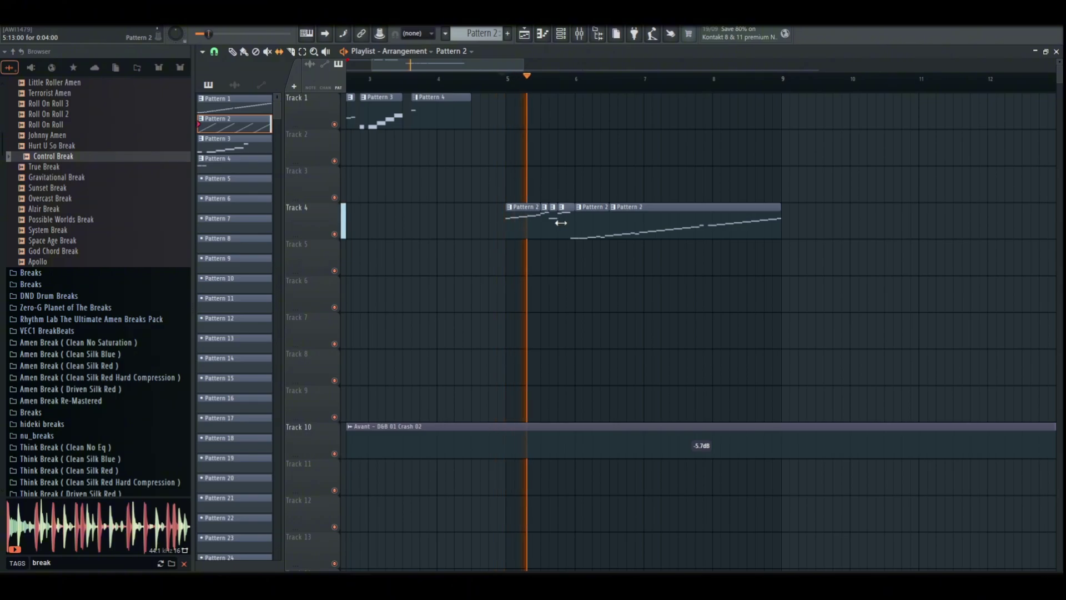
pyautogui.moveTo(560, 222); pyautogui.dragTo(564, 230)
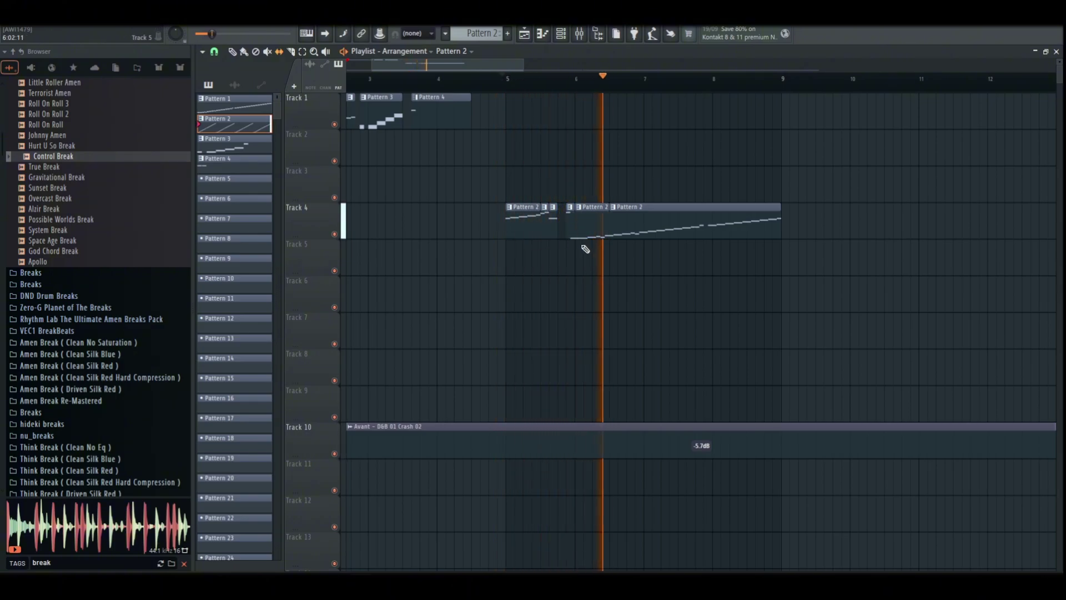
# Step: Slice the last Track 4 clip late in bar 6, delete the remainder, and trim the remaining end by one step
pyautogui.moveTo(629, 203); pyautogui.dragTo(632, 245)
pyautogui.rightClick(704, 228)
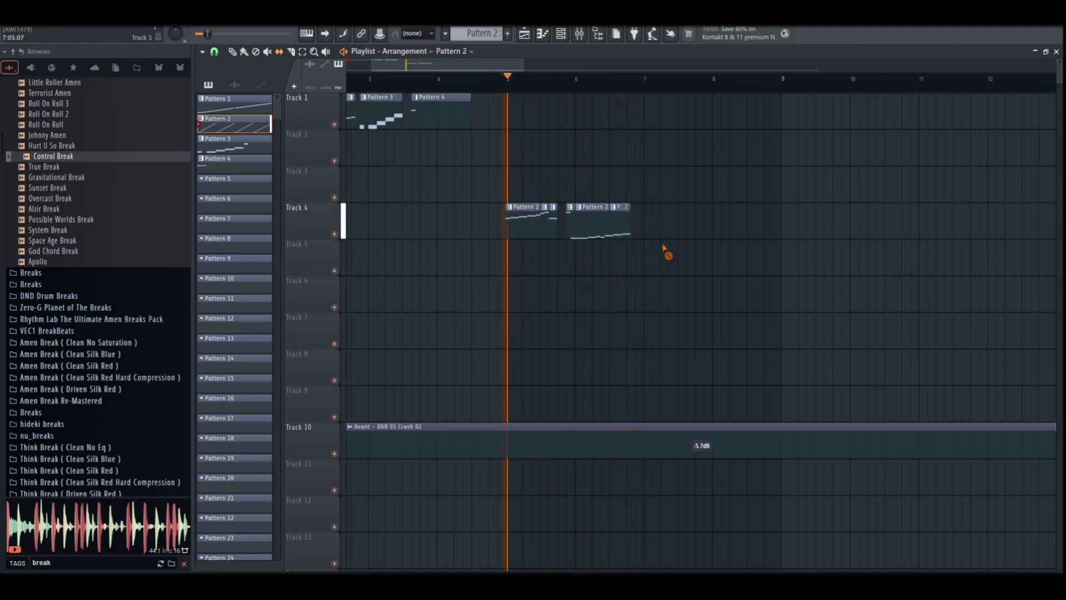
pyautogui.press('space')
pyautogui.moveTo(630, 221); pyautogui.dragTo(626, 222)
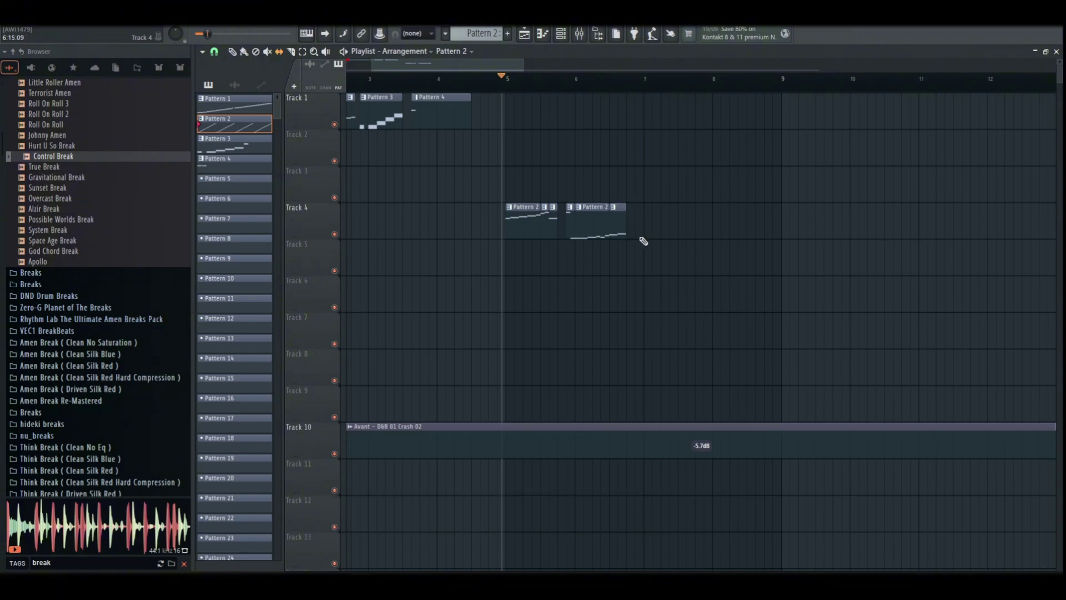
# Step: Place a two-step Pattern 2 piece at 6:13, with the preceding bar 6 clip ending one step before it
pyautogui.press('p')
pyautogui.moveTo(618, 226); pyautogui.dragTo(629, 227)
pyautogui.press('space')
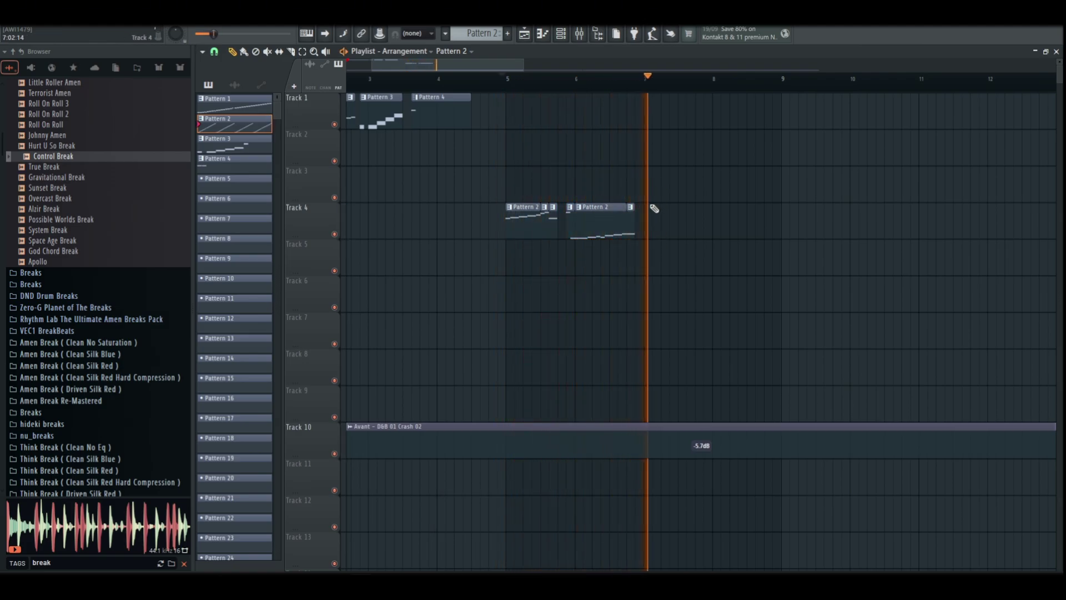
pyautogui.scroll(2, 610, 87)
pyautogui.scroll(2, 609, 87)
pyautogui.press('space')
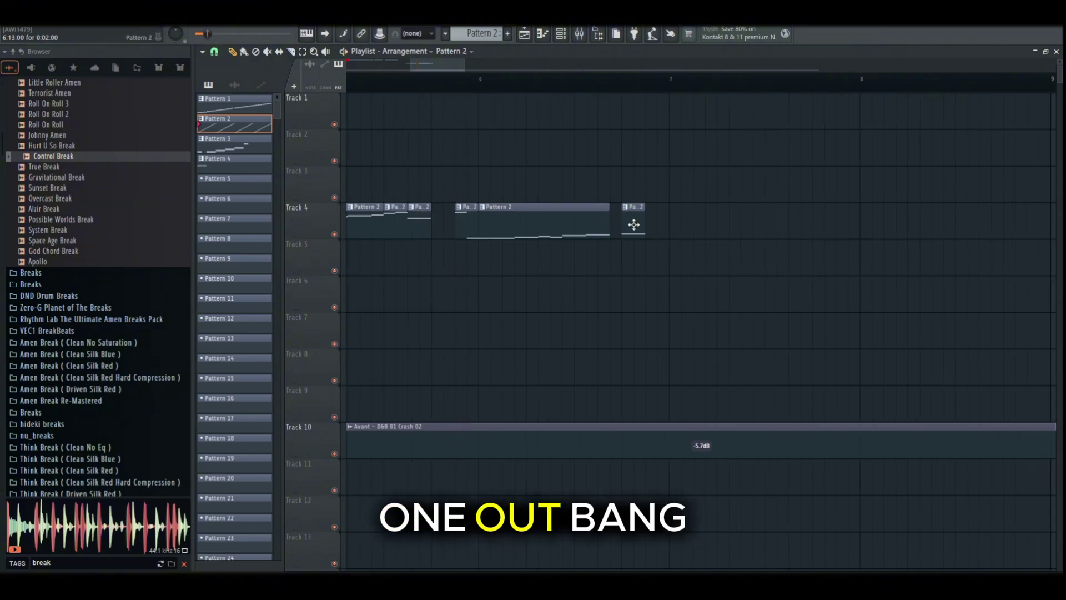
pyautogui.moveTo(622, 220); pyautogui.dragTo(615, 219)
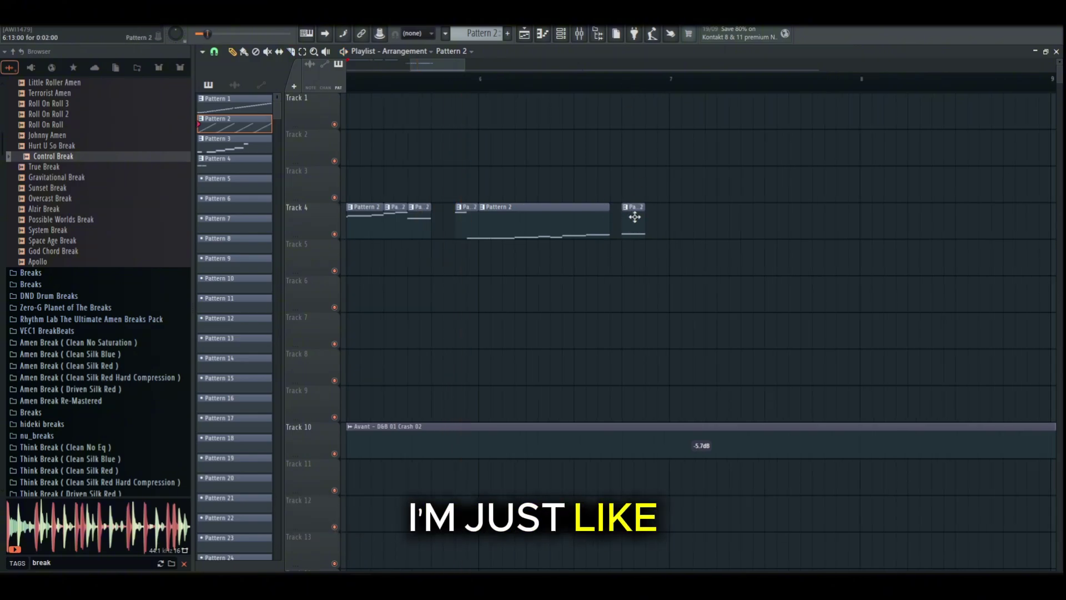
# Step: Select all the Track 4 pieces, merge them into a single pattern clip spanning bars 5 and 6, and play it back
pyautogui.scroll(-2, 500, 78)
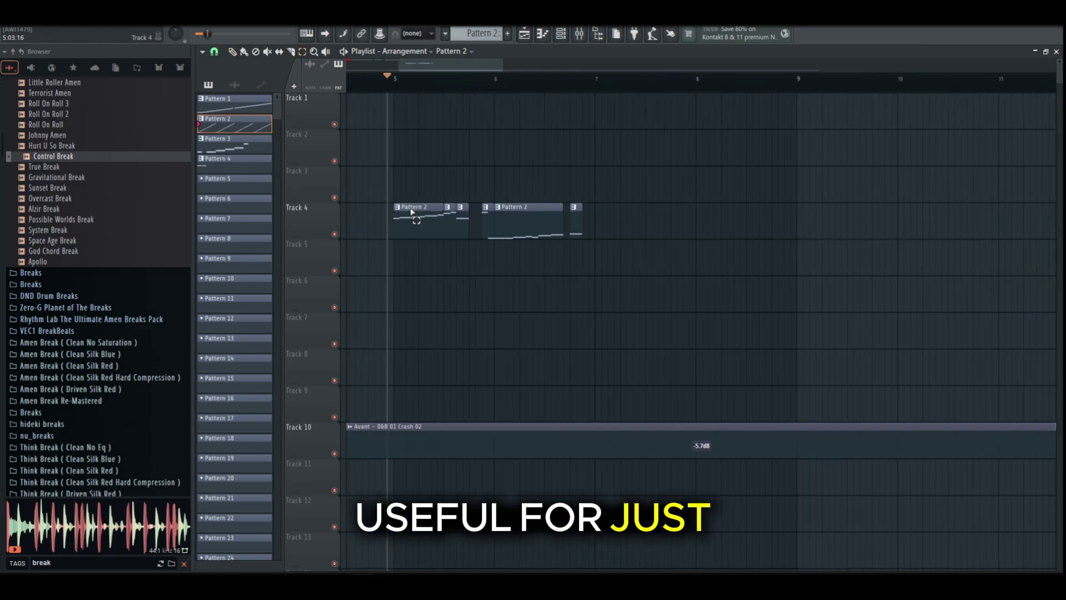
pyautogui.moveTo(412, 213); pyautogui.dragTo(613, 215)
pyautogui.hotkey('ctrl', 'g')
pyautogui.press('space')
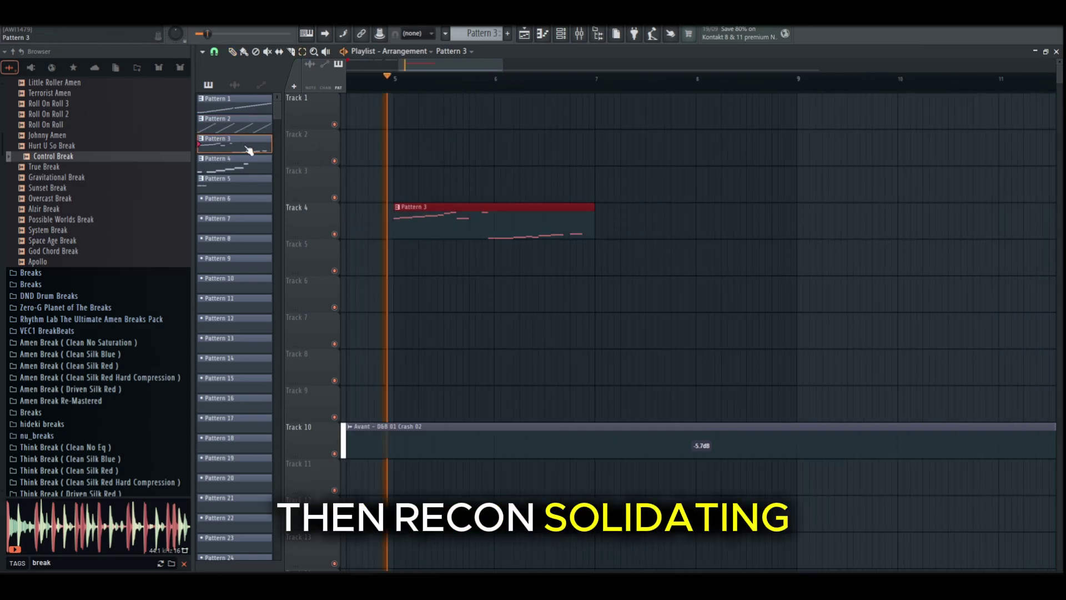
pyautogui.press('space')
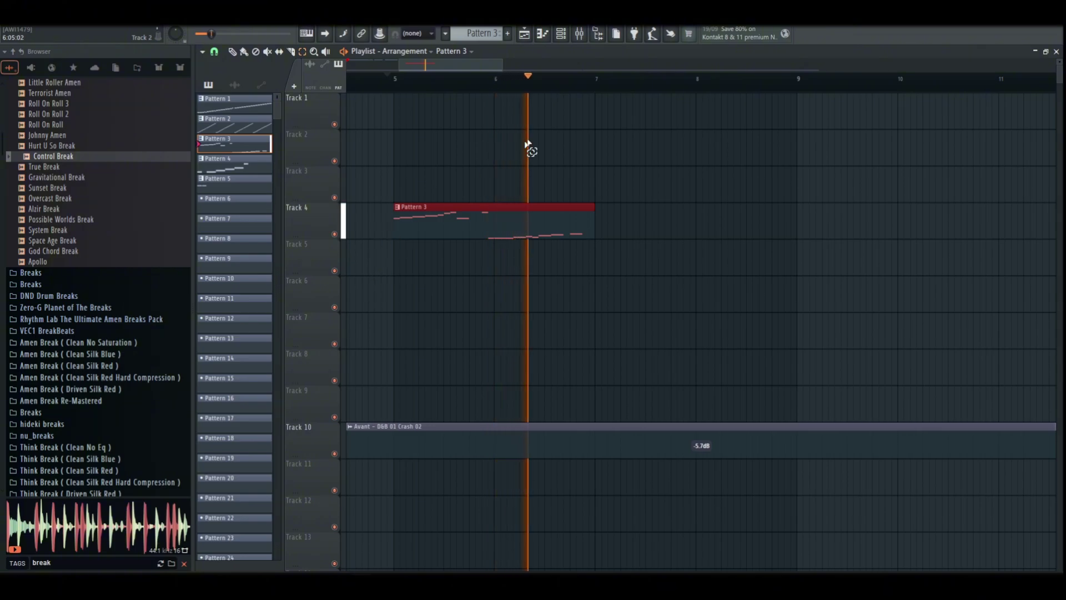
# Step: Slice the merged Pattern 3 clip at mid-bar 6, slip the second part's contents, and slice out a short piece at its start
pyautogui.click(551, 238)
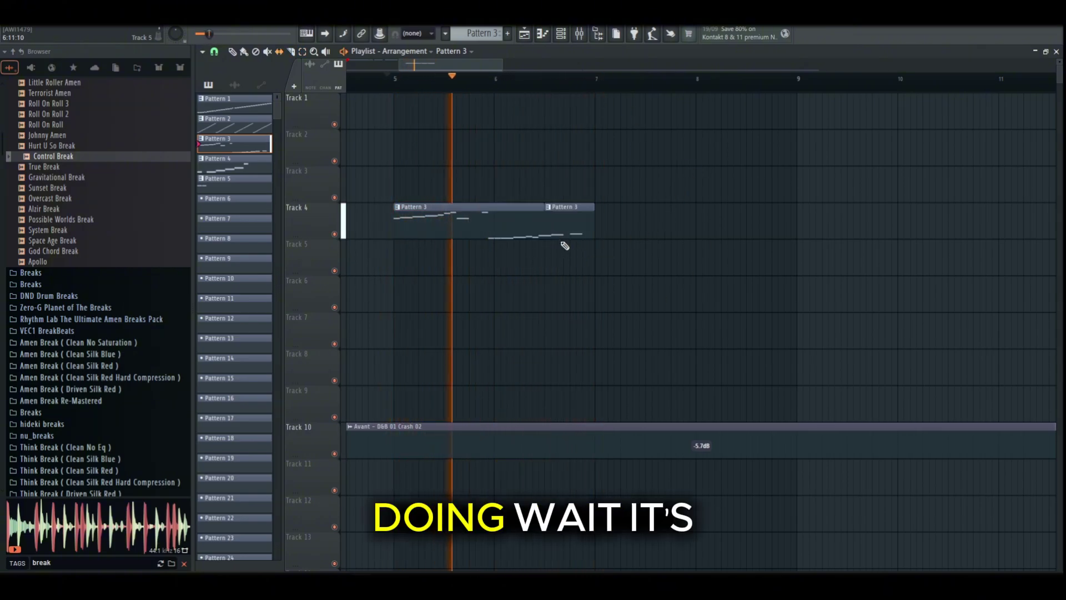
pyautogui.press('space')
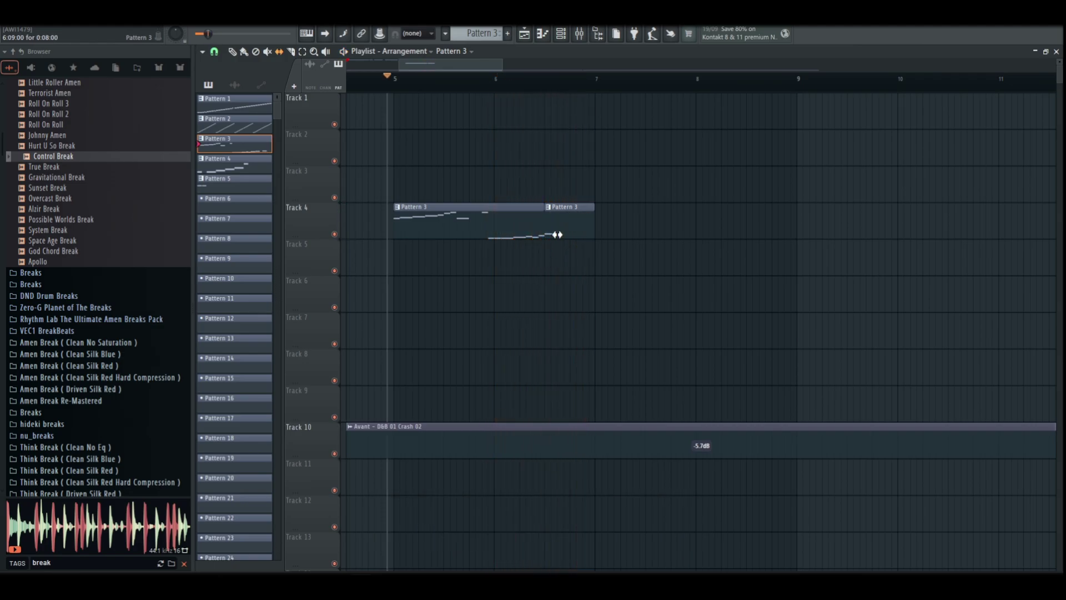
pyautogui.press('space')
pyautogui.click(556, 234)
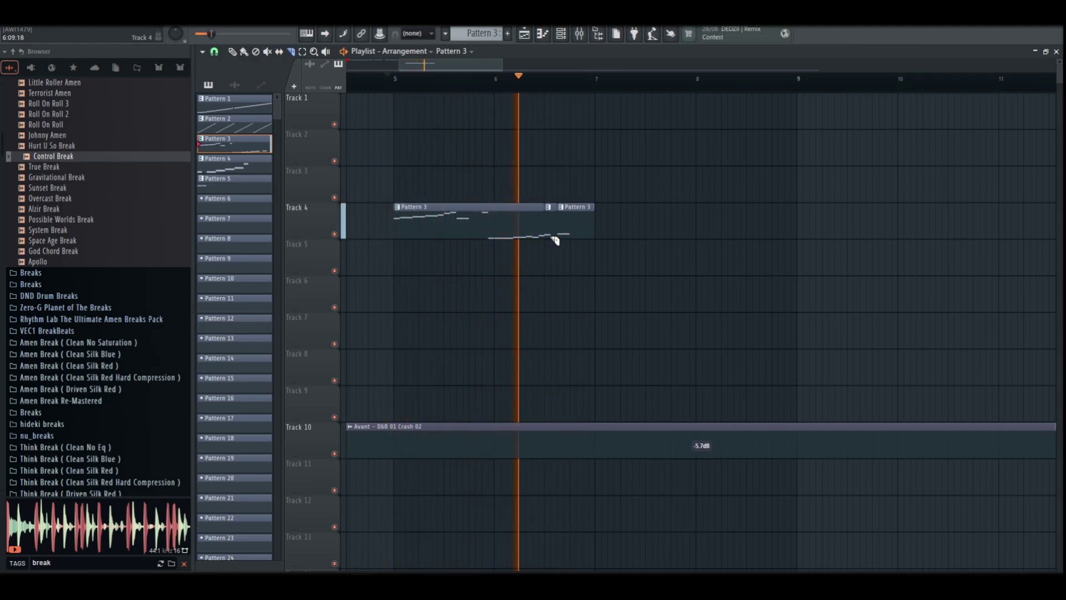
pyautogui.rightClick(554, 238)
# Step: Slice the long Pattern 3 clip at bar 6 and slip the contents of its second part
pyautogui.press('s')
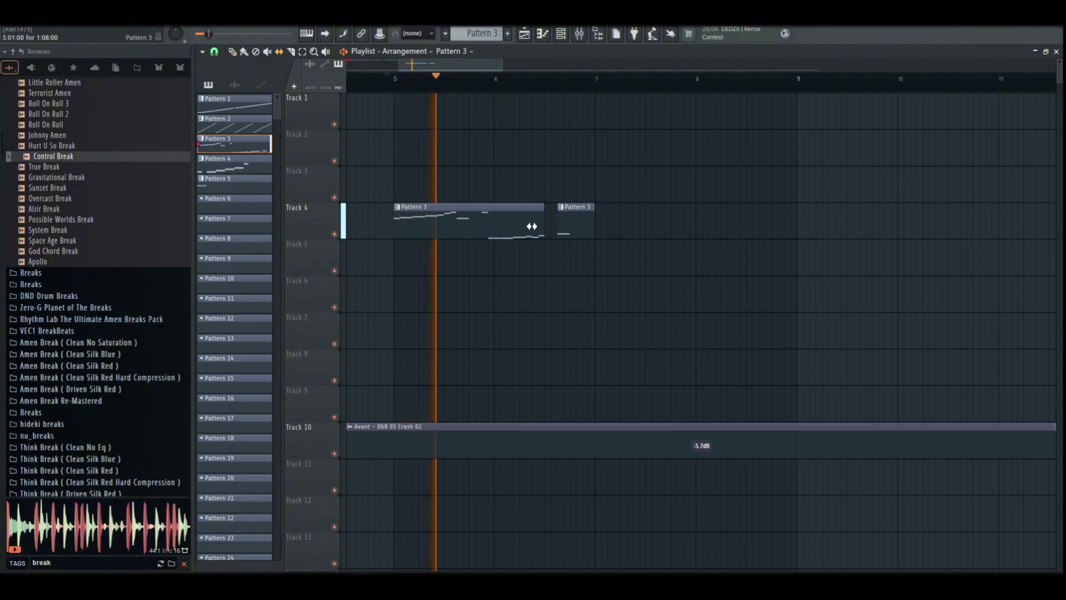
pyautogui.moveTo(539, 223); pyautogui.dragTo(504, 234)
pyautogui.press('c')
pyautogui.click(496, 235)
pyautogui.press('s')
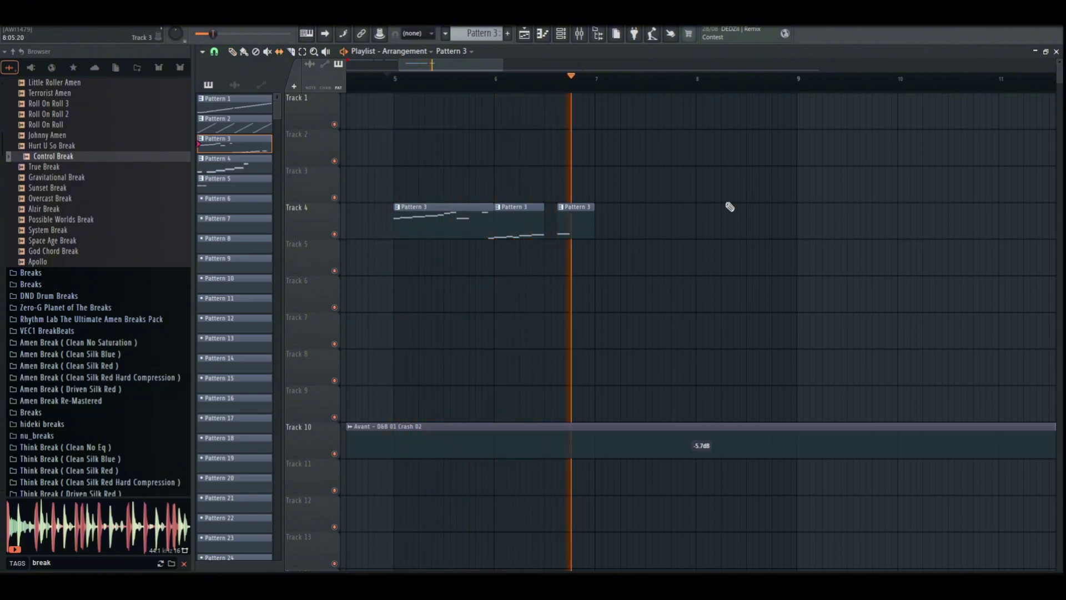
# Step: Move the last Pattern 3 piece two steps later to 6:13 and select all the Track 4 pieces
pyautogui.moveTo(578, 203); pyautogui.dragTo(592, 201)
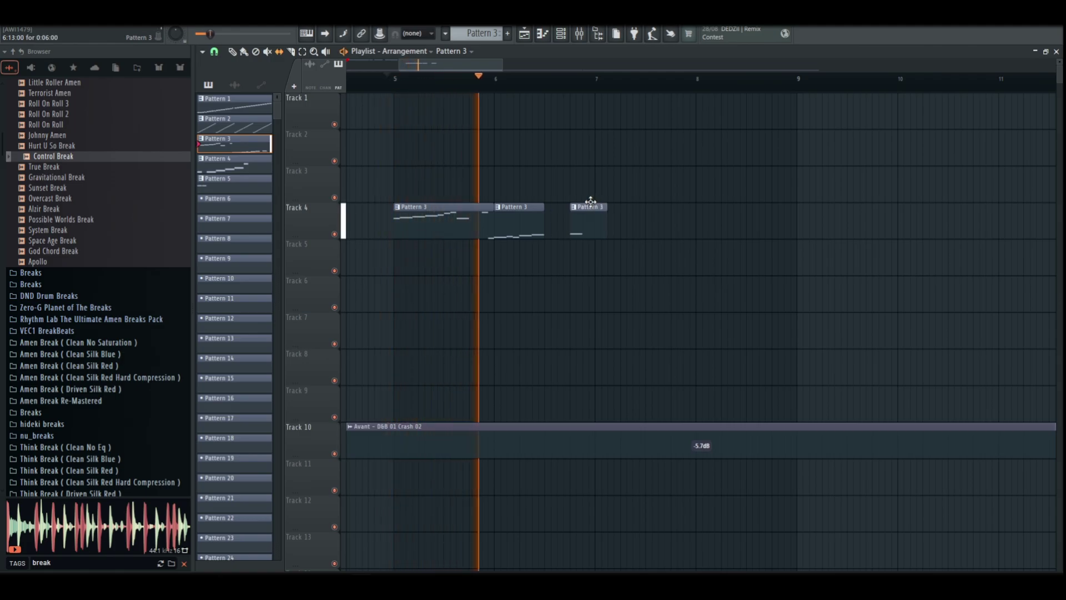
pyautogui.press('space')
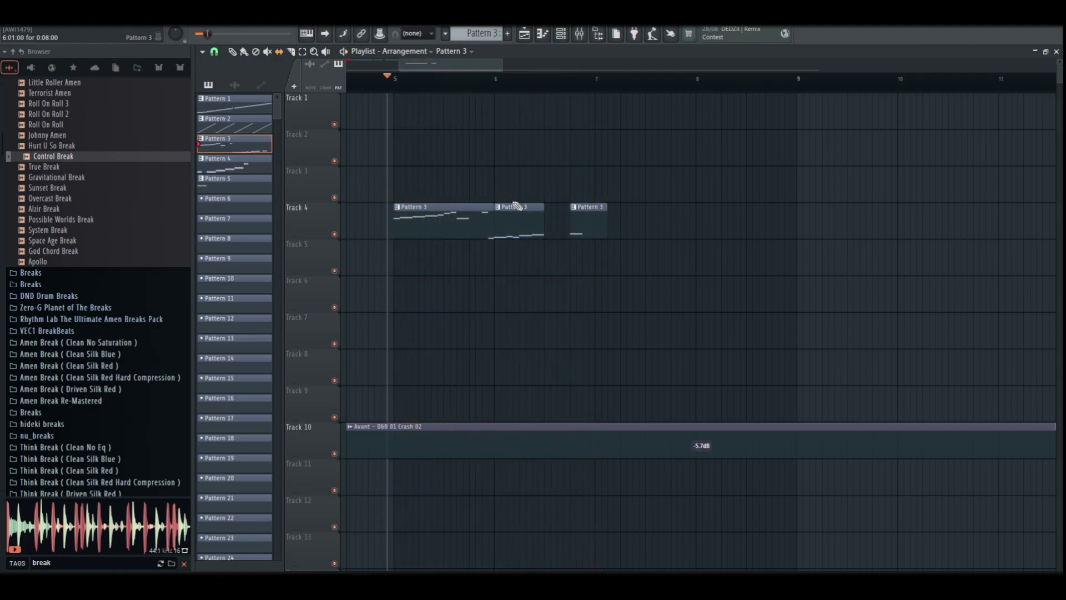
pyautogui.moveTo(411, 230); pyautogui.dragTo(716, 225)
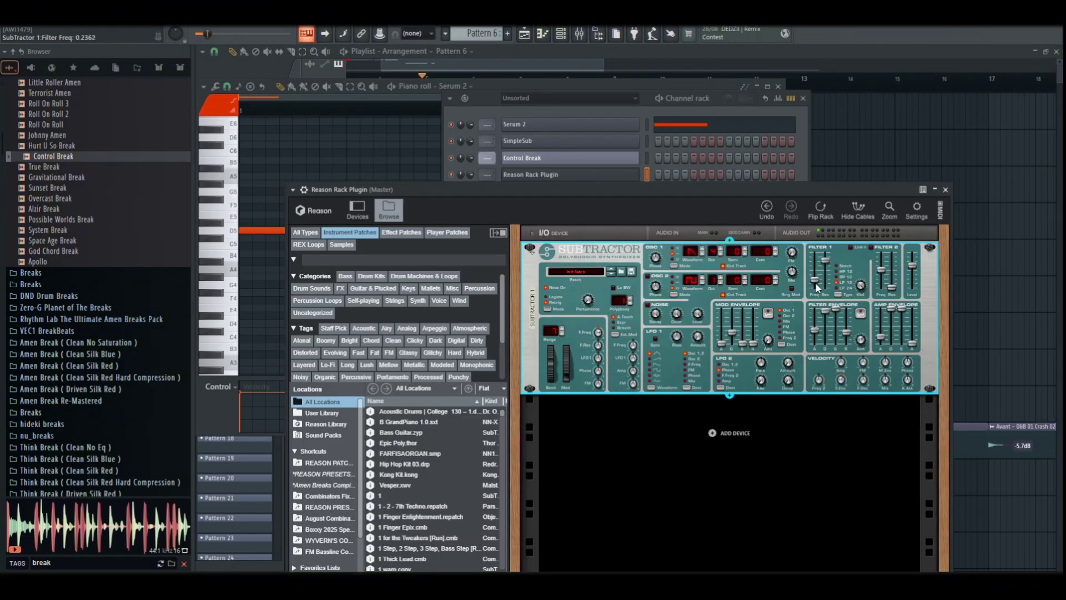
# Step: Open the Reason Rack Plugin channel's piano roll and set the SubTractor's amp envelope release to 0.4724
pyautogui.rightClick(628, 179)
pyautogui.click(677, 175)
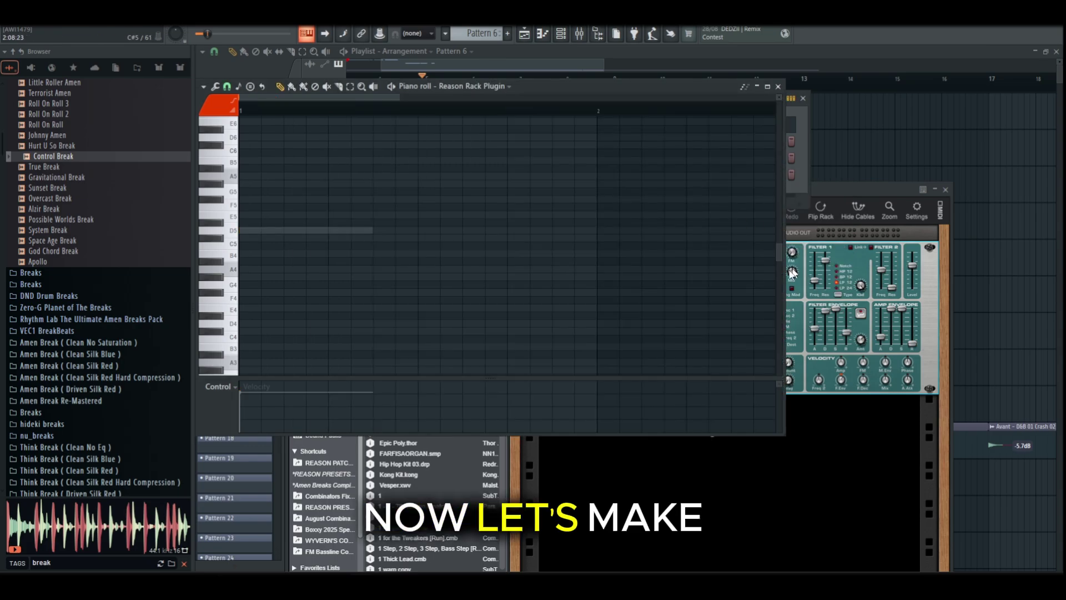
pyautogui.click(922, 335)
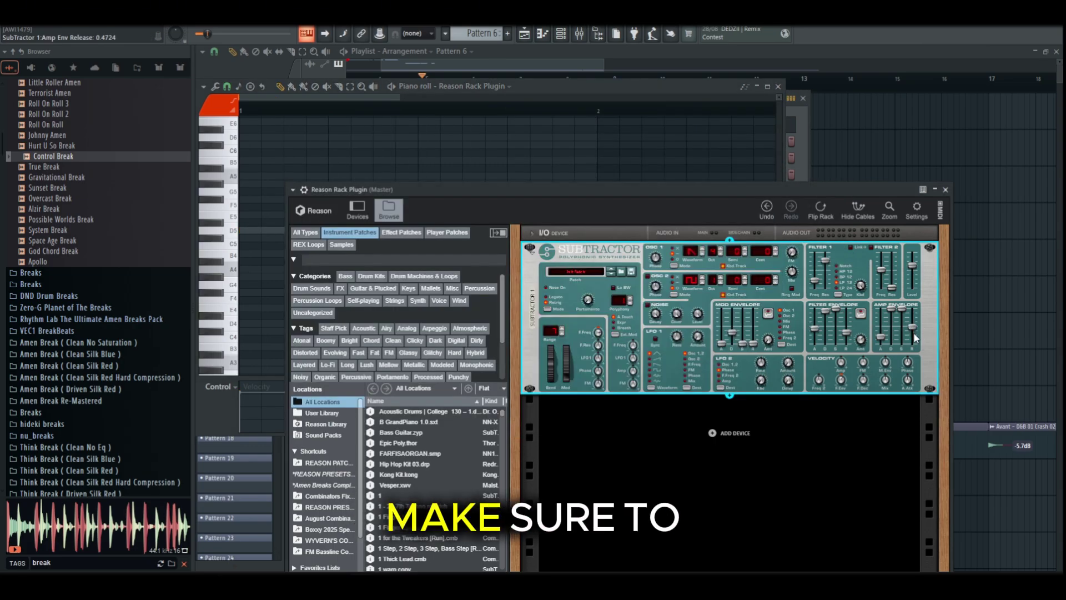
# Step: Switch to Pattern 7, draw a two-step C#5 note at the start of the Reason Rack Plugin piano roll, and play it
pyautogui.click(341, 174)
pyautogui.scroll(-1, 479, 37)
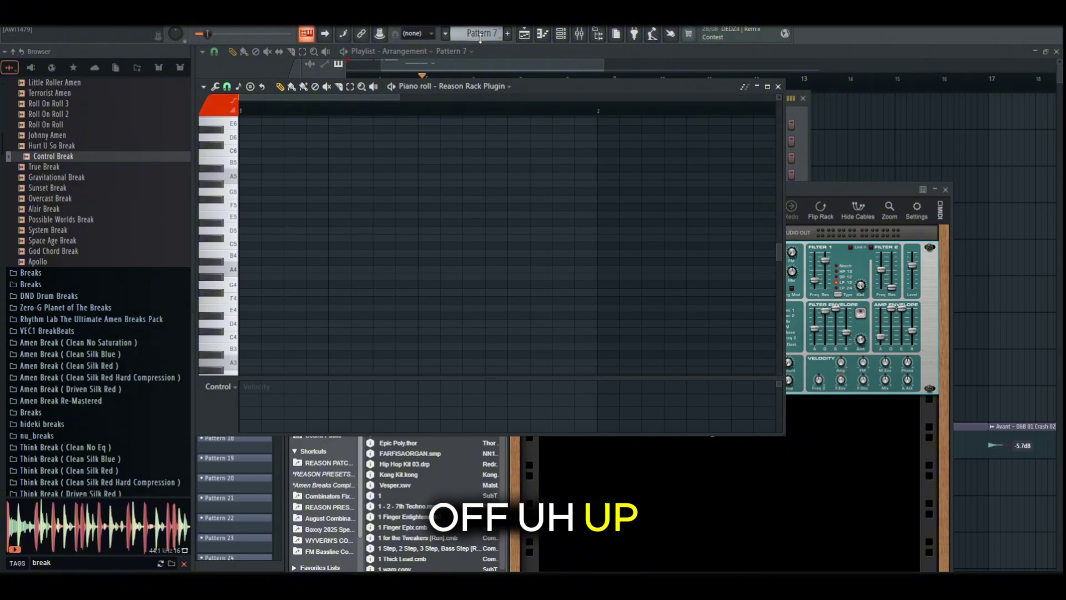
pyautogui.click(277, 246)
pyautogui.moveTo(277, 246); pyautogui.dragTo(273, 231)
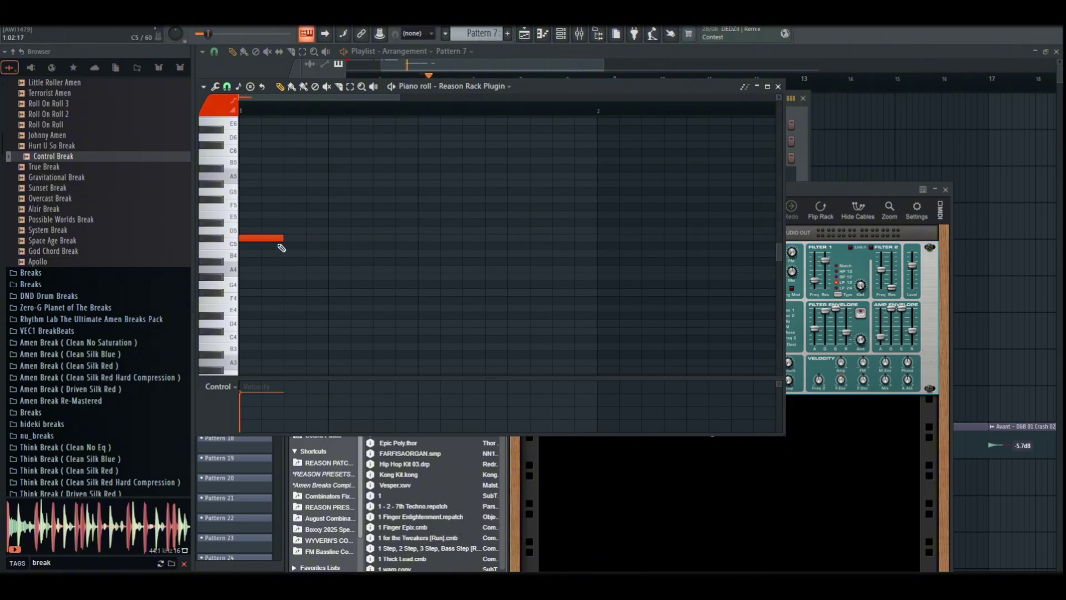
pyautogui.press('space')
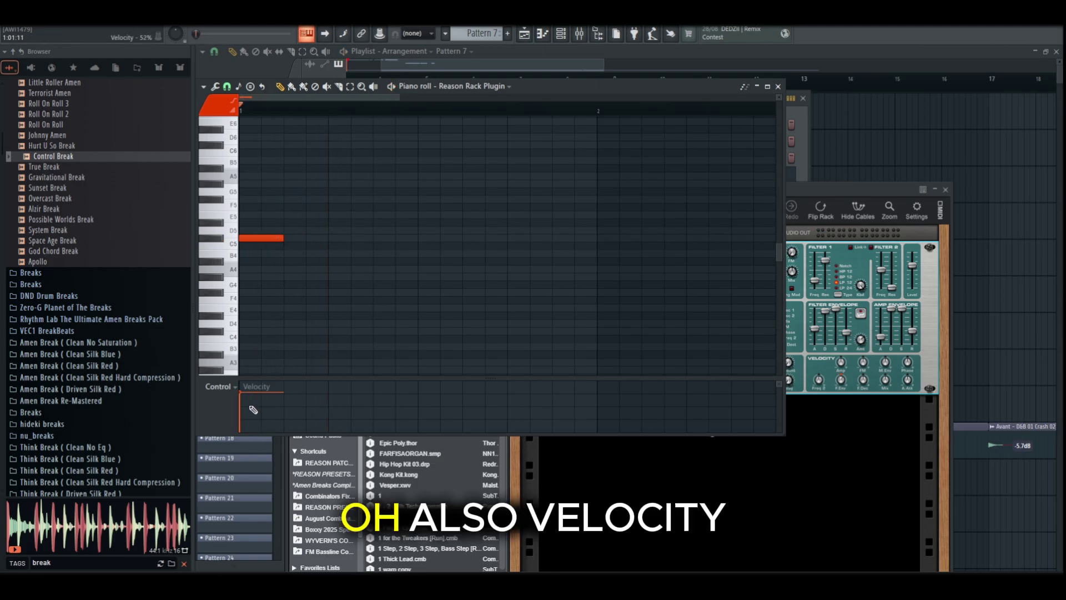
# Step: Lower the C#5 note's velocity, reposition the piano roll, and enlarge its window and velocity lane
pyautogui.moveTo(250, 405)
pyautogui.mouseDown()
pyautogui.moveTo(265, 401)
pyautogui.moveTo(245, 400)
pyautogui.mouseUp()
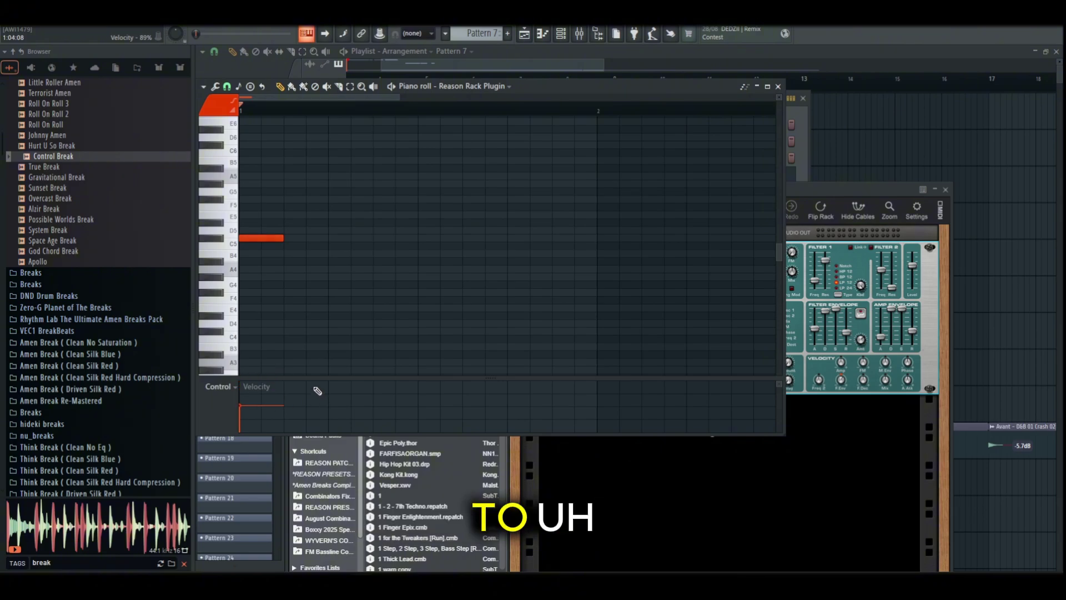
pyautogui.moveTo(560, 89); pyautogui.dragTo(607, 91)
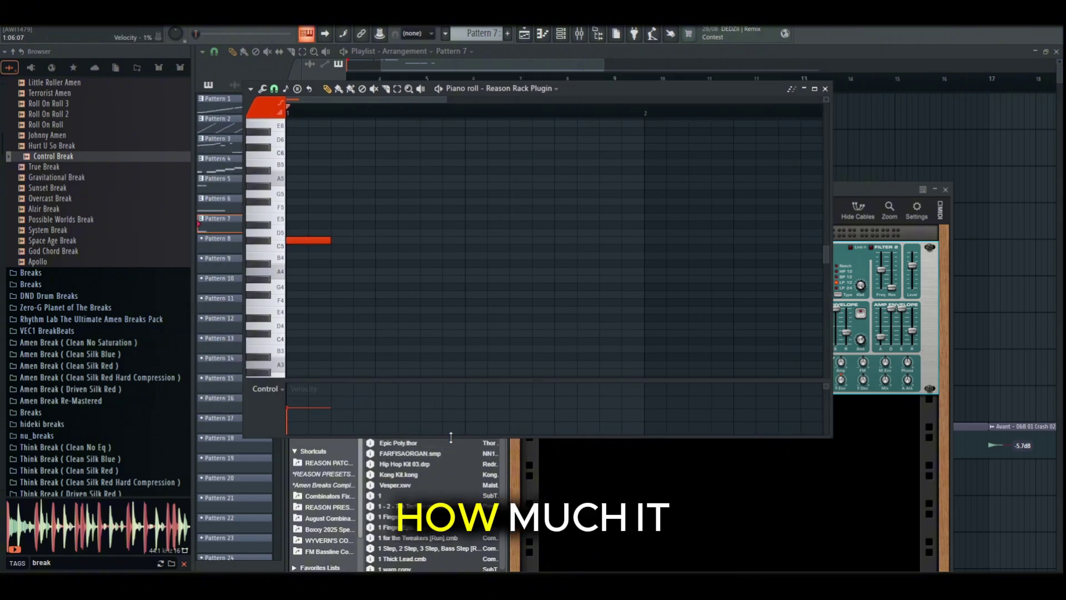
pyautogui.moveTo(452, 438); pyautogui.dragTo(457, 534)
pyautogui.moveTo(335, 458); pyautogui.dragTo(352, 418)
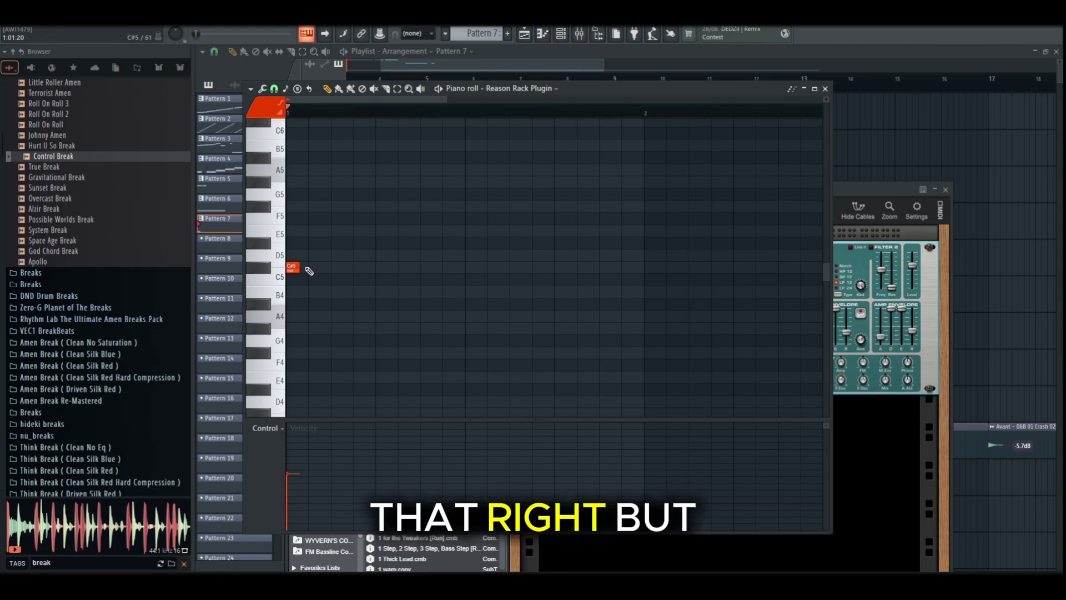
# Step: Draw a C#5 note at 1:02:00 and a D5 note at 1:03:00, and play them
pyautogui.click(312, 267)
pyautogui.click(335, 254)
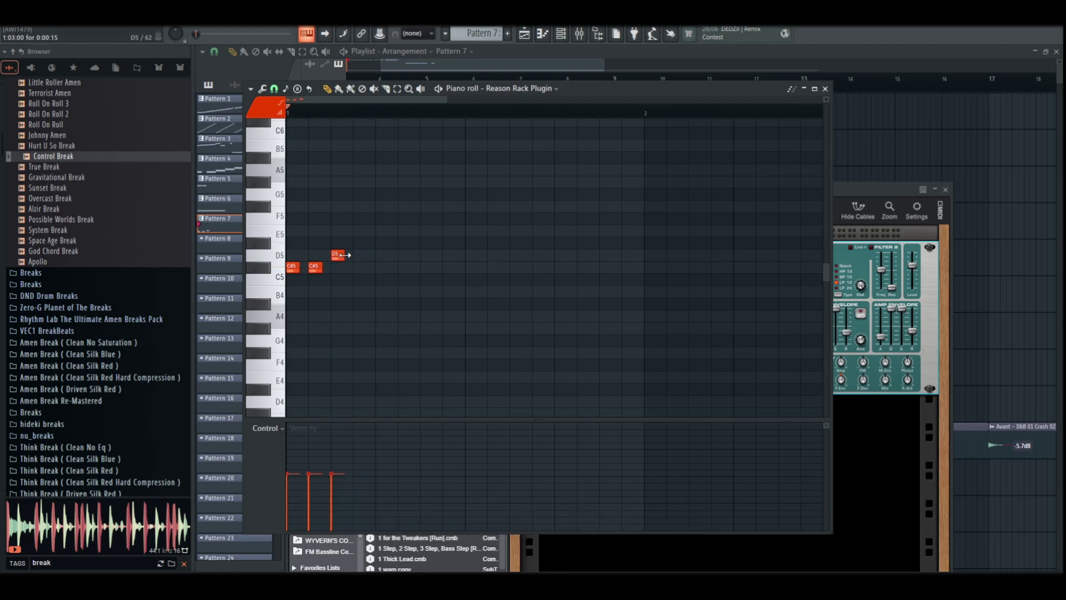
pyautogui.press('space')
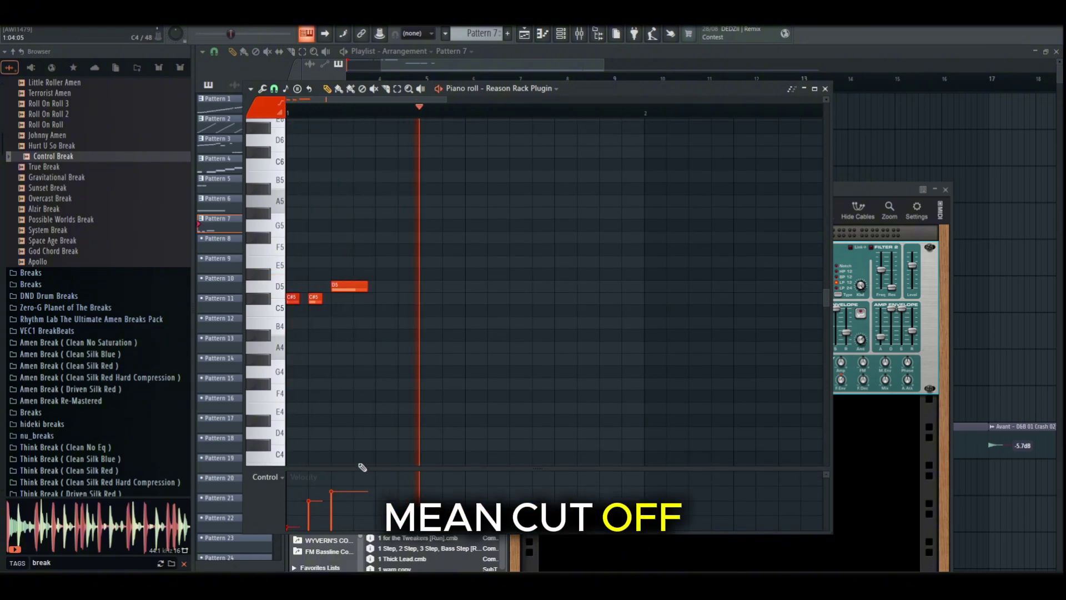
pyautogui.moveTo(377, 421); pyautogui.dragTo(389, 362)
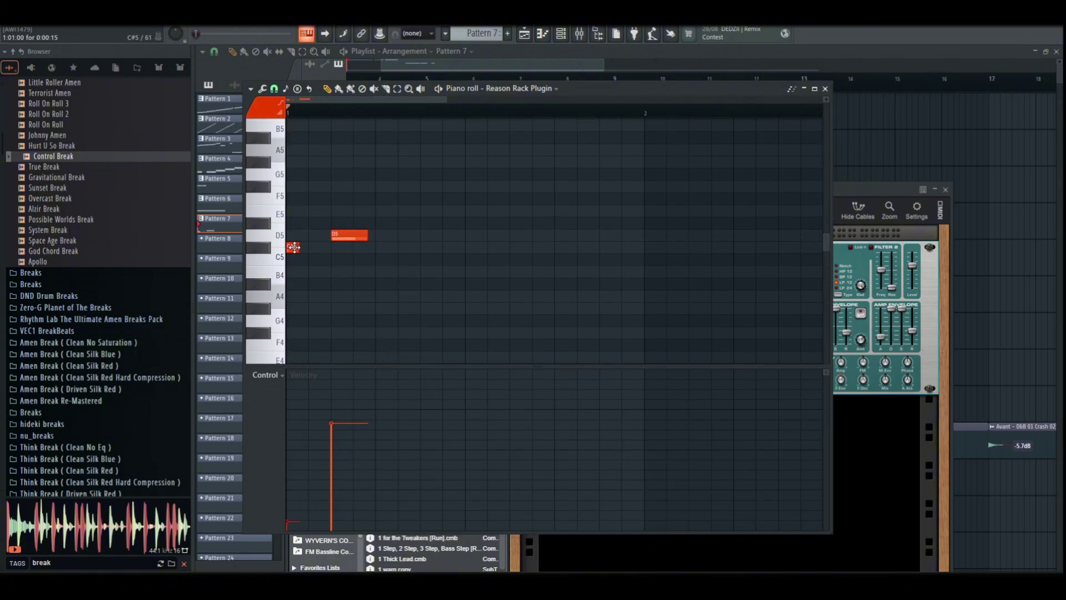
# Step: Set the SubTractor's Filter 1 to LP 24, raise its frequency, and return to the piano roll
pyautogui.click(849, 289)
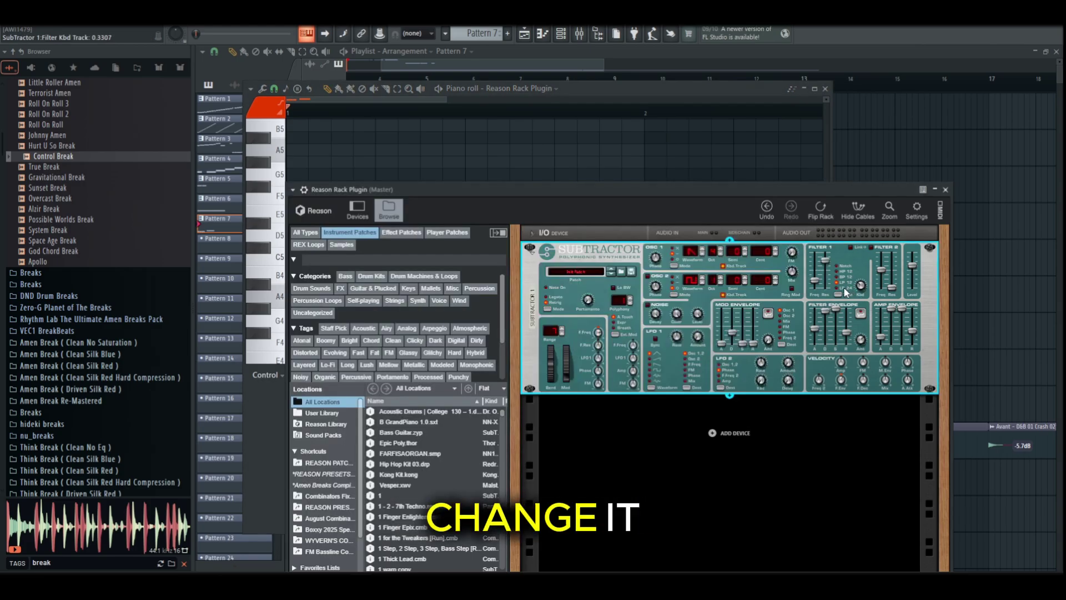
pyautogui.moveTo(818, 282); pyautogui.dragTo(820, 276)
pyautogui.click(684, 105)
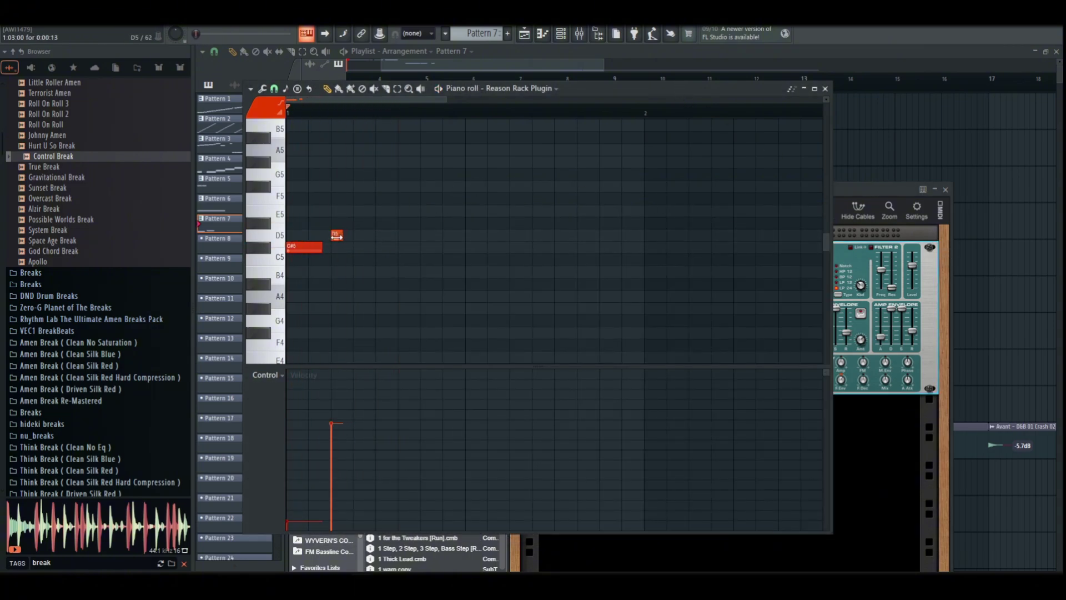
# Step: Draw a D5 note at 1:04:00, quantize the notes to the step grid, and play the pattern
pyautogui.click(354, 236)
pyautogui.moveTo(360, 236)
pyautogui.mouseDown()
pyautogui.moveTo(414, 236)
pyautogui.moveTo(362, 235)
pyautogui.mouseUp()
pyautogui.hotkey('ctrl', 'q')
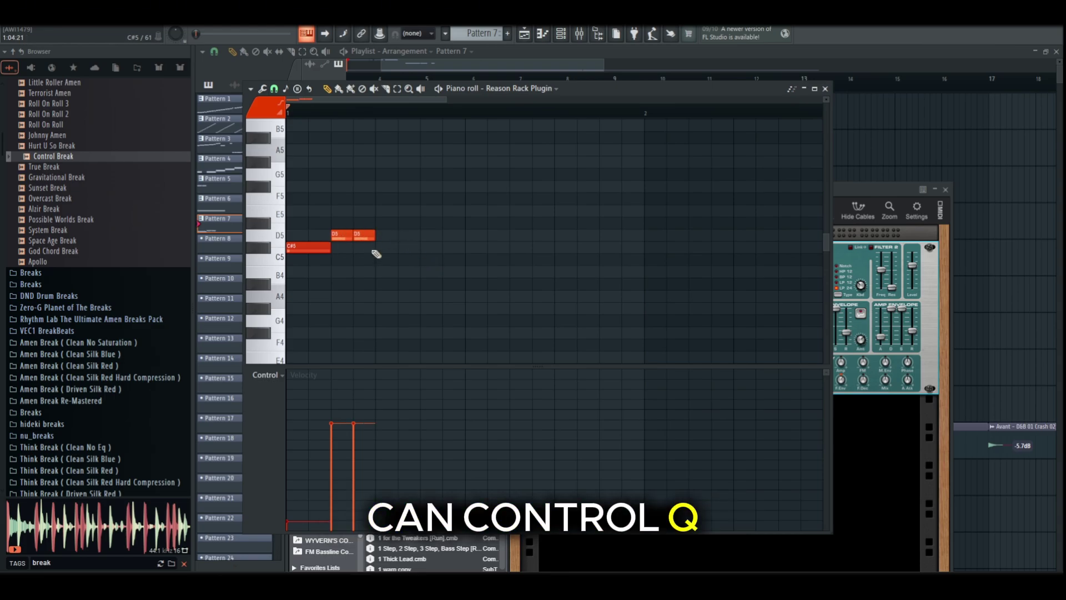
pyautogui.press('space')
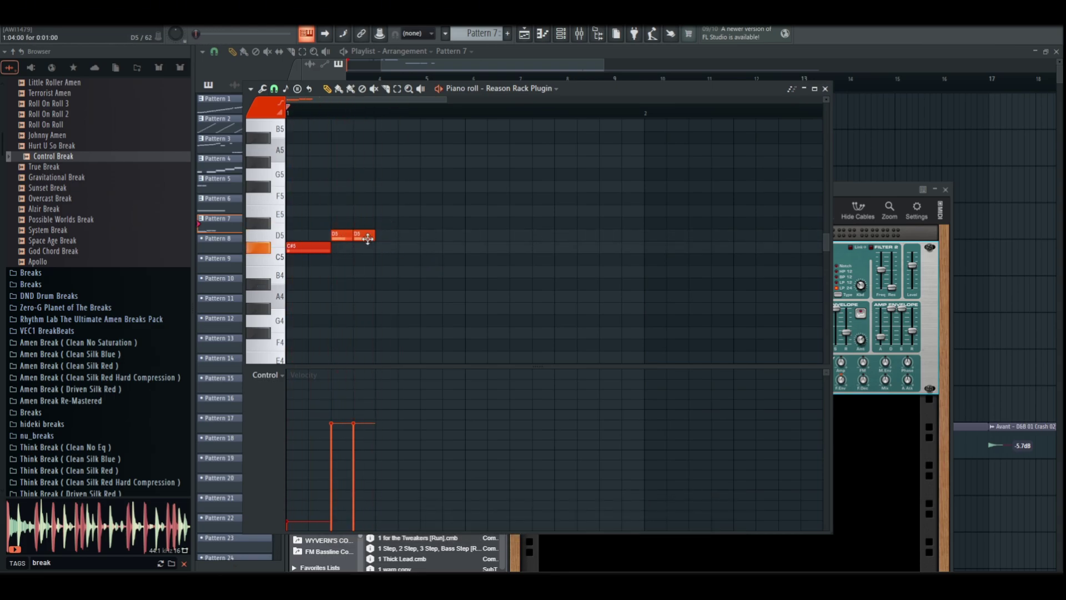
# Step: Move the last D5 note to C#5 at 1:05:00 and add a C#5 note at 1:09:00
pyautogui.moveTo(367, 237); pyautogui.dragTo(389, 238)
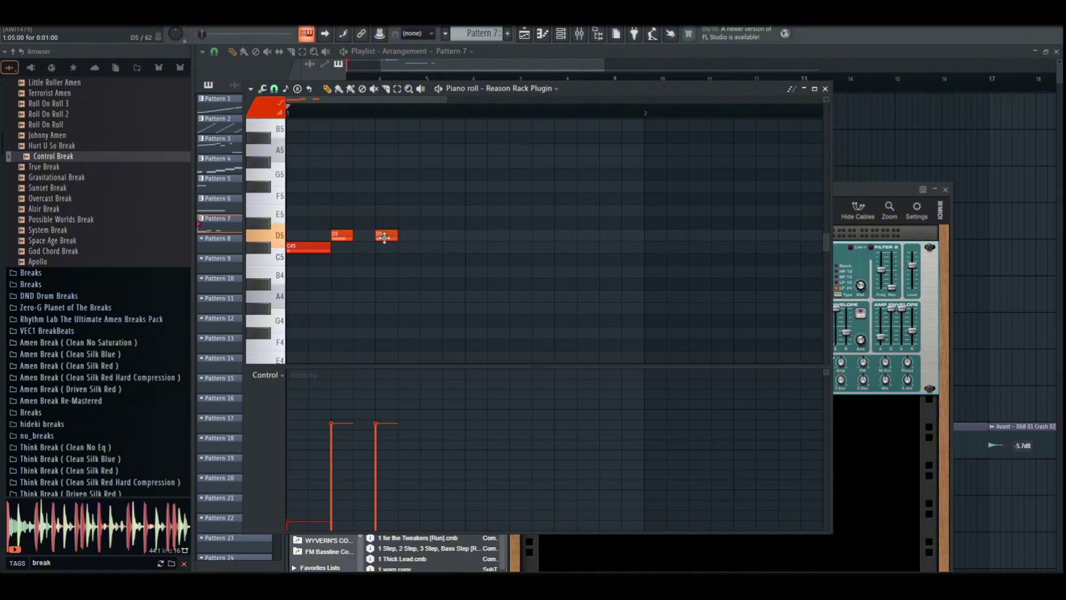
pyautogui.click(444, 247)
pyautogui.moveTo(450, 250); pyautogui.dragTo(471, 244)
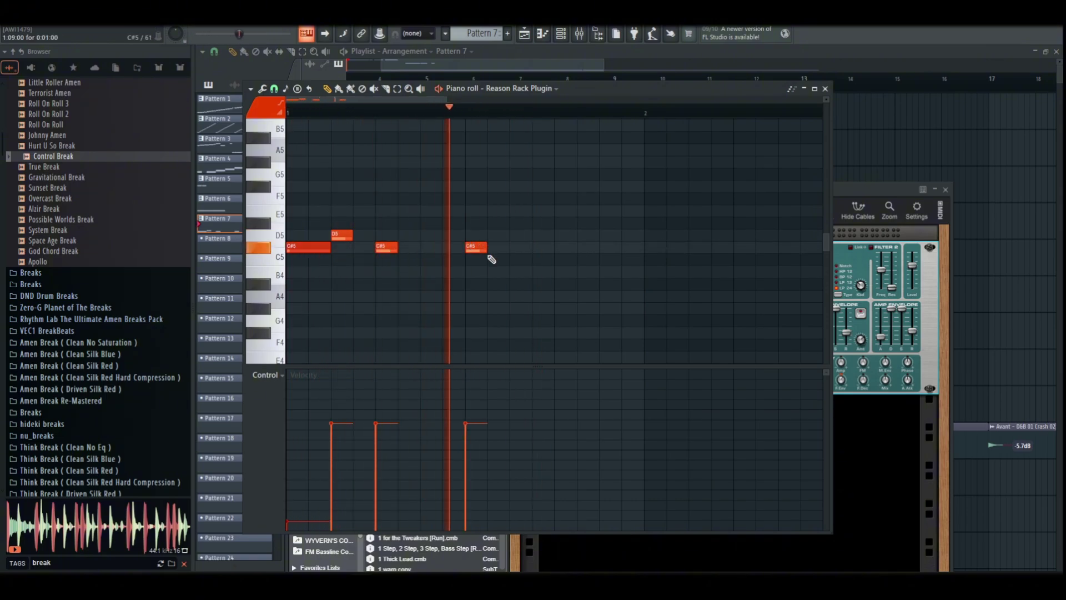
# Step: Continue the riff with D5 at 1:11, C#5 at 1:13 and 1:15, and C5 at 2:01
pyautogui.click(515, 235)
pyautogui.click(560, 248)
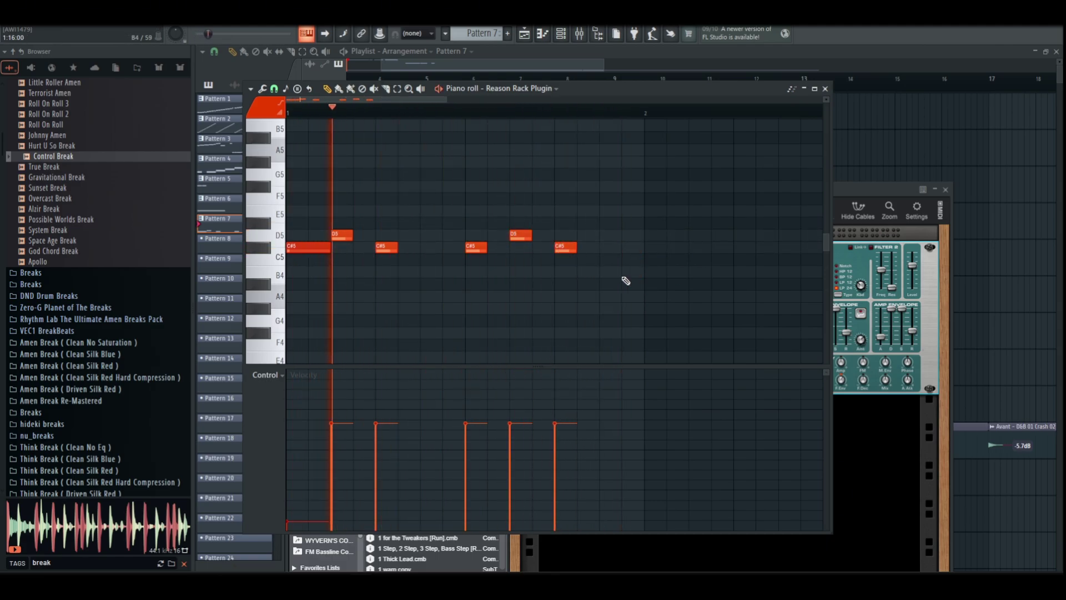
pyautogui.click(628, 247)
pyautogui.click(649, 259)
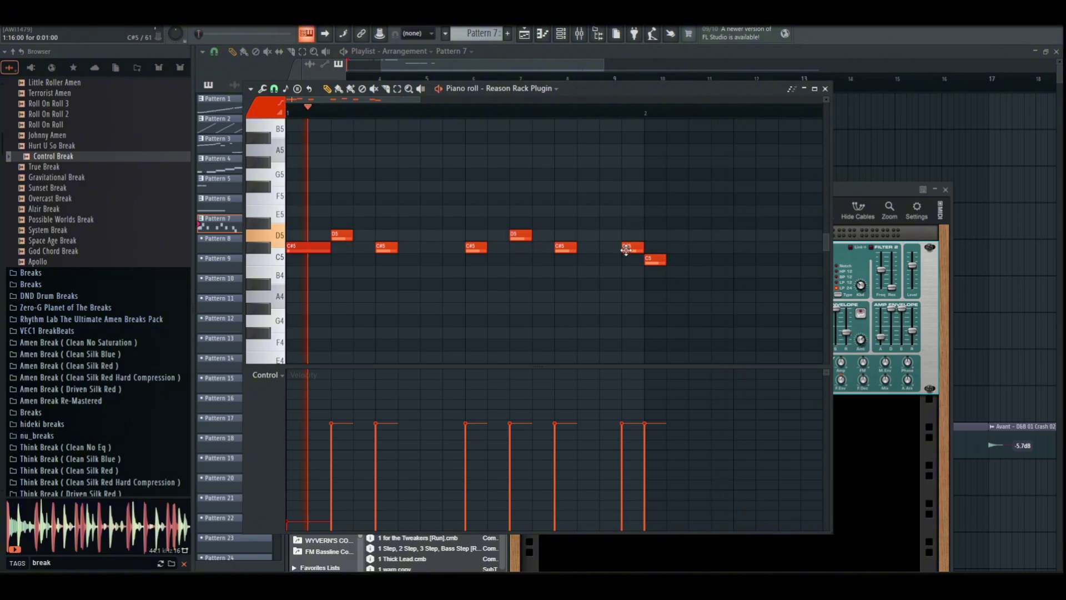
pyautogui.moveTo(627, 250); pyautogui.dragTo(613, 252)
# Step: Add one-step notes in bar 2: A4 at 2:05, G#4 at 2:09 and A4 at 2:13
pyautogui.scroll(-1, 692, 109)
pyautogui.scroll(-3, 725, 126)
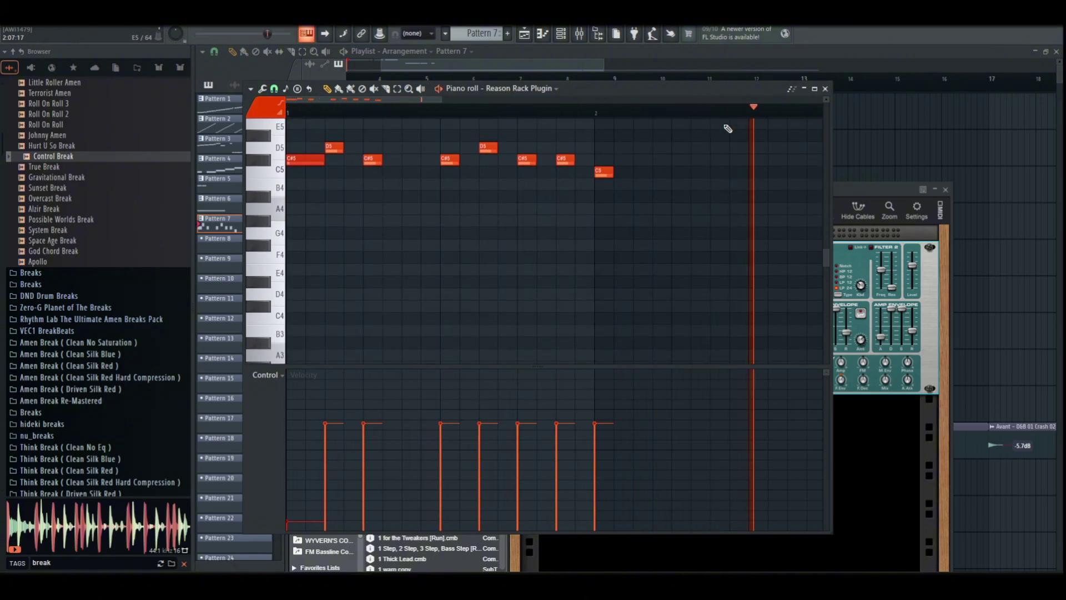
pyautogui.keyDown('ctrl'); pyautogui.scroll(-1, 694, 222); pyautogui.keyUp('ctrl')
pyautogui.scroll(2, 648, 283)
pyautogui.click(633, 296)
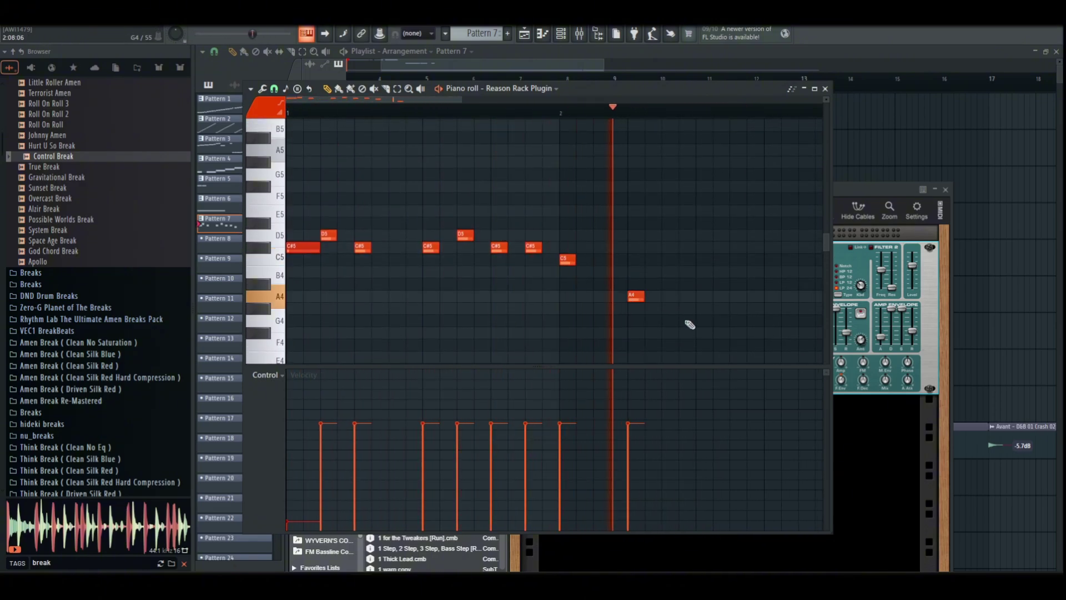
pyautogui.click(705, 309)
pyautogui.click(773, 296)
# Step: Turn off the typing keyboard, select the whole two-bar riff and duplicate it after the original
pyautogui.keyDown('ctrl'); pyautogui.scroll(-1, 744, 114); pyautogui.keyUp('ctrl')
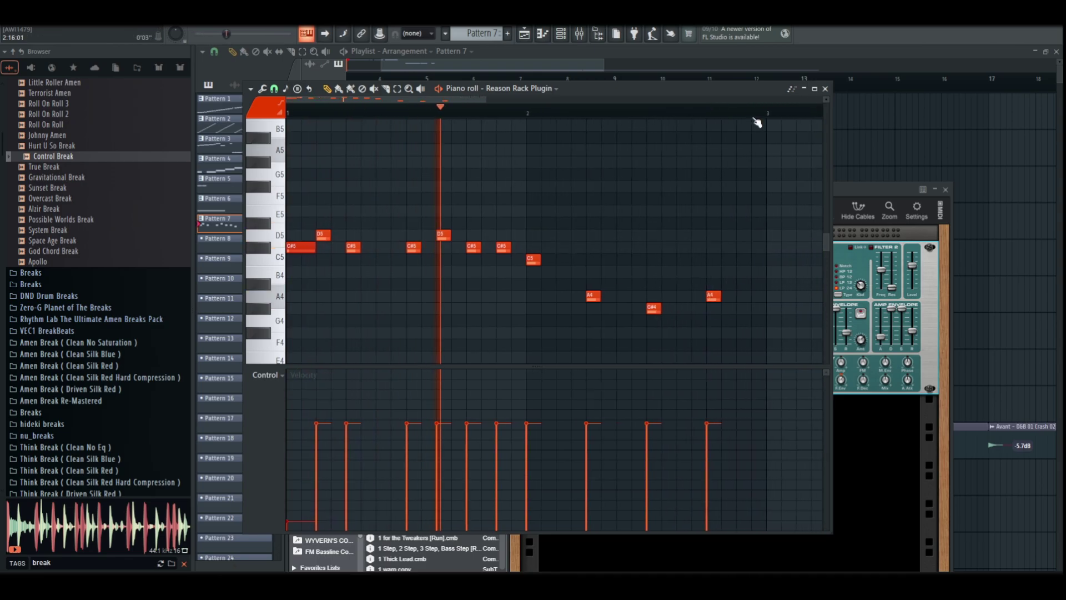
pyautogui.keyDown('ctrl'); pyautogui.scroll(-1, 777, 247); pyautogui.keyUp('ctrl')
pyautogui.click(309, 36)
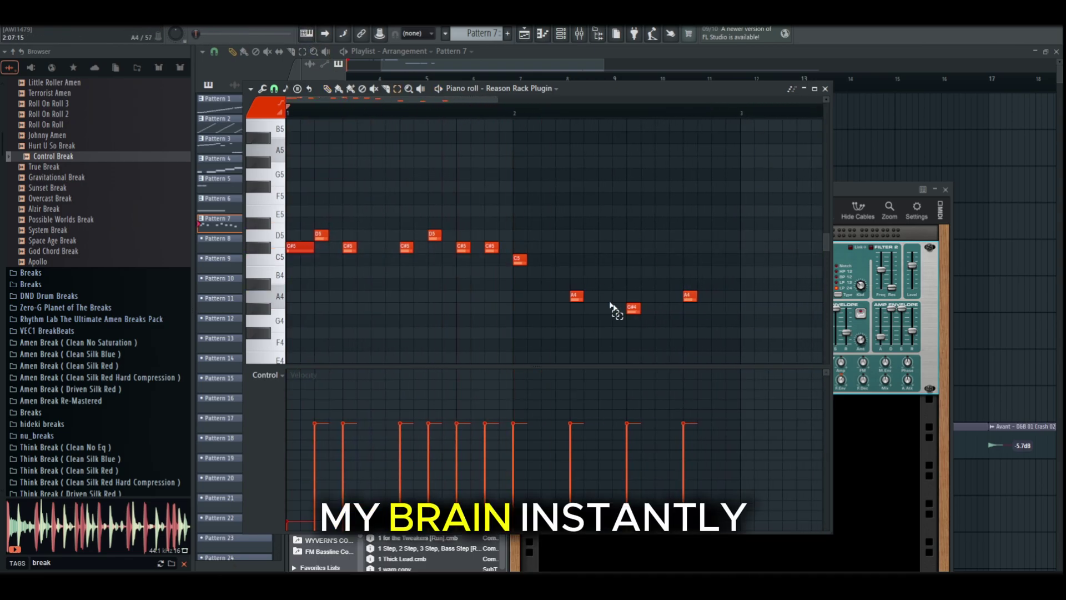
pyautogui.keyDown('ctrl'); pyautogui.moveTo(707, 338); pyautogui.dragTo(154, 127); pyautogui.keyUp('ctrl')
pyautogui.keyDown('ctrl'); pyautogui.scroll(-2, 498, 138); pyautogui.keyUp('ctrl')
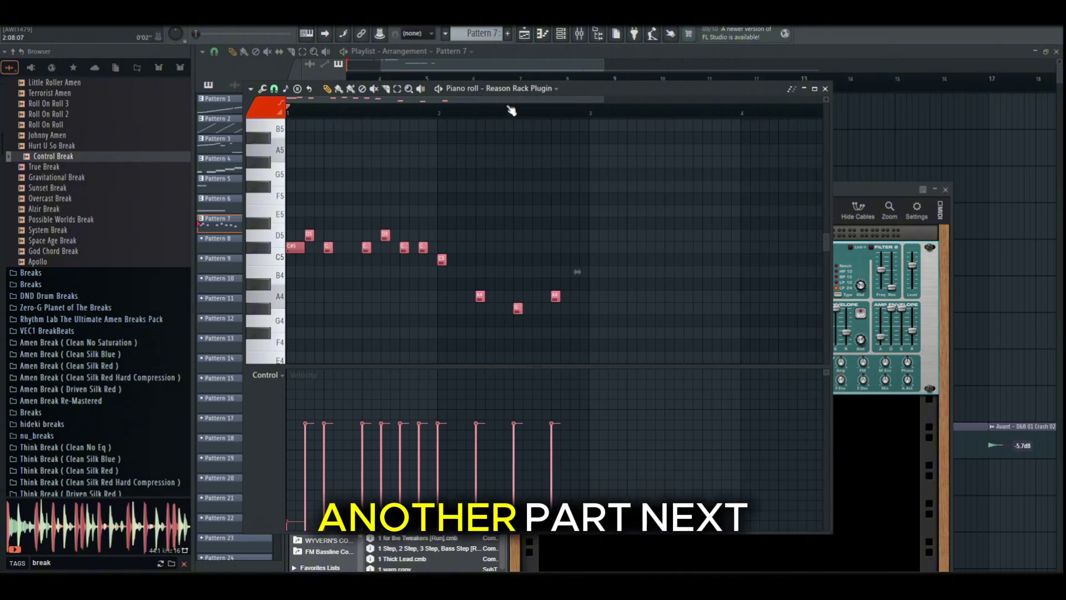
pyautogui.hotkey('ctrl', 'b')
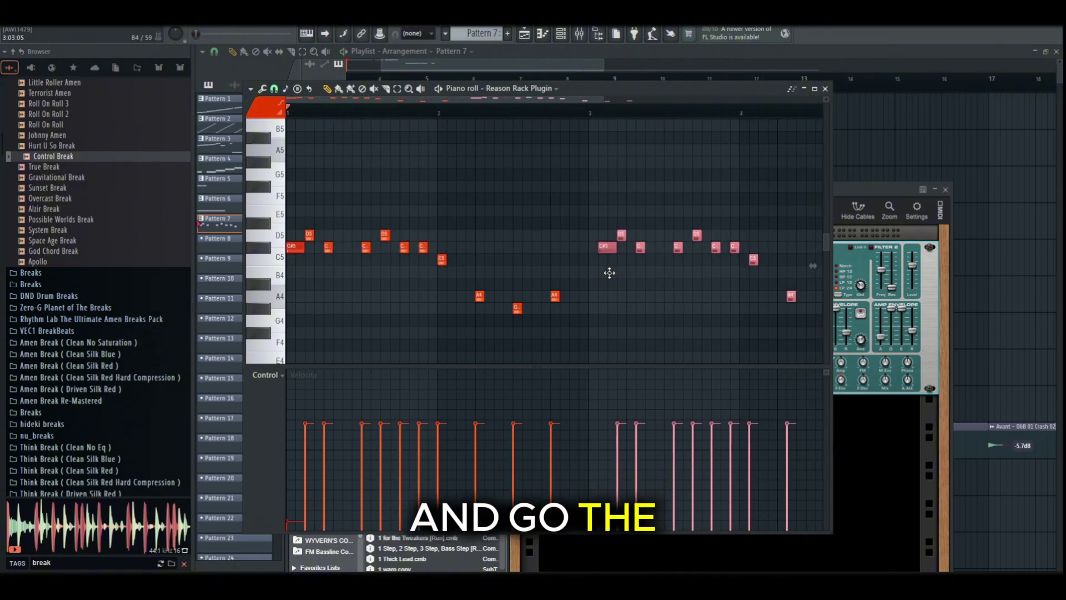
# Step: Lower the duplicated riff in bars 3 and 4 by one semitone and play the pattern
pyautogui.press('Down')
pyautogui.press('space')
pyautogui.scroll(-2, 541, 114)
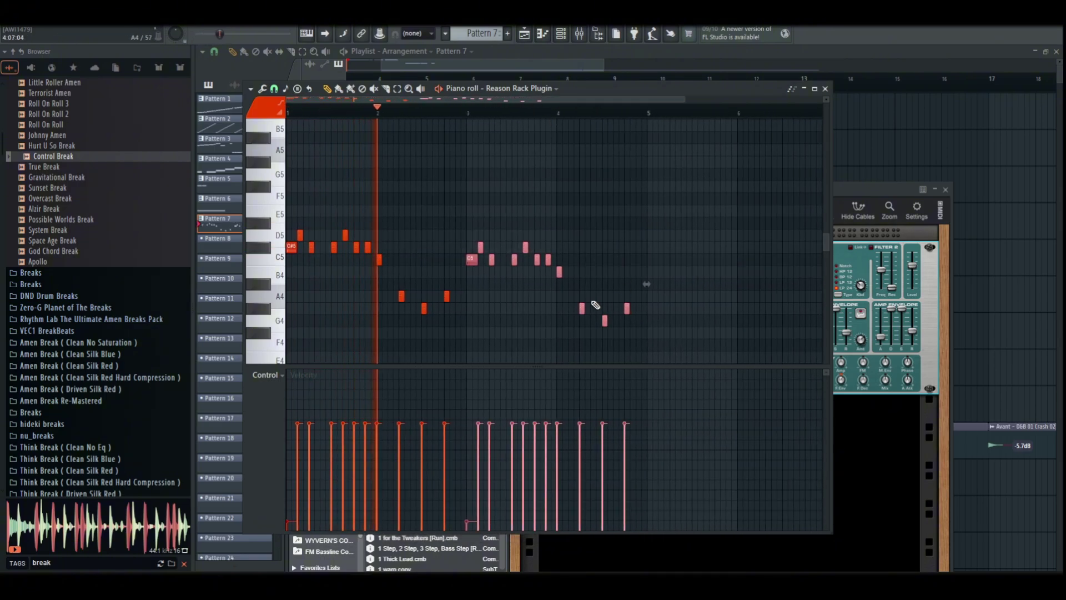
# Step: Select the last three notes in bar 4 and raise them six semitones to D5, C#5 and D5
pyautogui.moveTo(578, 290); pyautogui.dragTo(657, 333)
pyautogui.press('Up')
pyautogui.press('Up')
pyautogui.press('Up')
pyautogui.press('Up')
pyautogui.press('Up')
pyautogui.press('Up')
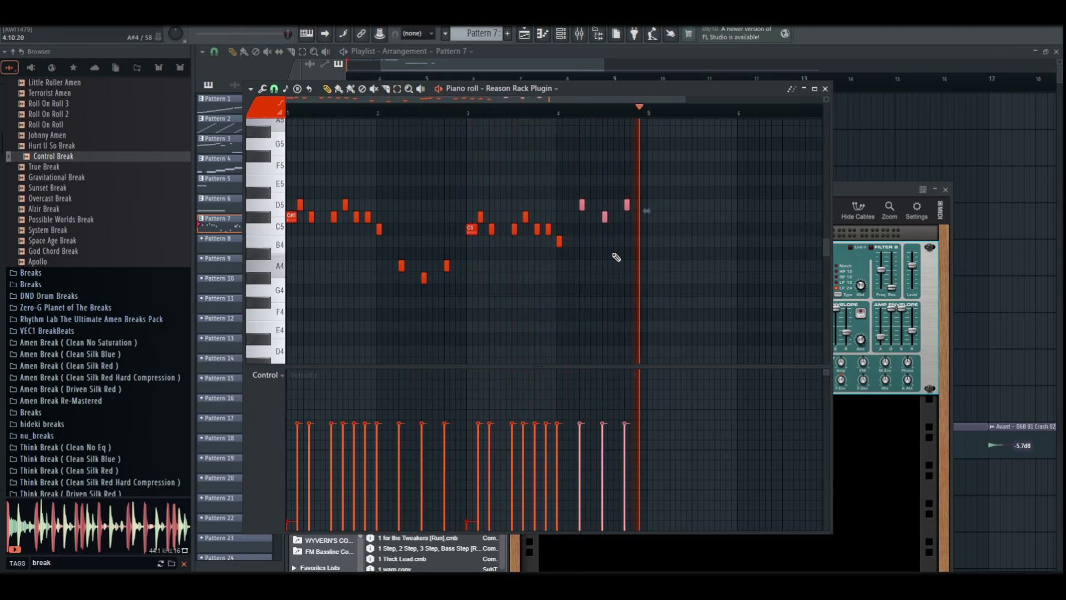
# Step: Lower bar 3's opening note to B4 and raise the four C5 notes after it to C#5
pyautogui.moveTo(482, 236); pyautogui.dragTo(482, 249)
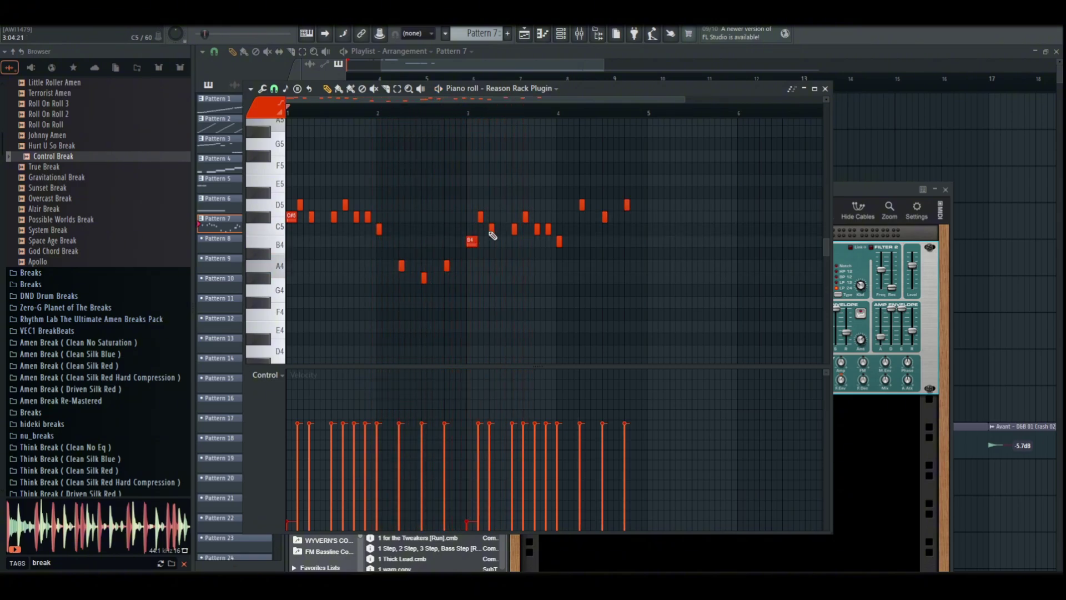
pyautogui.moveTo(489, 229); pyautogui.dragTo(560, 229)
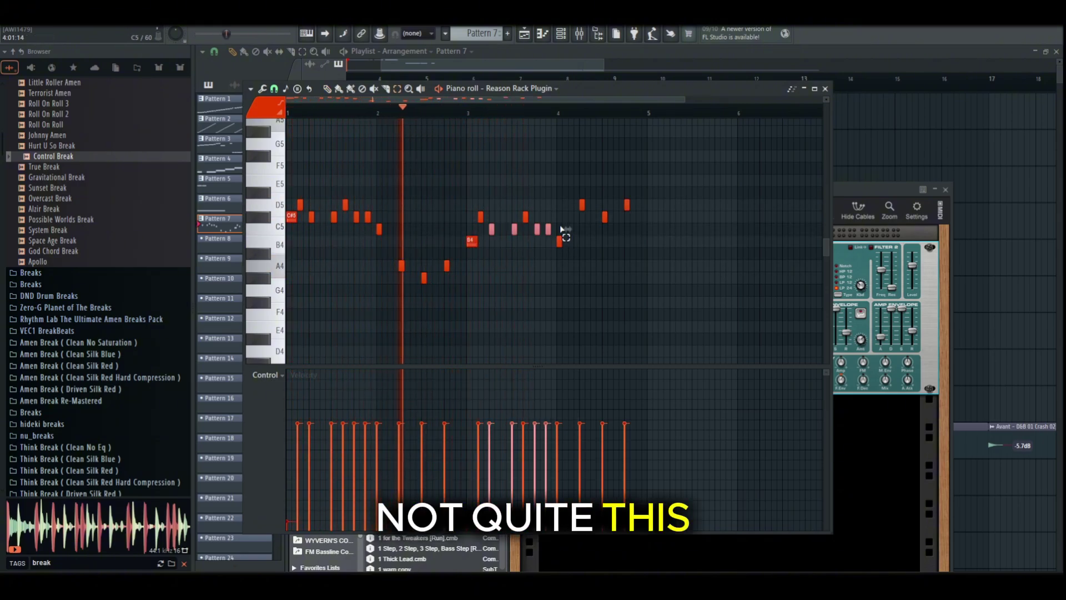
pyautogui.hotkey('shift', 'Up')
pyautogui.press('Up')
pyautogui.press('Up')
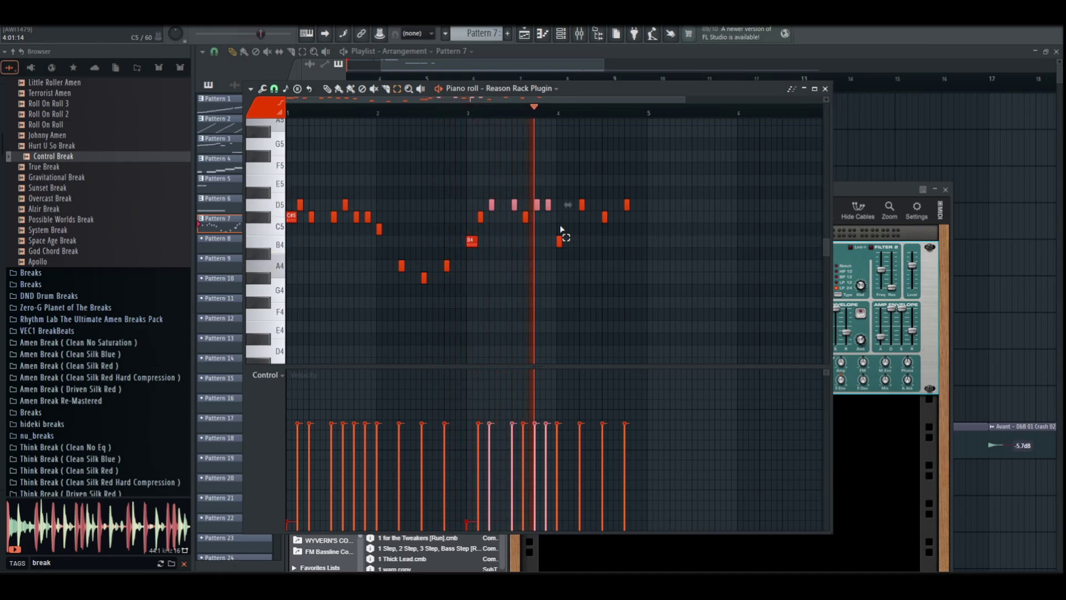
pyautogui.hotkey('shift', 'Down')
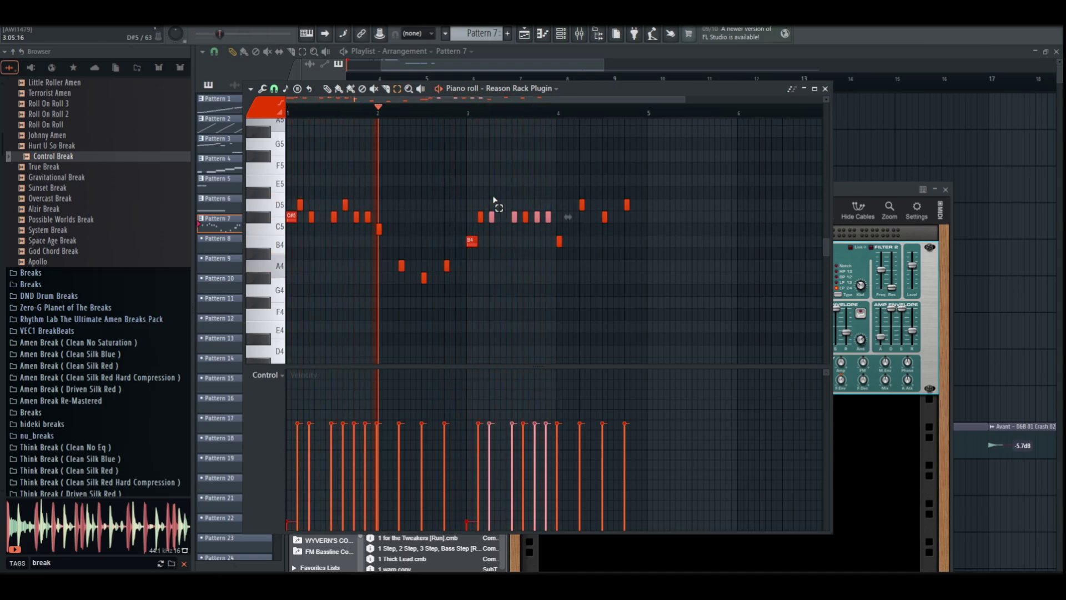
# Step: Raise bar 3's second note to D5 and increase its velocity
pyautogui.click(481, 218)
pyautogui.press('Up')
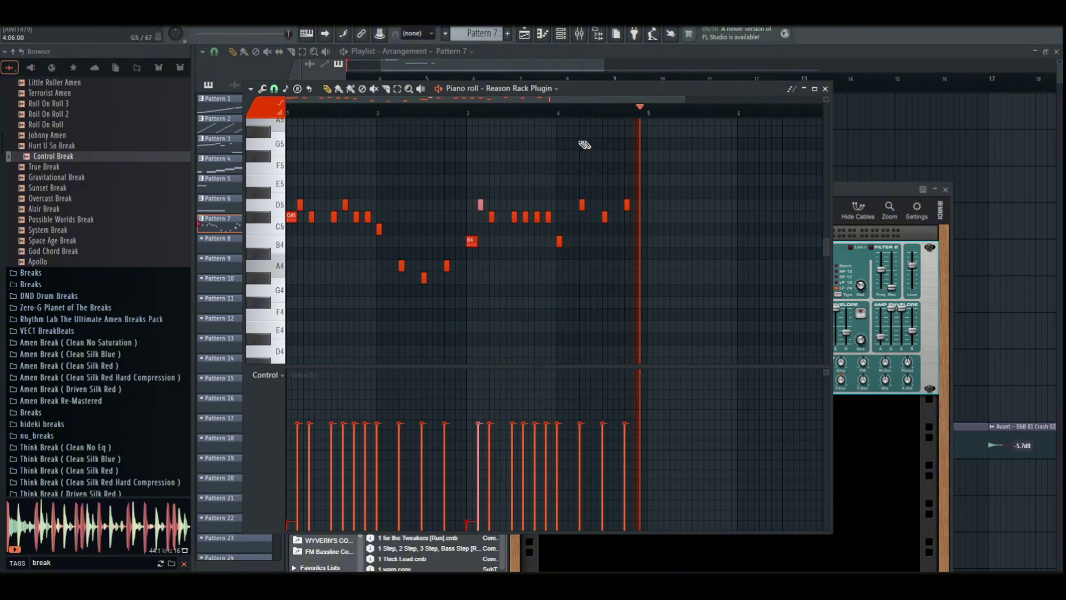
pyautogui.moveTo(644, 375); pyautogui.dragTo(385, 372)
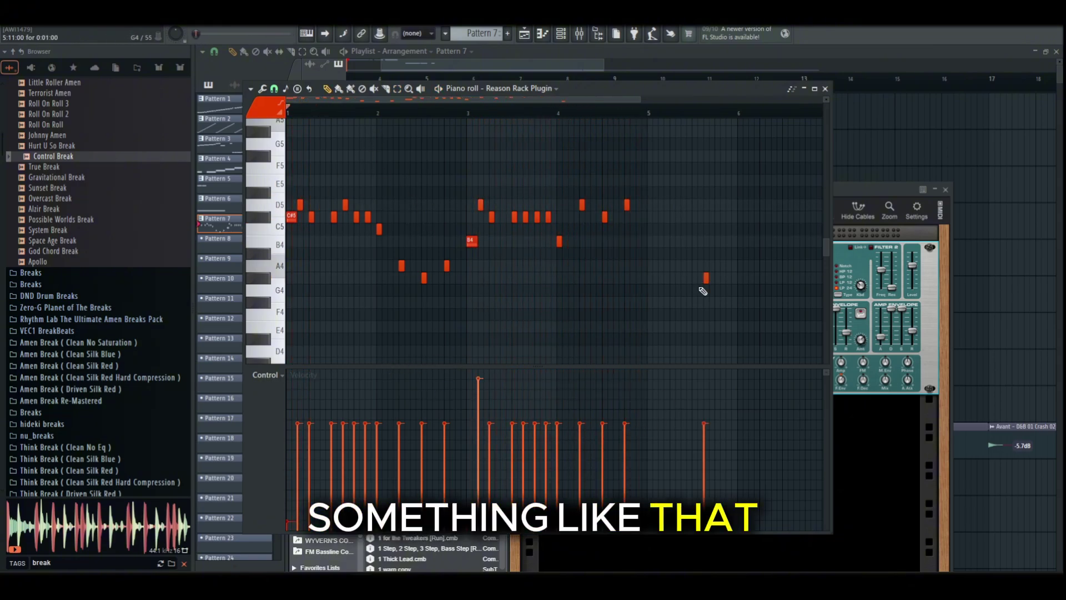
pyautogui.rightClick(706, 277)
# Step: Turn on the SubTractor's filter envelope invert and turn up the velocity control for the filter envelope
pyautogui.click(859, 192)
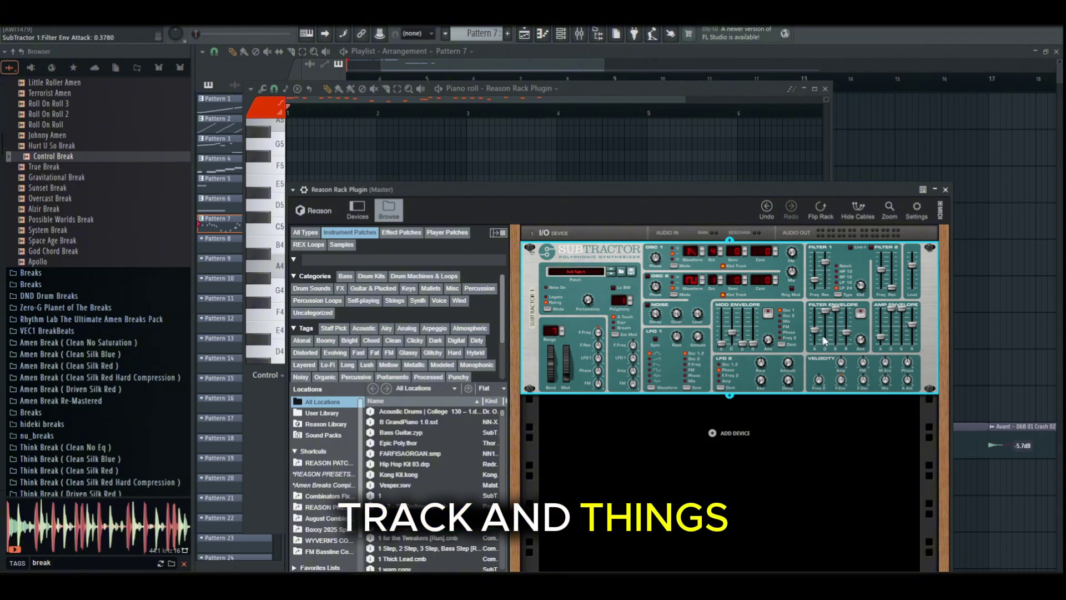
pyautogui.click(860, 314)
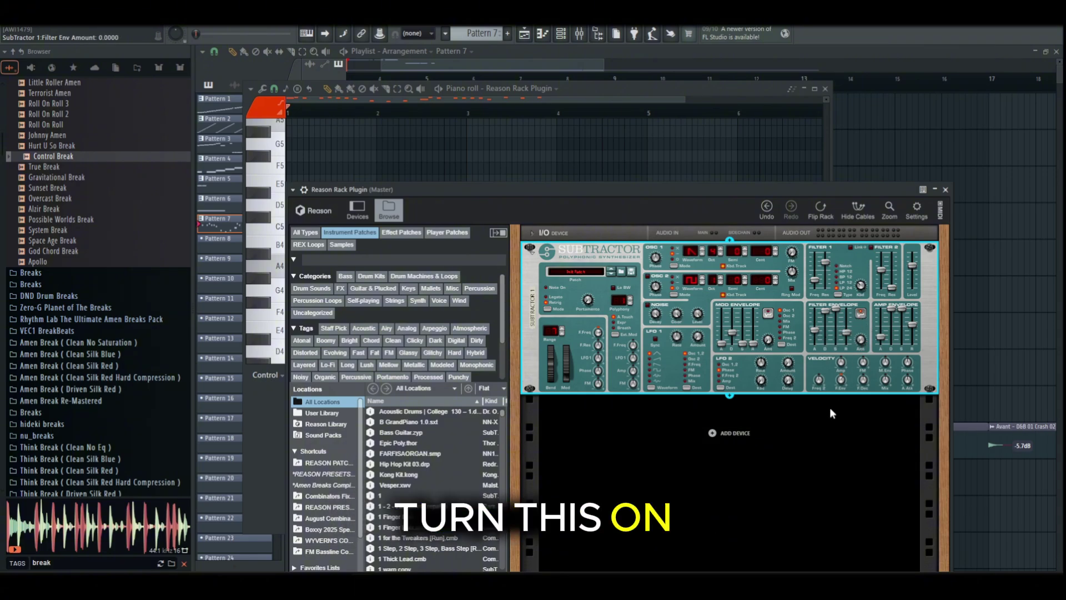
pyautogui.moveTo(841, 380); pyautogui.dragTo(853, 303)
pyautogui.click(717, 255)
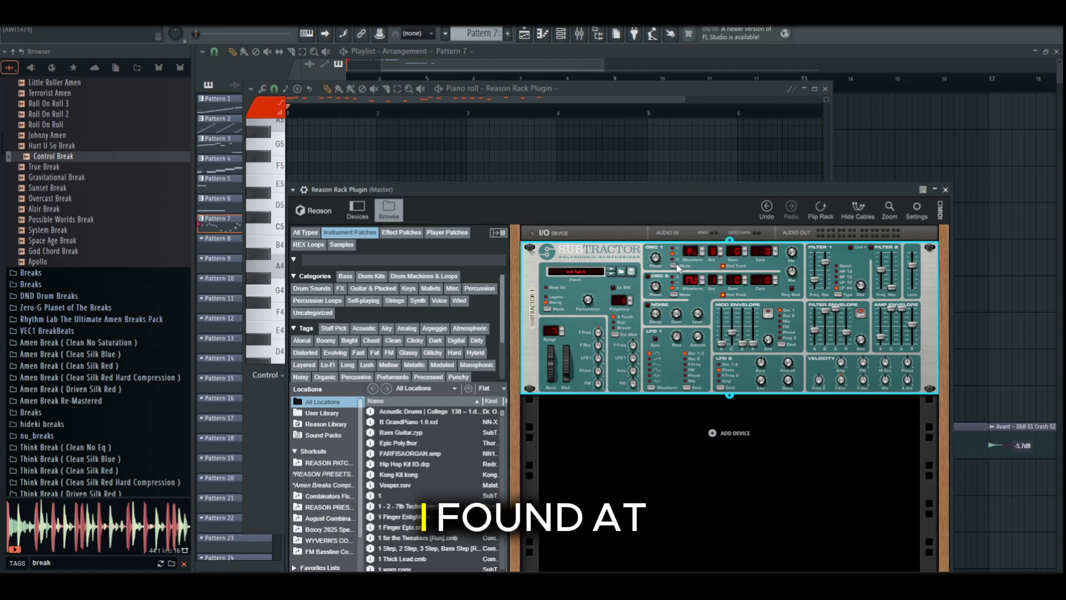
# Step: Raise the SubTractor's filter envelope attack and Filter 1 frequency, auditioning the sound with the typing keyboard on
pyautogui.click(306, 34)
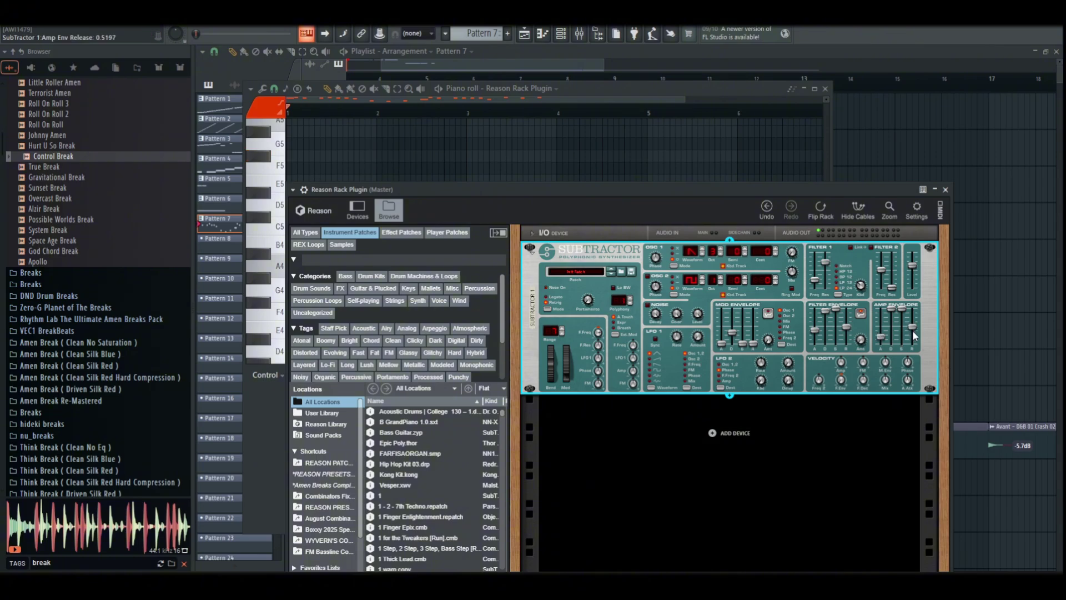
pyautogui.moveTo(815, 327); pyautogui.dragTo(816, 320)
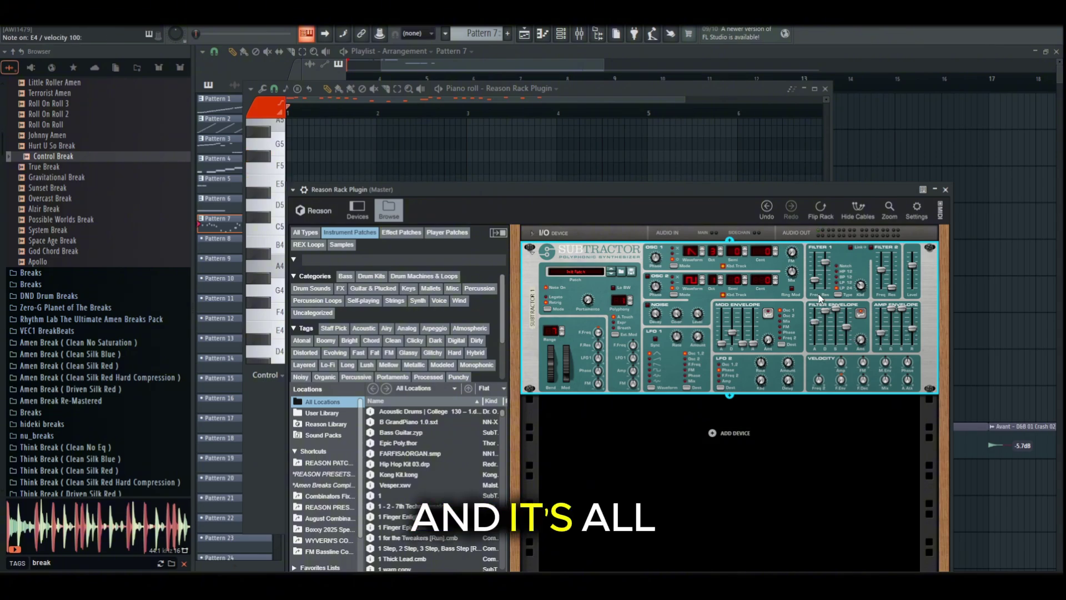
pyautogui.moveTo(815, 279); pyautogui.dragTo(814, 271)
pyautogui.press('m')
pyautogui.press('c')
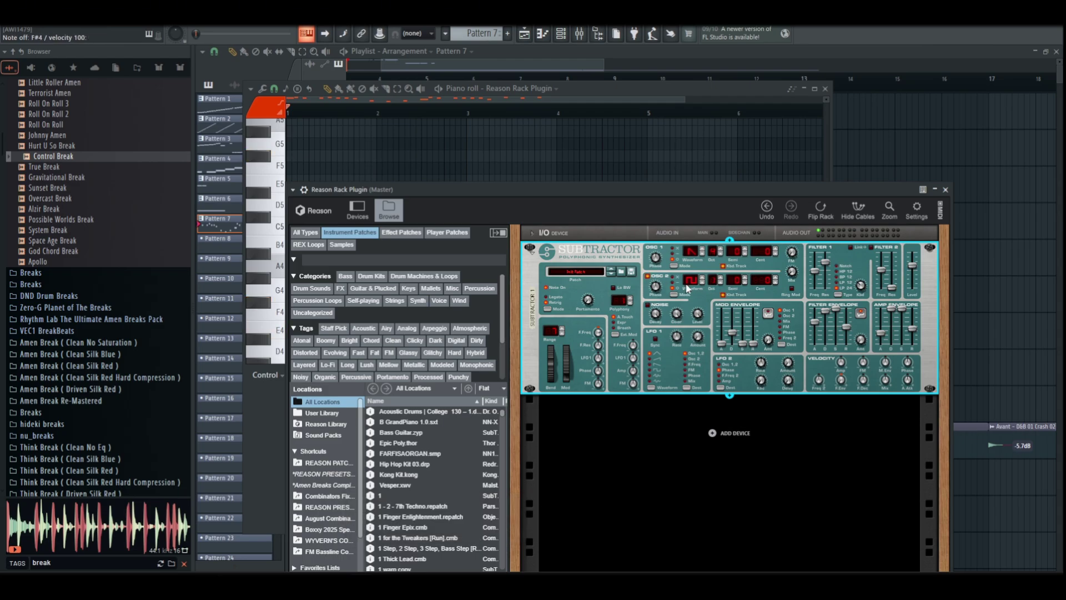
# Step: Play the riff in the piano roll and draw a rising velocity ramp across the first bar's notes
pyautogui.click(621, 91)
pyautogui.press('space')
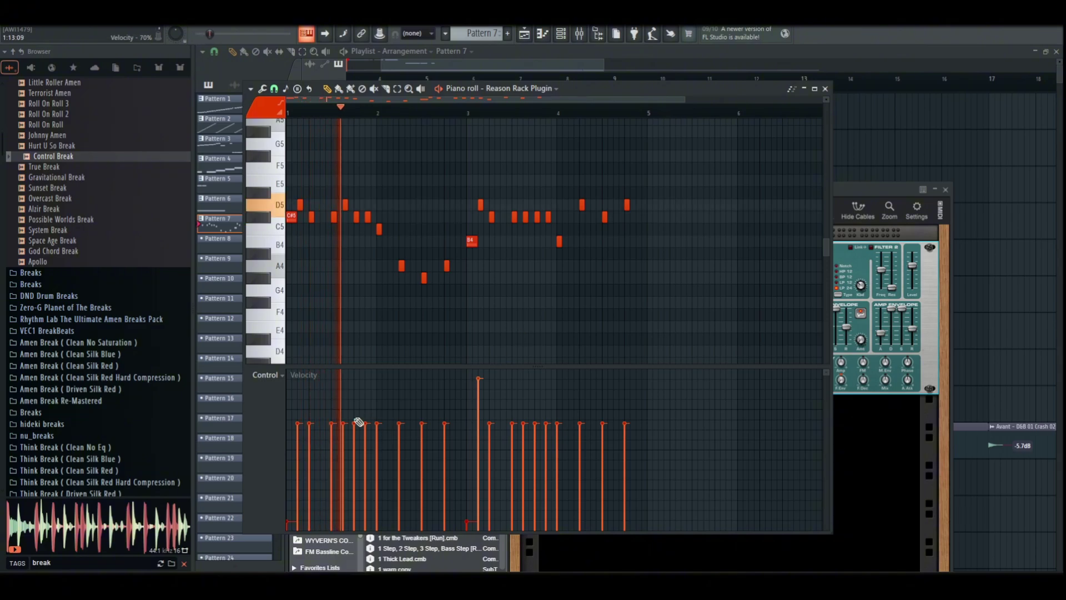
pyautogui.press('space')
pyautogui.rightClick(452, 317)
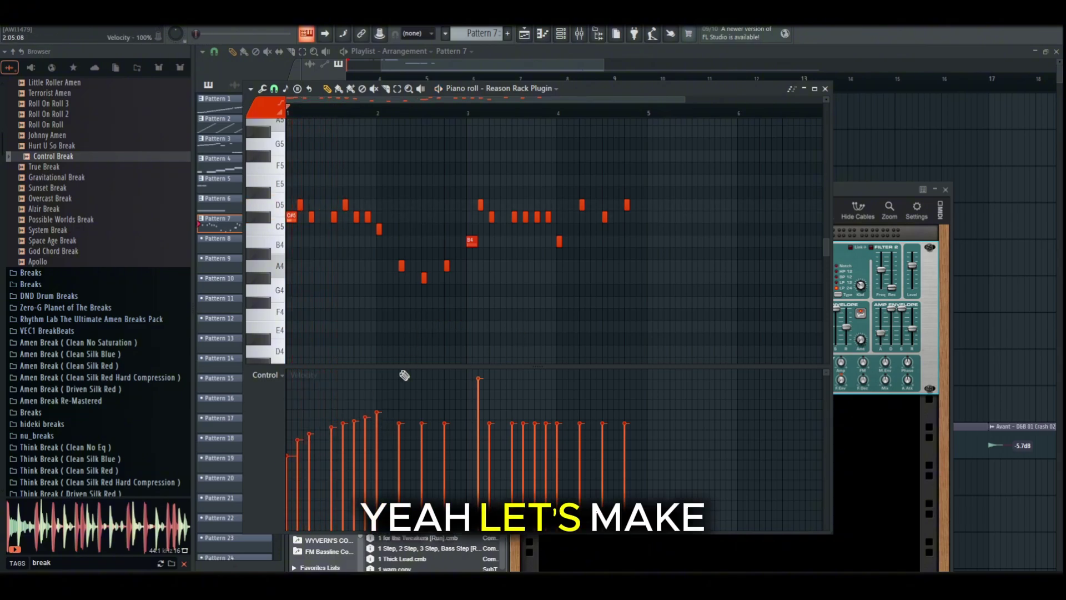
# Step: Lower the first four notes' velocities into a steeper rising ramp and play the riff
pyautogui.click(331, 470)
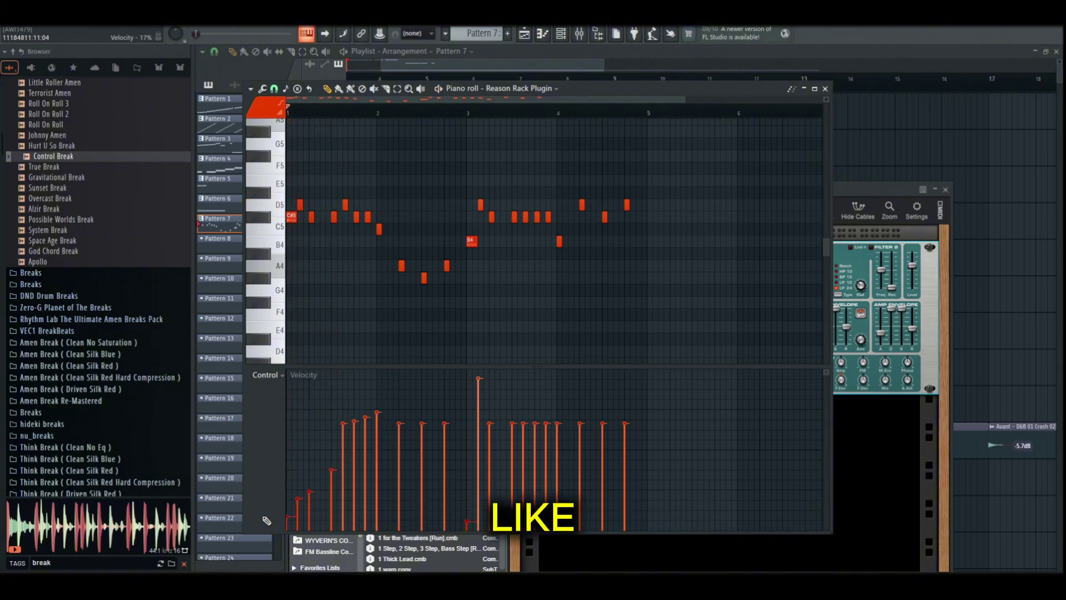
pyautogui.press('space')
pyautogui.press('space')
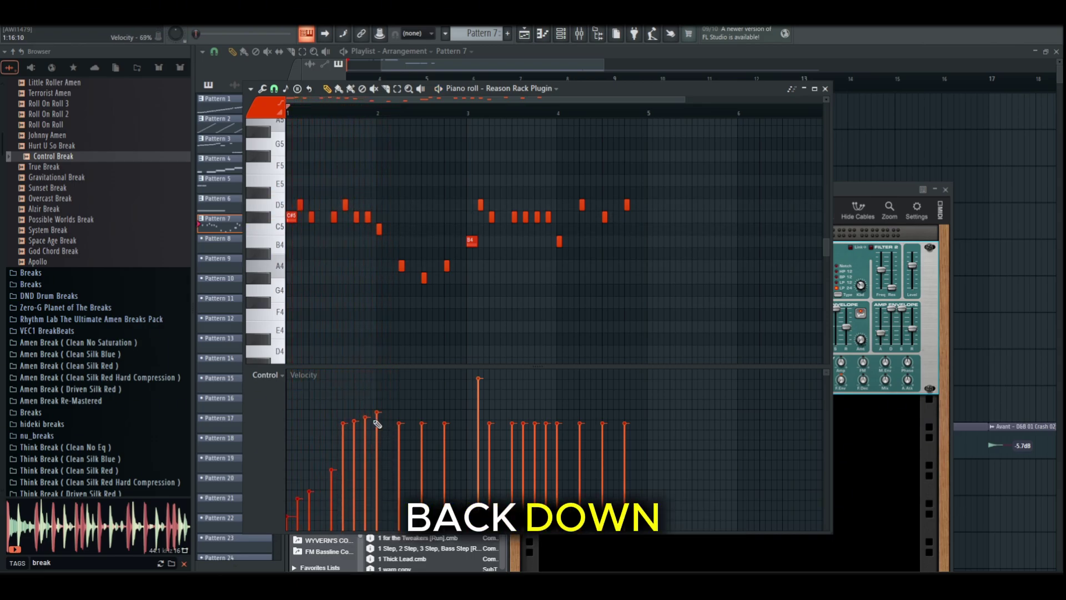
# Step: Play the riff and reshape velocities from the second bar onward into a dip, a rise, a second dip and a final rise
pyautogui.press('space')
pyautogui.moveTo(423, 481); pyautogui.dragTo(523, 423)
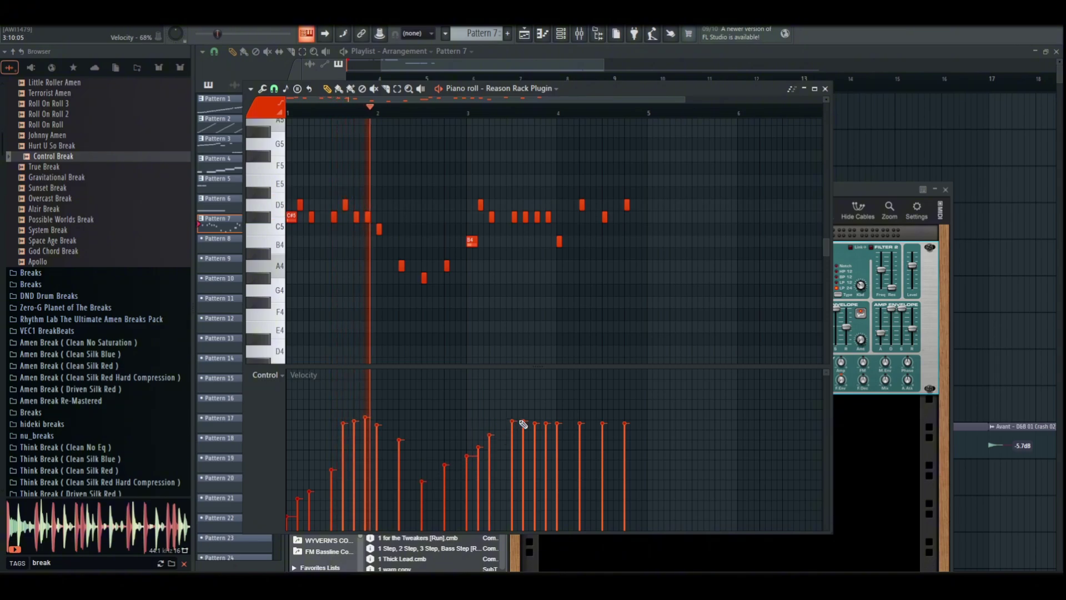
pyautogui.moveTo(477, 451)
pyautogui.mouseDown()
pyautogui.moveTo(504, 417)
pyautogui.moveTo(626, 415)
pyautogui.moveTo(654, 466)
pyautogui.moveTo(532, 459)
pyautogui.moveTo(582, 476)
pyautogui.mouseUp()
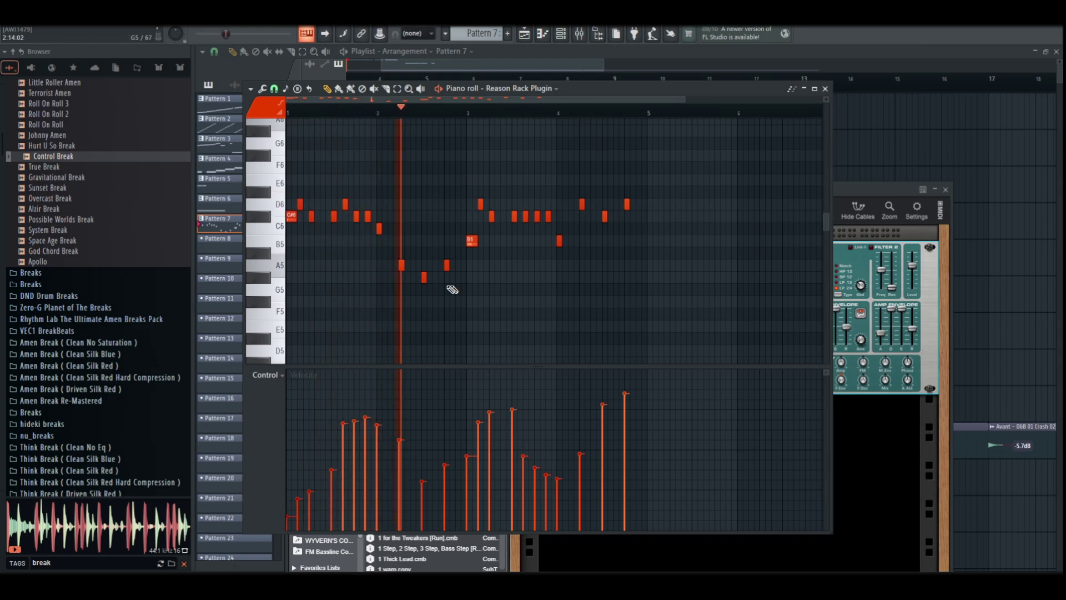
# Step: Transpose the whole riff up one octave and stop playback
pyautogui.hotkey('ctrl', 'Up')
pyautogui.scroll(-3, 364, 252)
pyautogui.press('space')
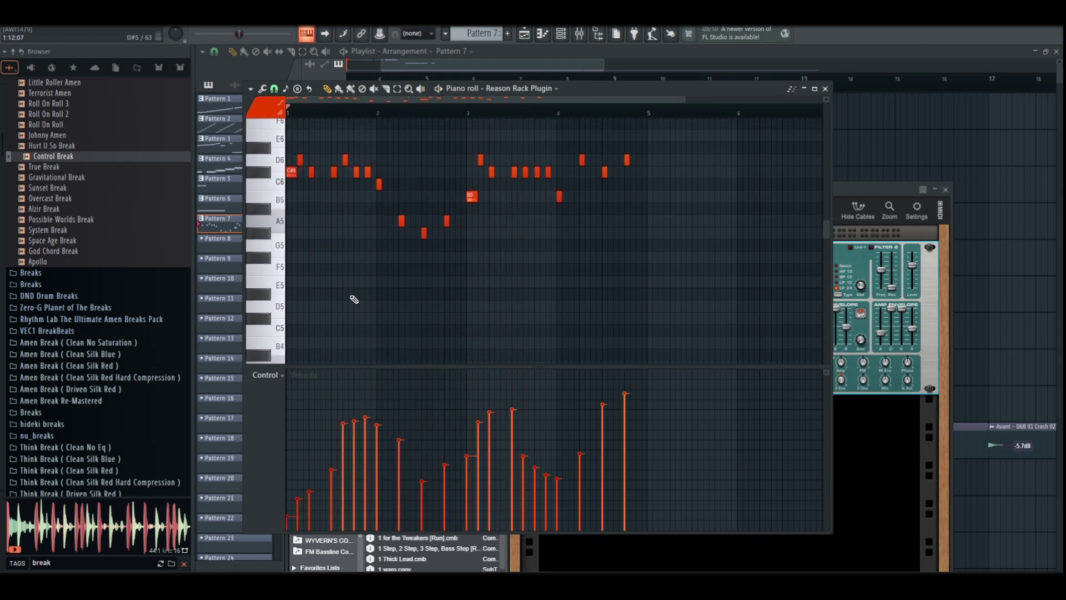
# Step: Set the SubTractor's portamento to 0.2520 and return to the riff's piano roll
pyautogui.moveTo(851, 194); pyautogui.dragTo(852, 197)
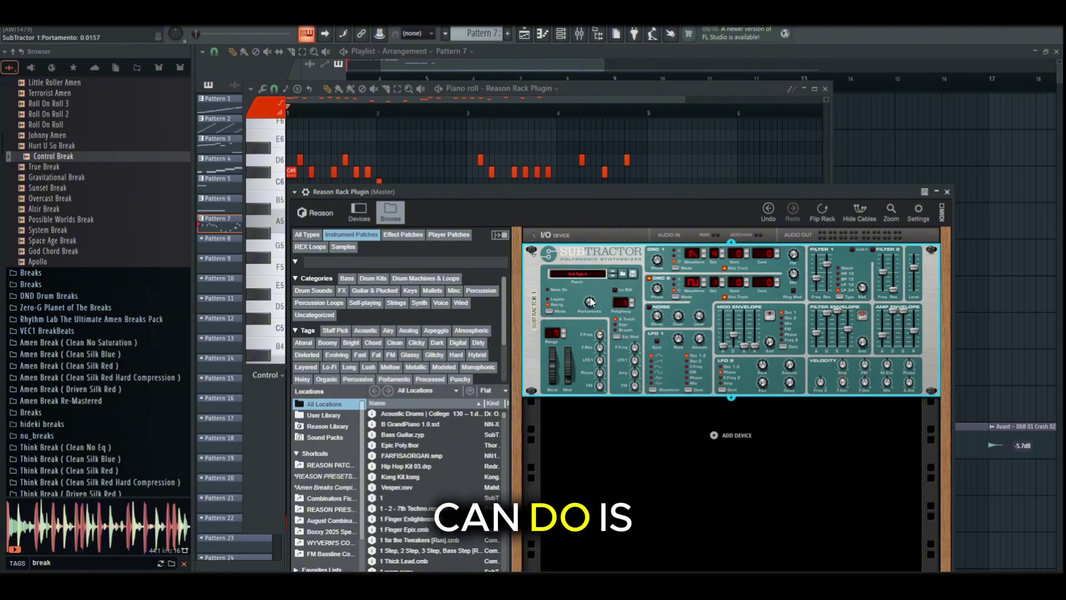
pyautogui.moveTo(599, 274); pyautogui.dragTo(597, 280)
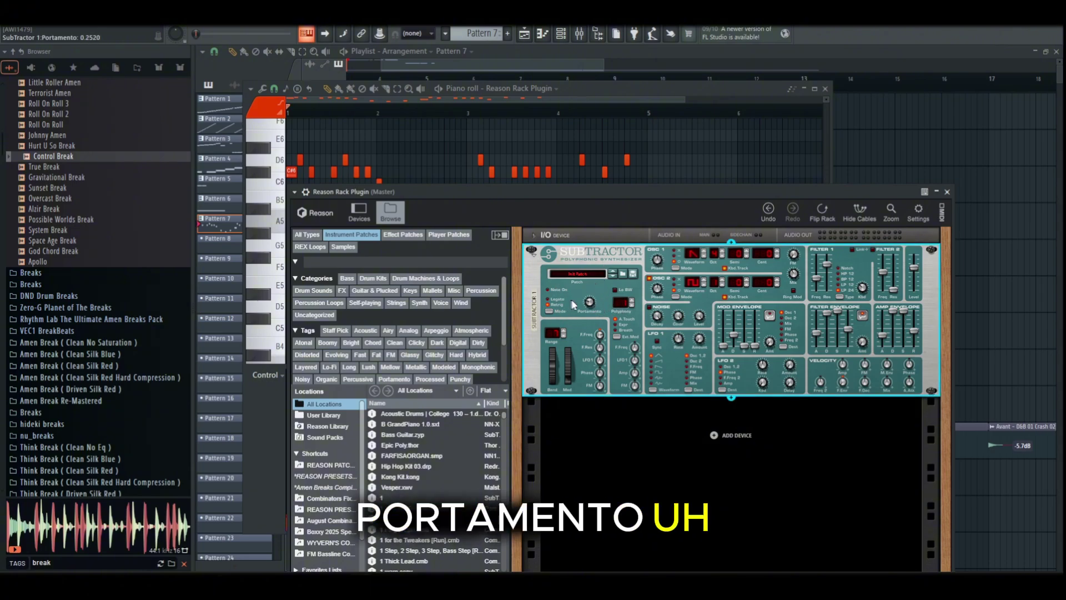
pyautogui.click(694, 87)
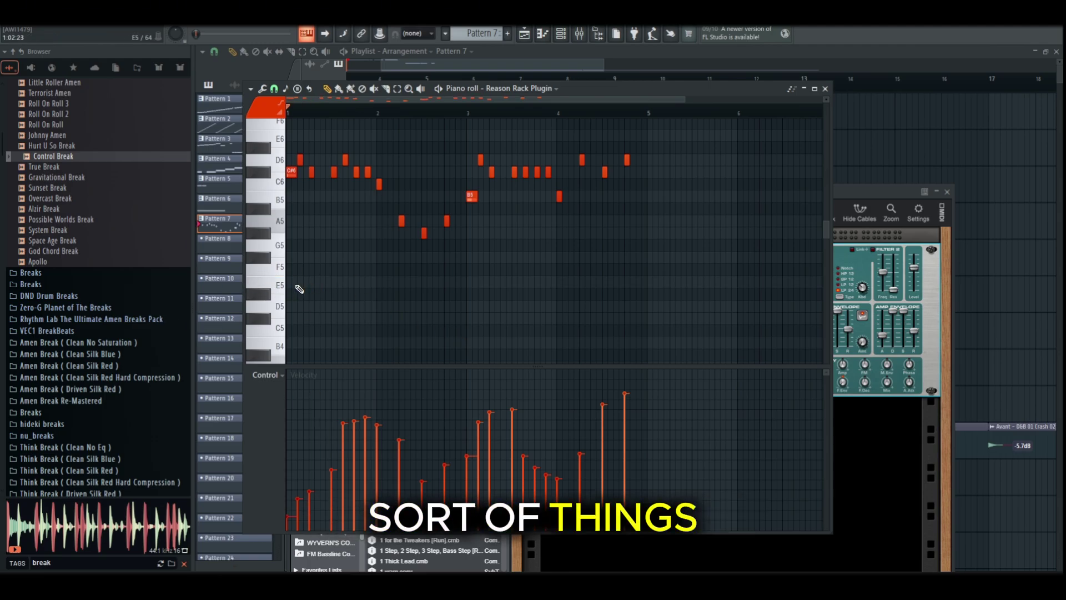
# Step: Add four evenly spaced A6 notes above the riff in the first bar, lengthening the first one before repeating it
pyautogui.scroll(5, 315, 309)
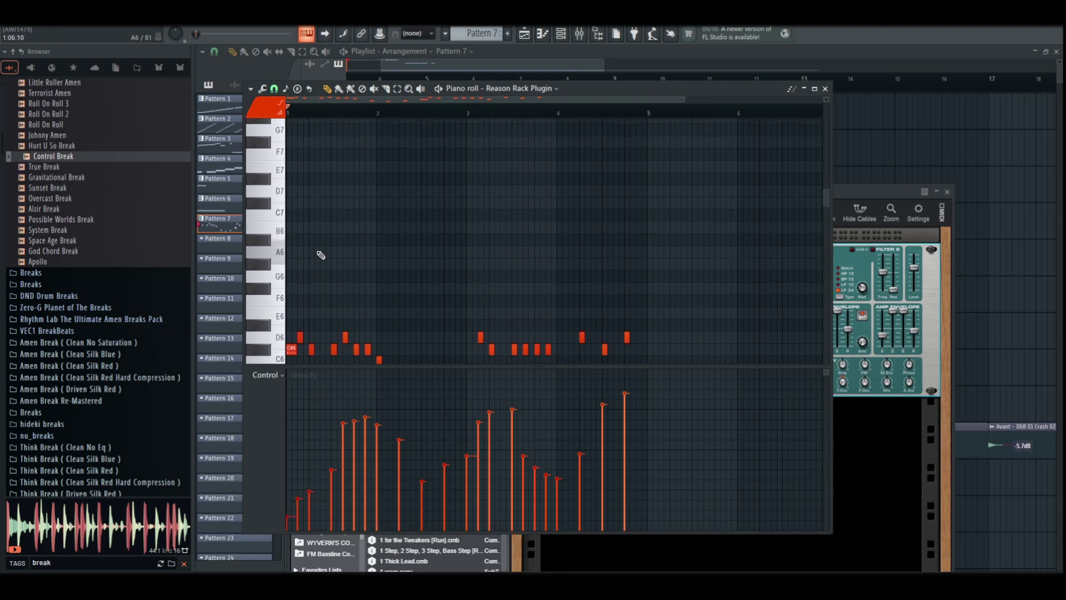
pyautogui.scroll(-2, 311, 245)
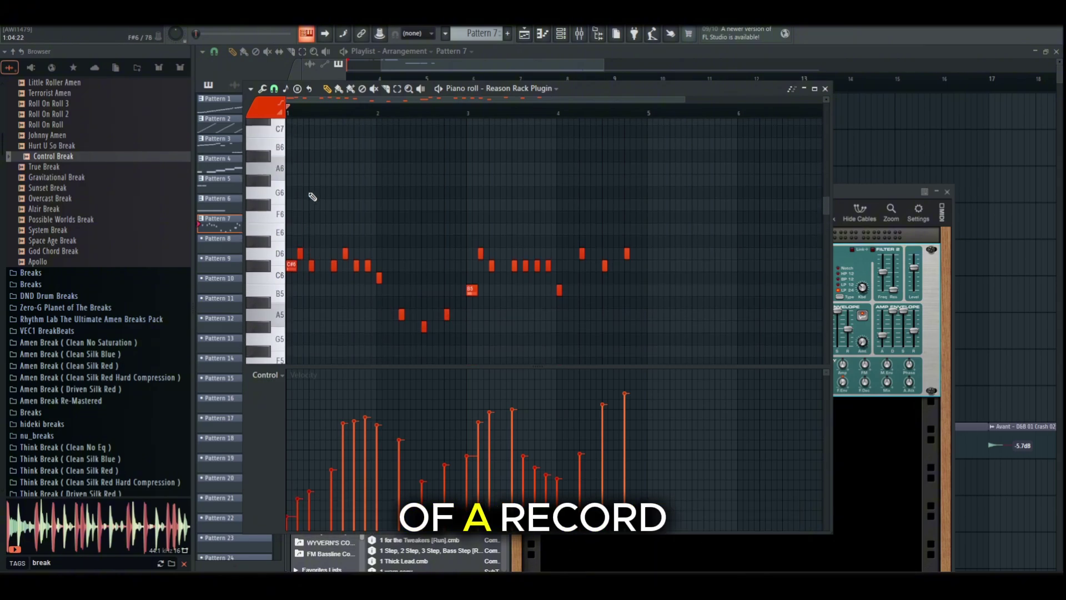
pyautogui.scroll(1, 313, 196)
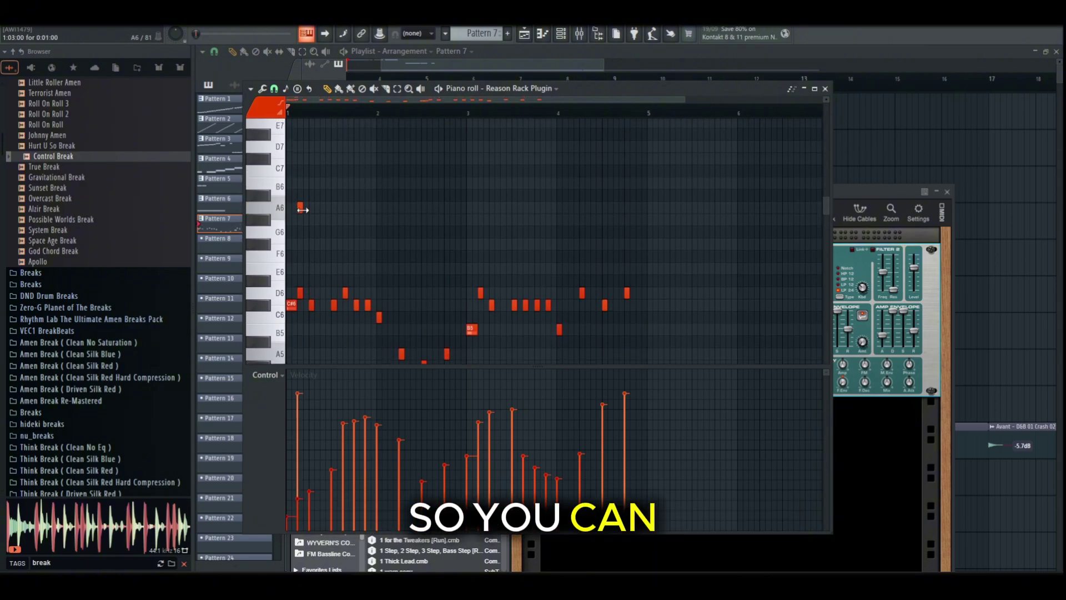
pyautogui.moveTo(302, 208); pyautogui.dragTo(308, 208)
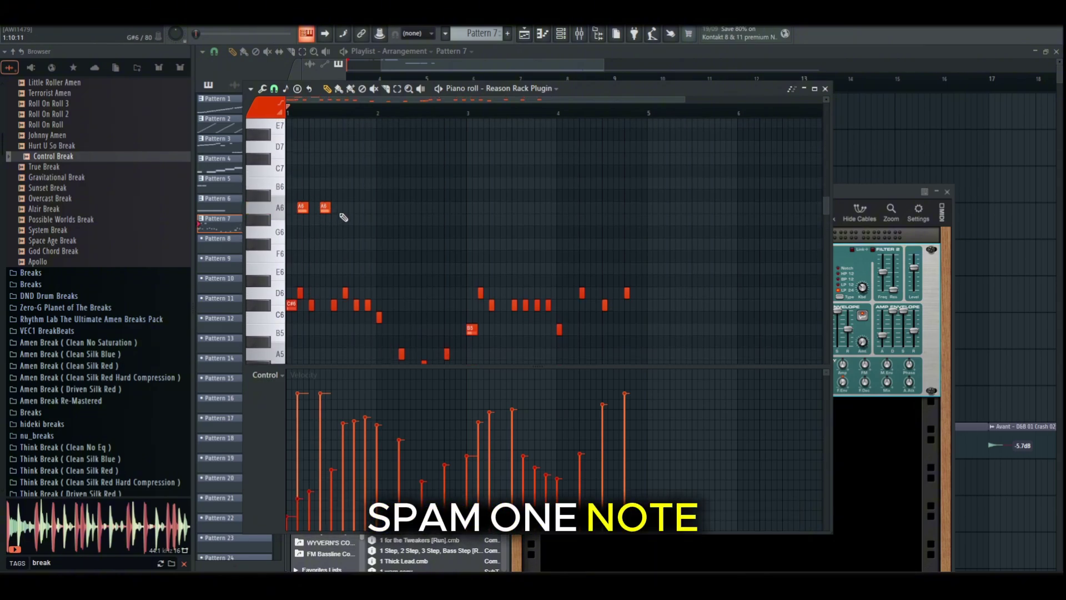
pyautogui.click(347, 208)
pyautogui.click(370, 207)
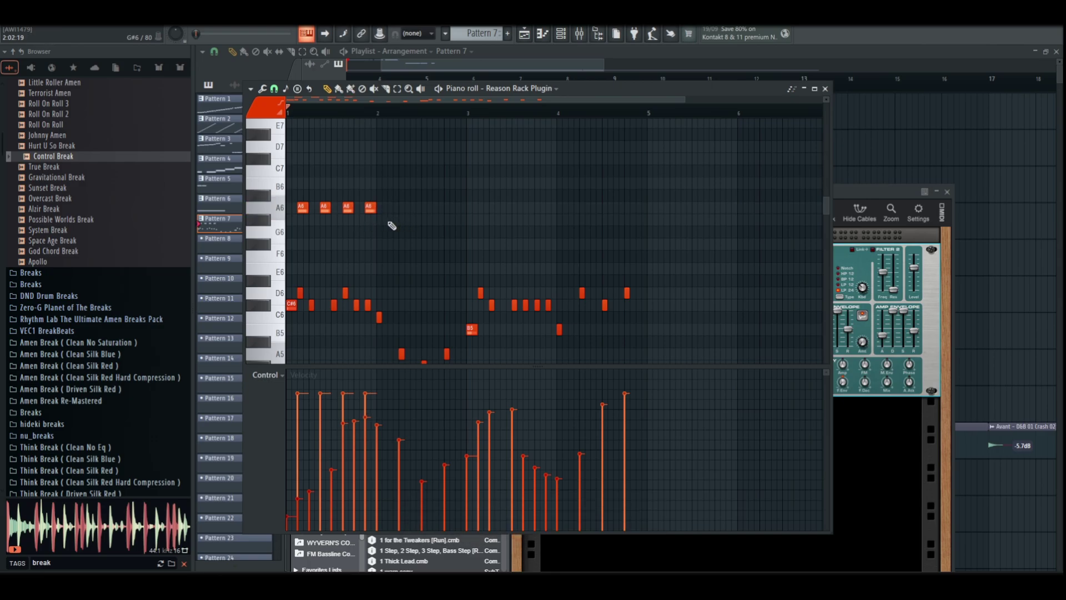
# Step: Add four evenly spaced G#6 notes in the second bar and play the pattern
pyautogui.moveTo(434, 225); pyautogui.dragTo(503, 206)
pyautogui.click(461, 219)
pyautogui.click(470, 206)
pyautogui.rightClick(504, 207)
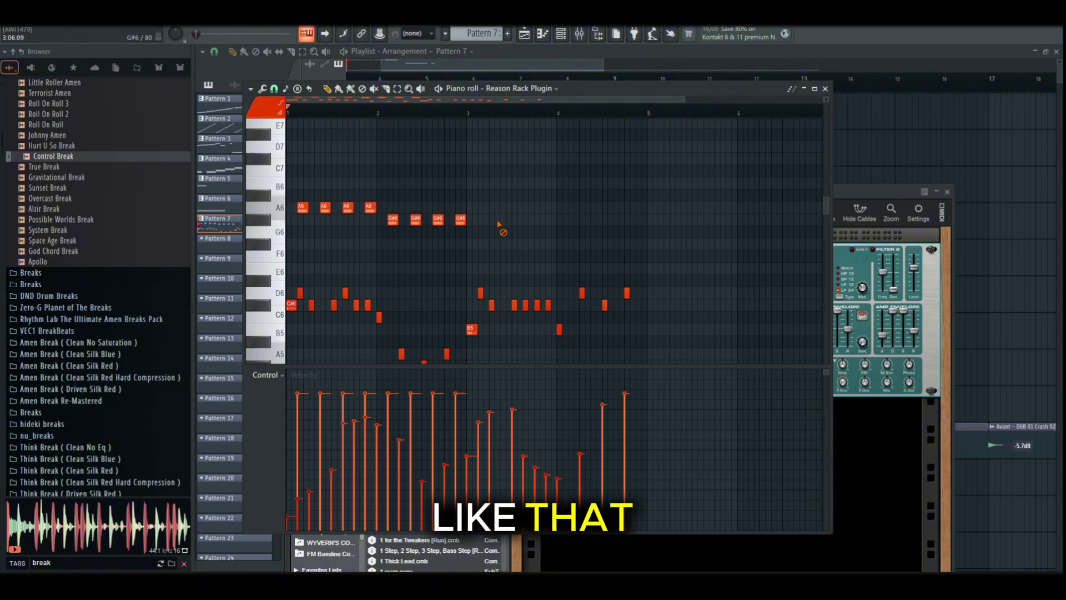
pyautogui.press('space')
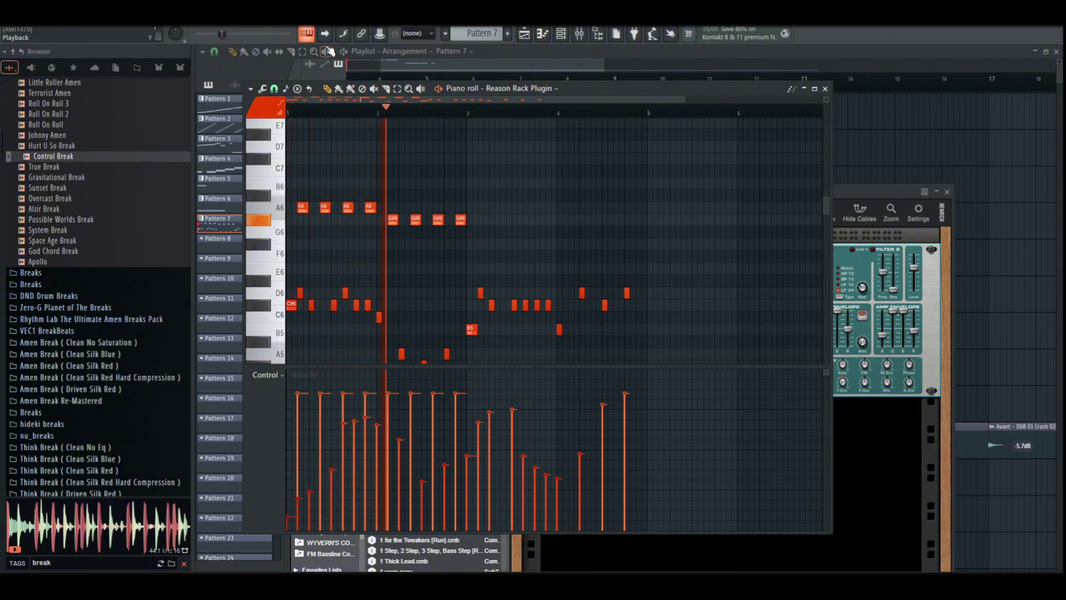
# Step: Select the eight upper A6 and G#6 notes and duplicate them into the third and fourth bars while the pattern plays
pyautogui.moveTo(537, 174); pyautogui.dragTo(250, 238)
pyautogui.press('space')
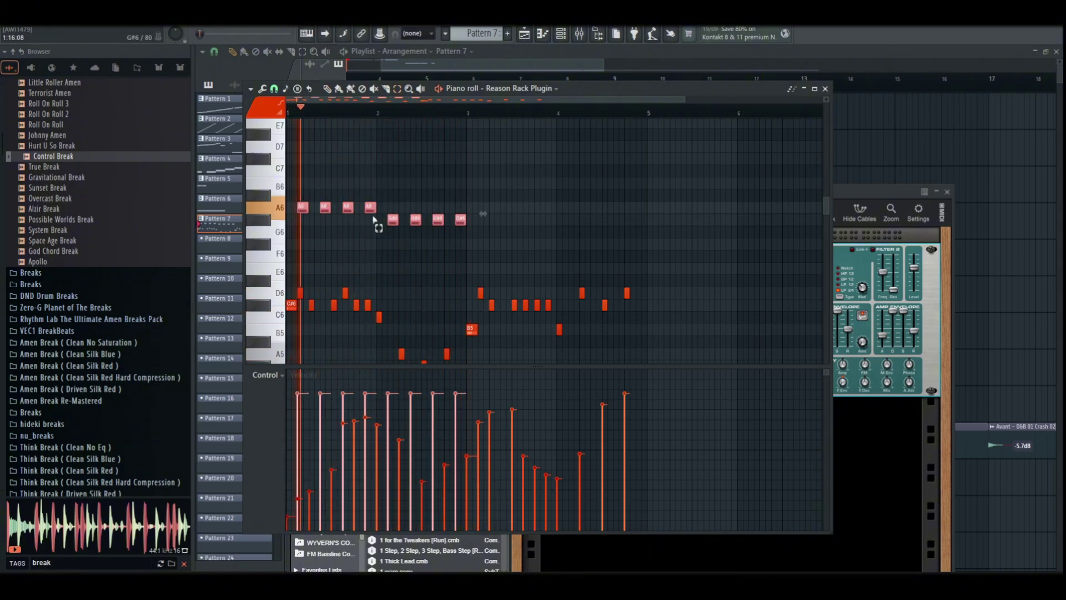
pyautogui.moveTo(303, 217)
pyautogui.mouseDown()
pyautogui.moveTo(494, 216)
pyautogui.moveTo(483, 218)
pyautogui.mouseUp()
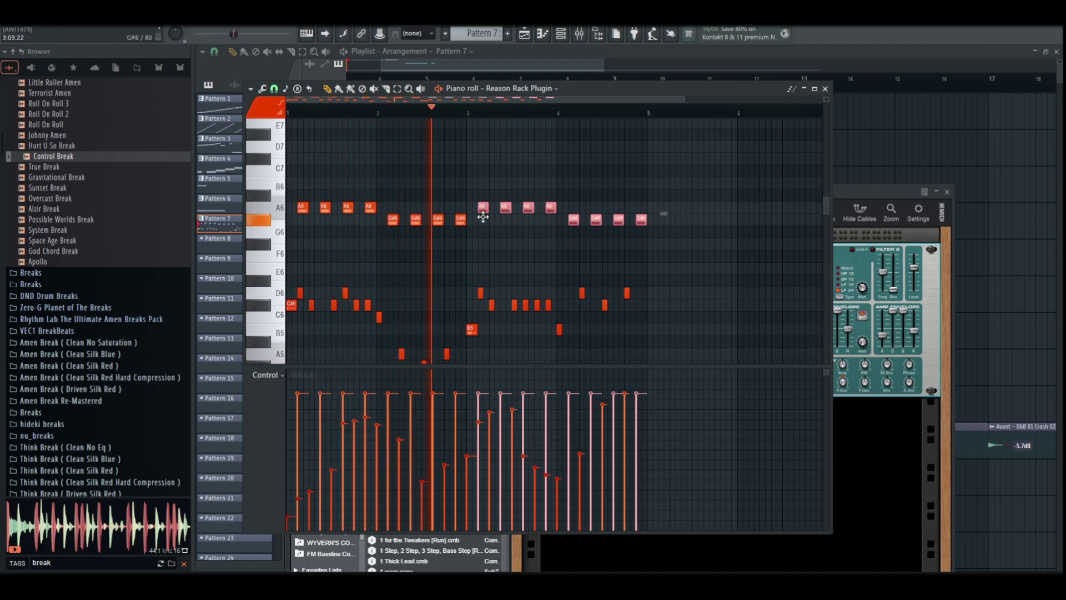
pyautogui.moveTo(568, 215); pyautogui.dragTo(742, 227)
pyautogui.scroll(-2, 666, 223)
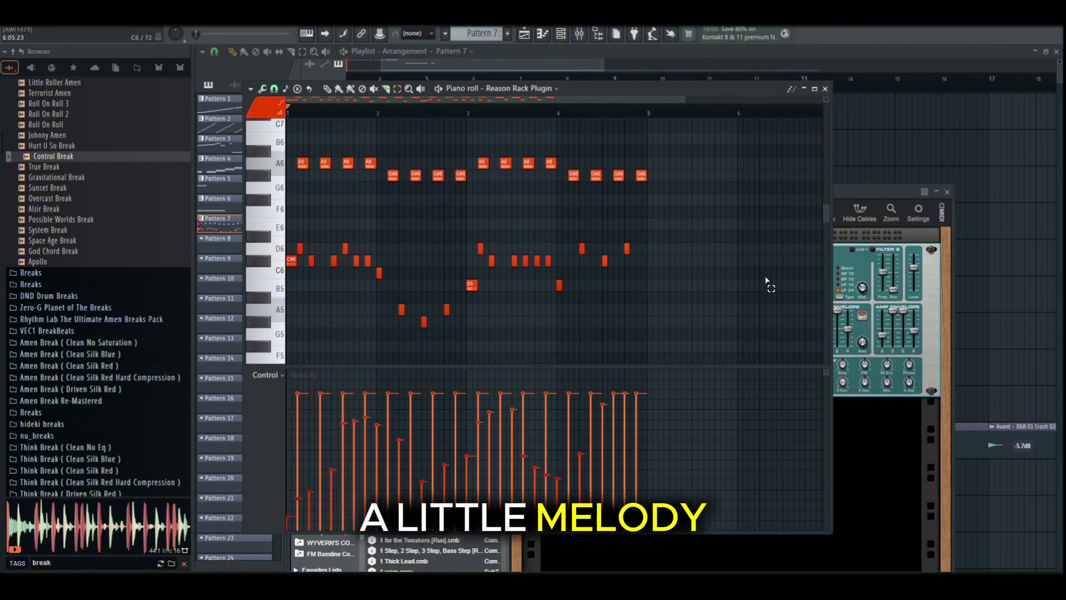
# Step: Transpose all notes down one octave and adjust the SubTractor's amp envelope attack while auditioning the pattern
pyautogui.press('space')
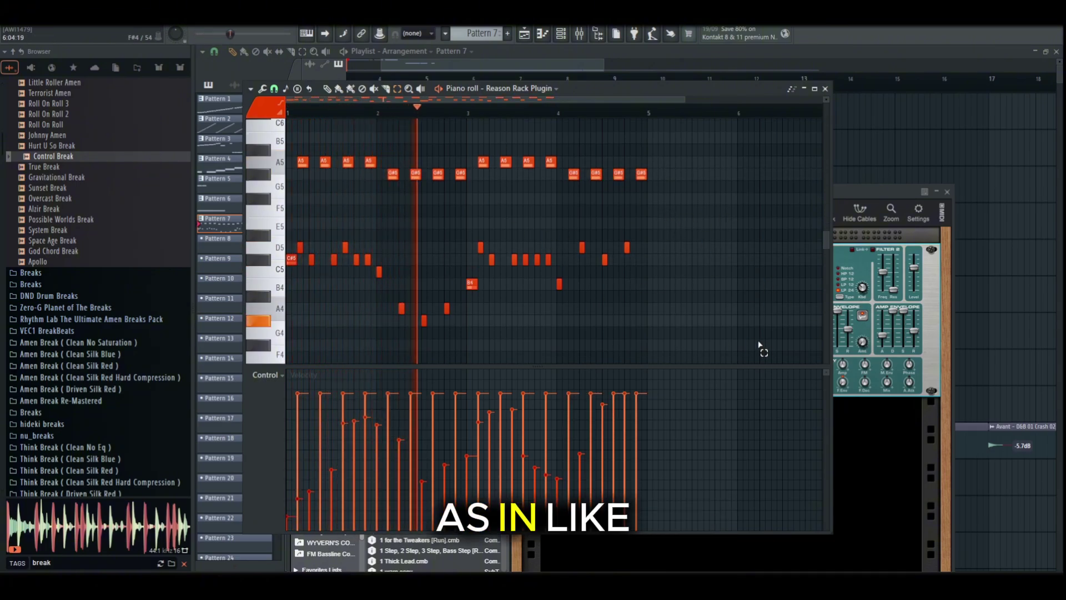
pyautogui.click(874, 195)
pyautogui.click(883, 343)
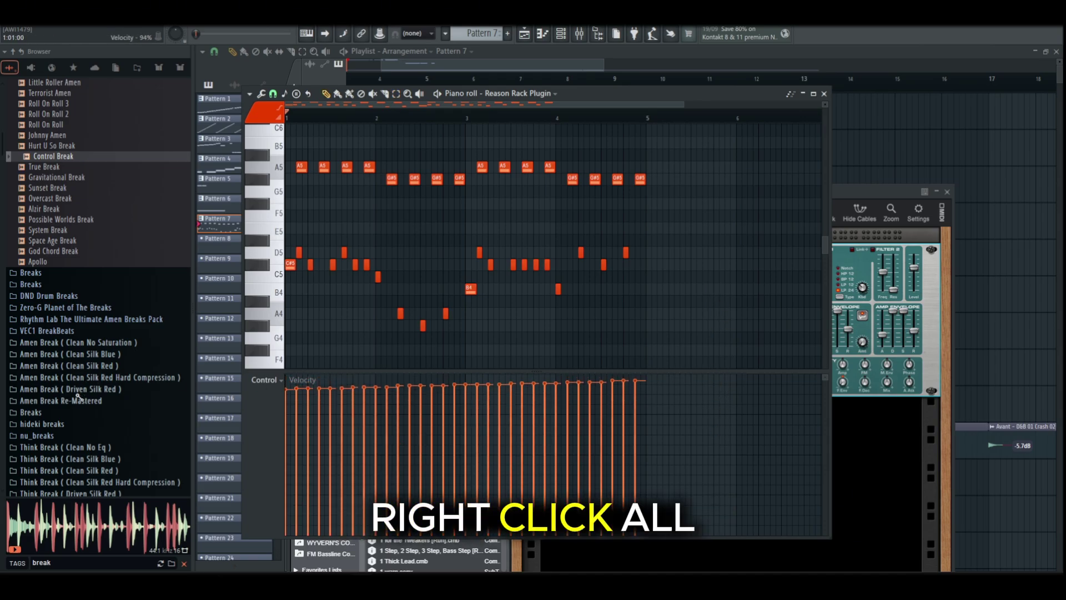
# Step: Select only the lower riff notes and draw velocities that fall through the first bar and climb towards the fourth
pyautogui.press('space')
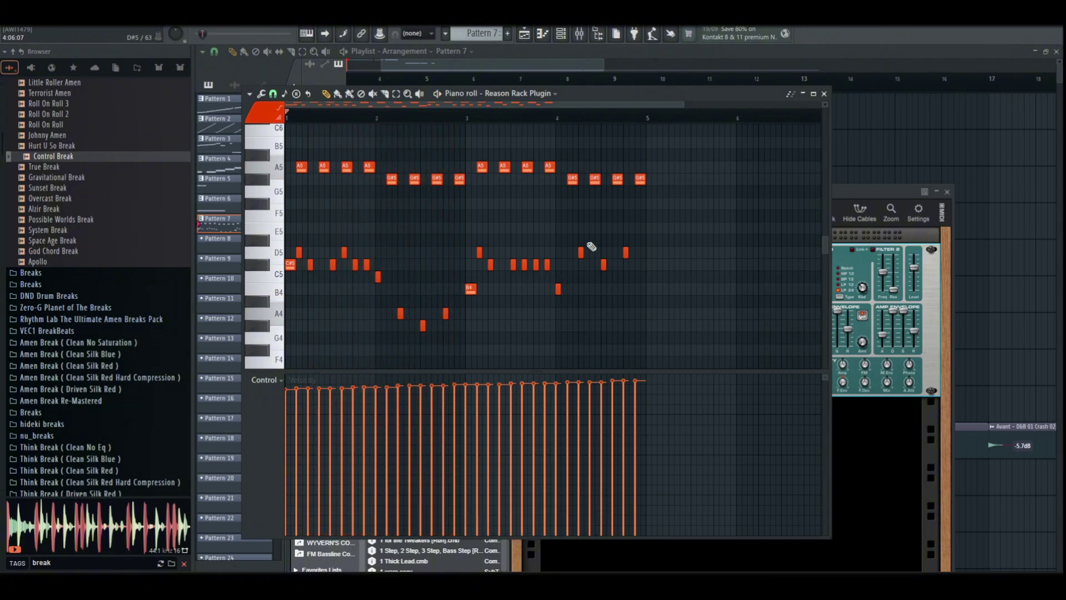
pyautogui.moveTo(669, 217); pyautogui.dragTo(165, 412)
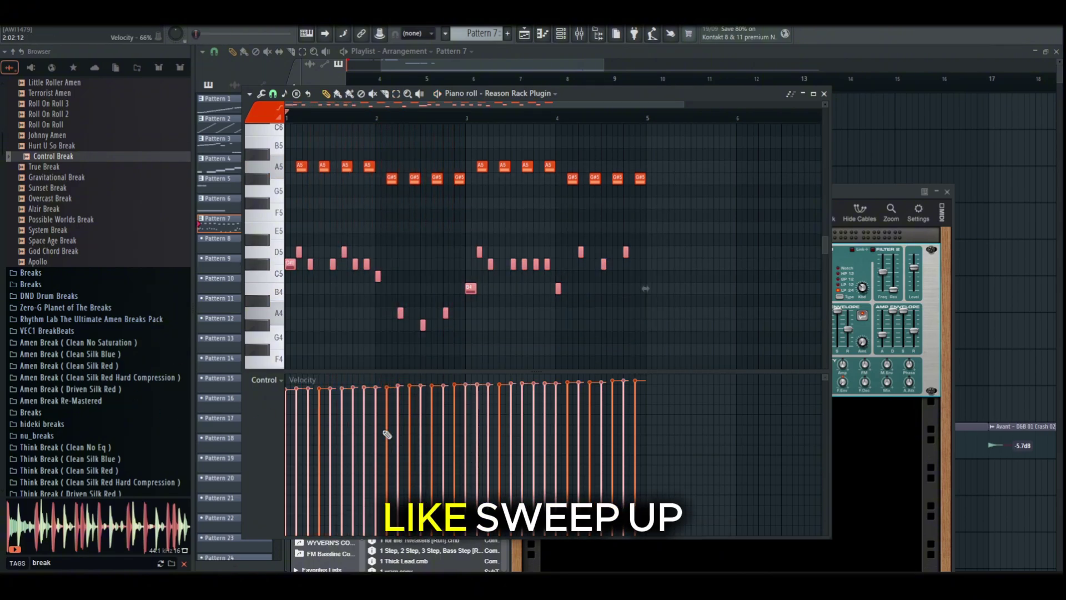
pyautogui.moveTo(654, 432)
pyautogui.mouseDown()
pyautogui.moveTo(312, 437)
pyautogui.moveTo(286, 393)
pyautogui.mouseUp()
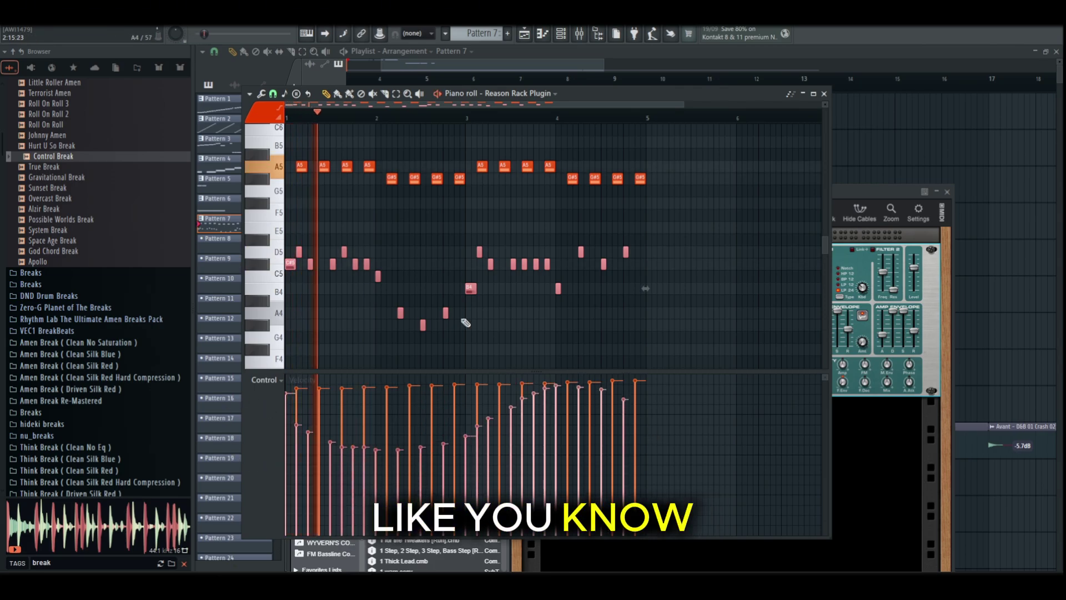
# Step: Set the SubTractor's amp envelope attack to 0.3543 while the pattern plays
pyautogui.click(886, 334)
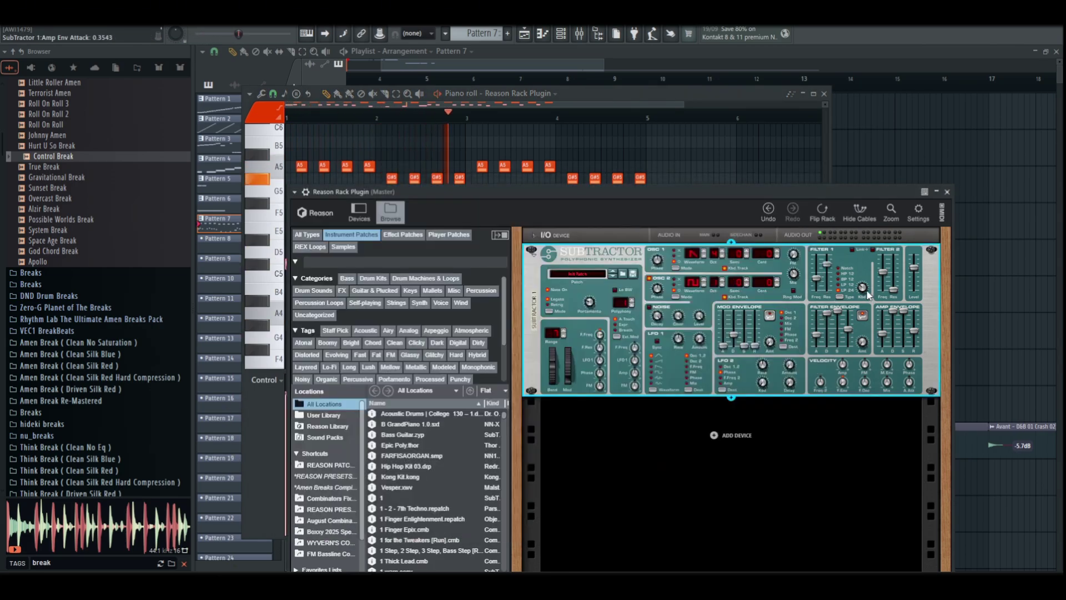